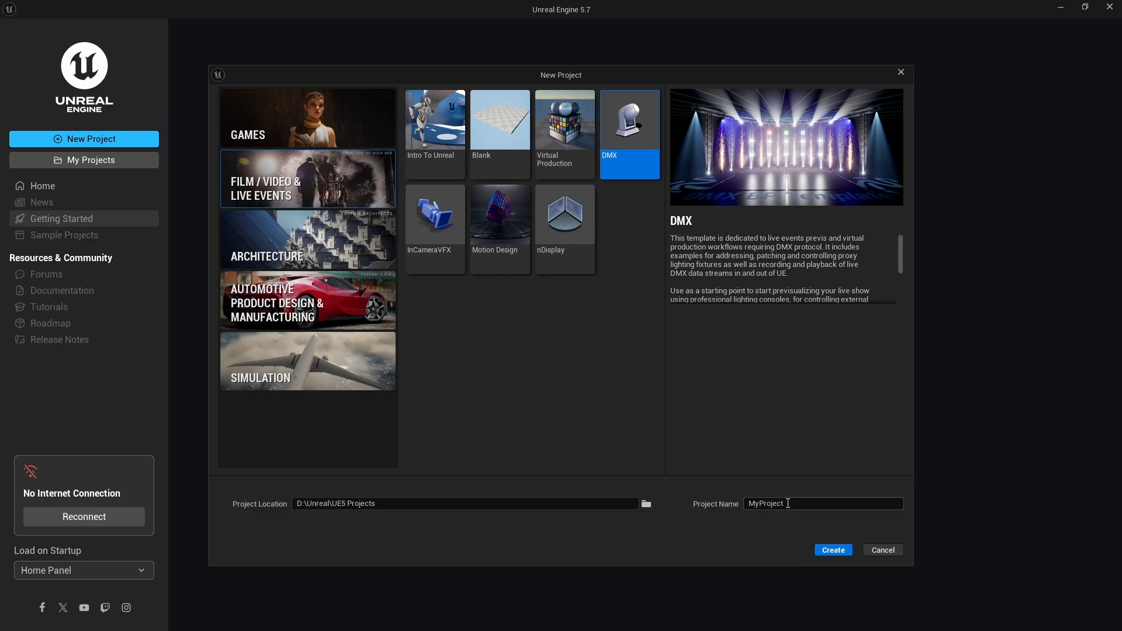
Create a new project from the DMX template with the name GoboDemo
type("GoboDemo")
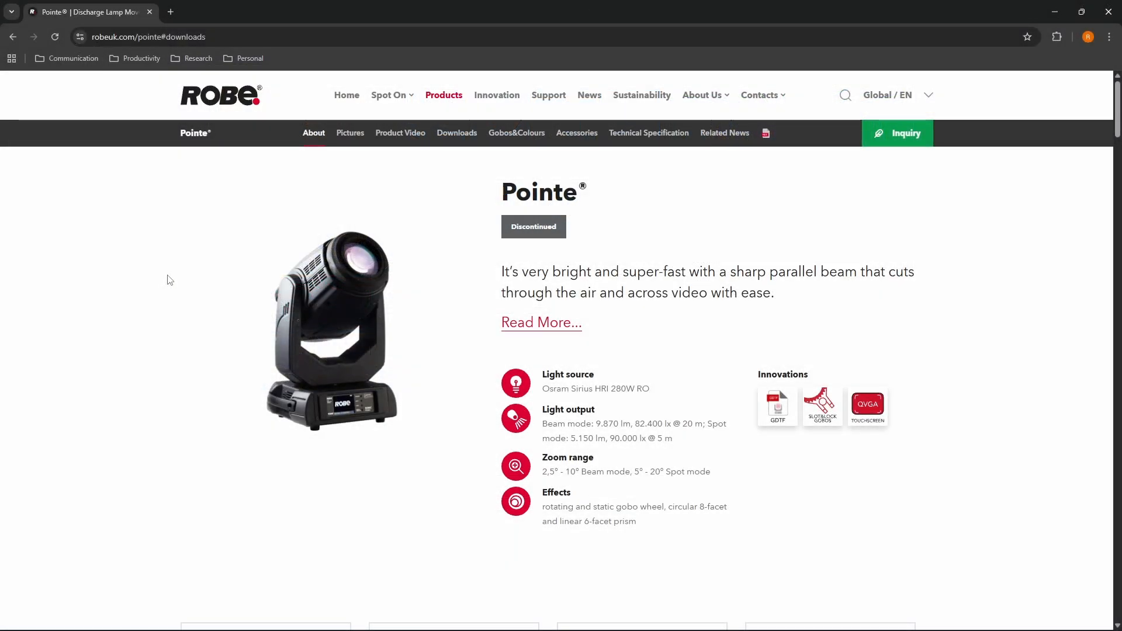
Switch to the Robe Pointe web page and preview rotating gobos 15020276 and 15020277 in its Gobos&Colours section
left_click(516, 132)
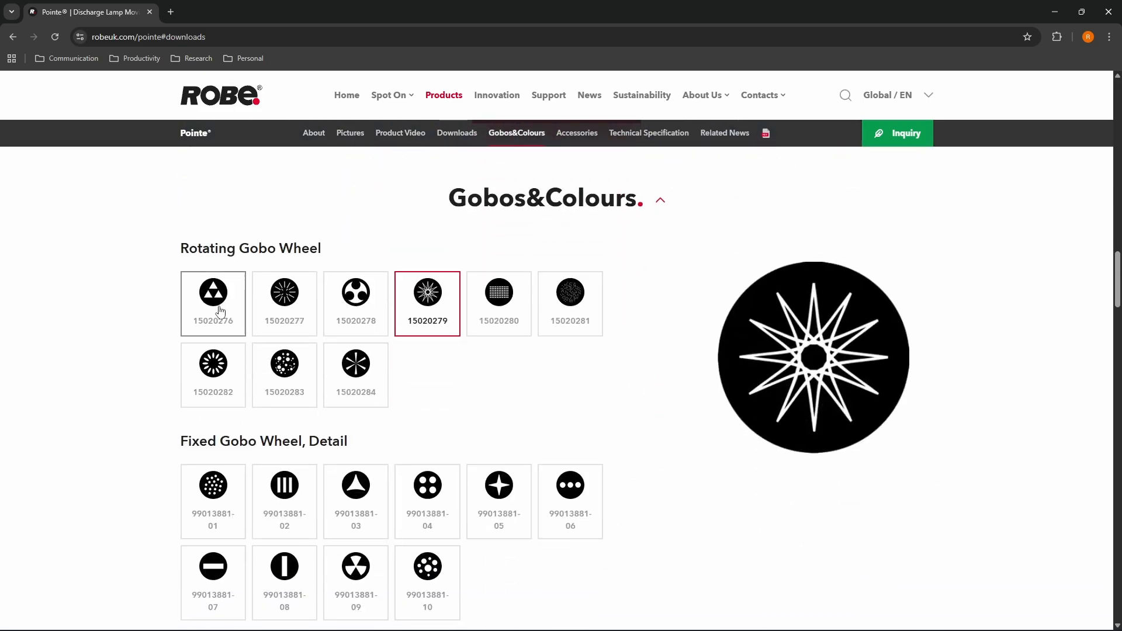
left_click(213, 305)
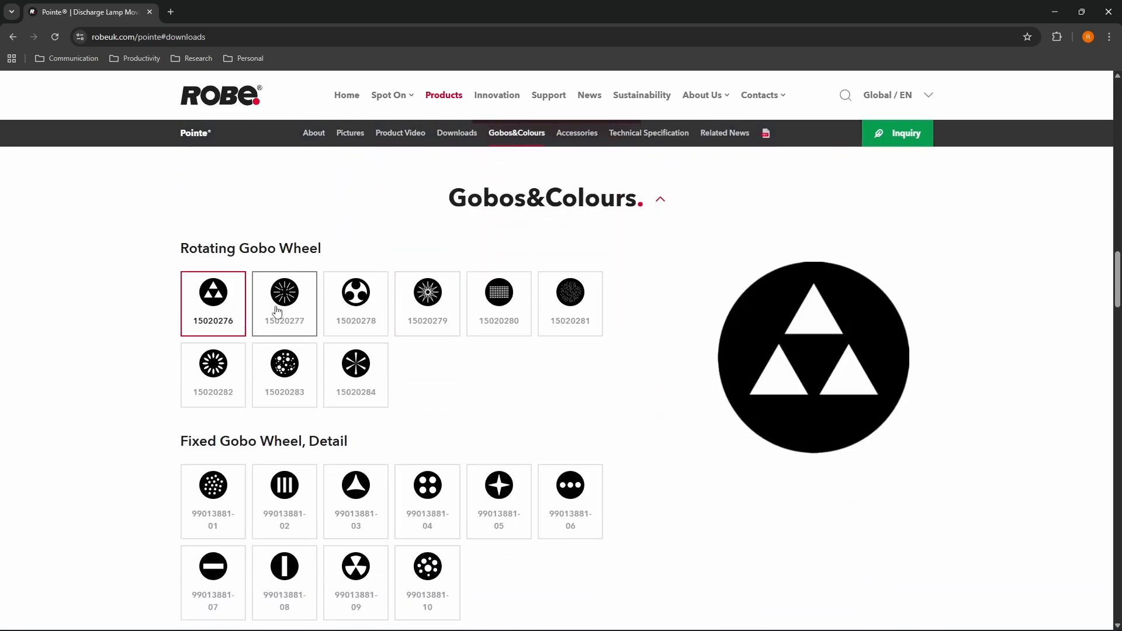
left_click(276, 310)
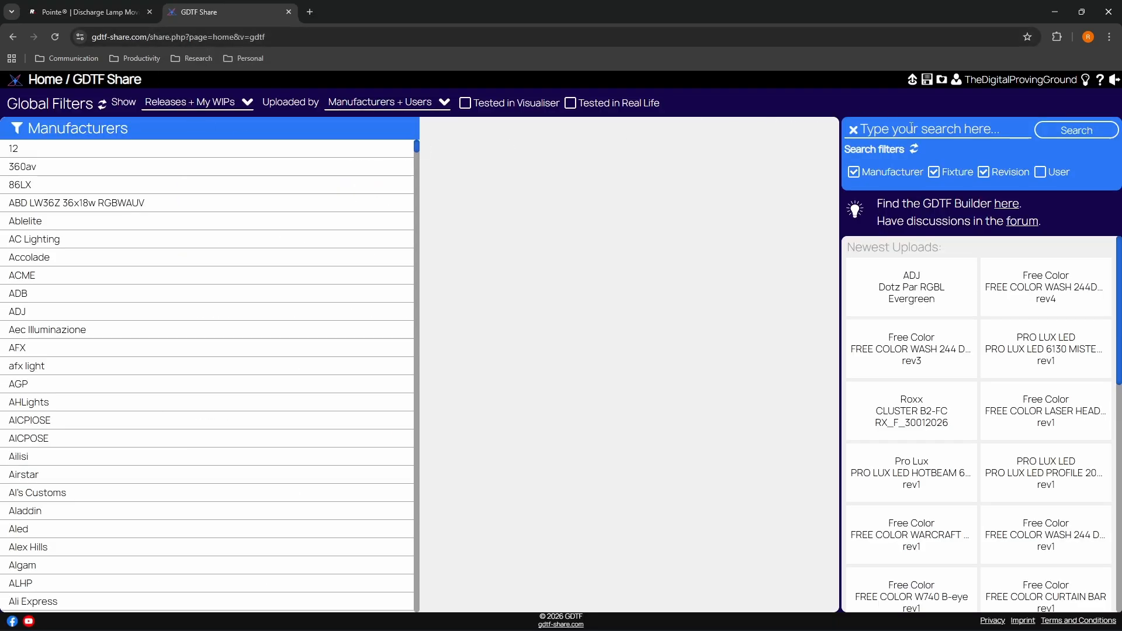
Search GDTF Share for pointe and start downloading the Robe Lighting Robin Pointe 2024-04-22 Gobos revision
left_click(911, 127)
type("pointe")
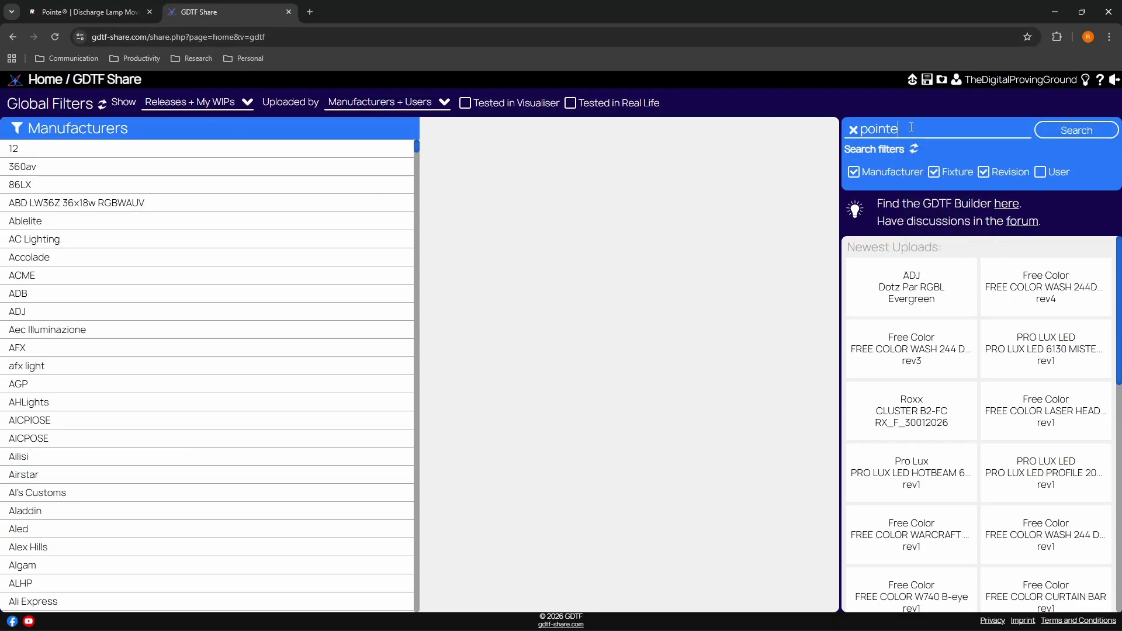
key("Return")
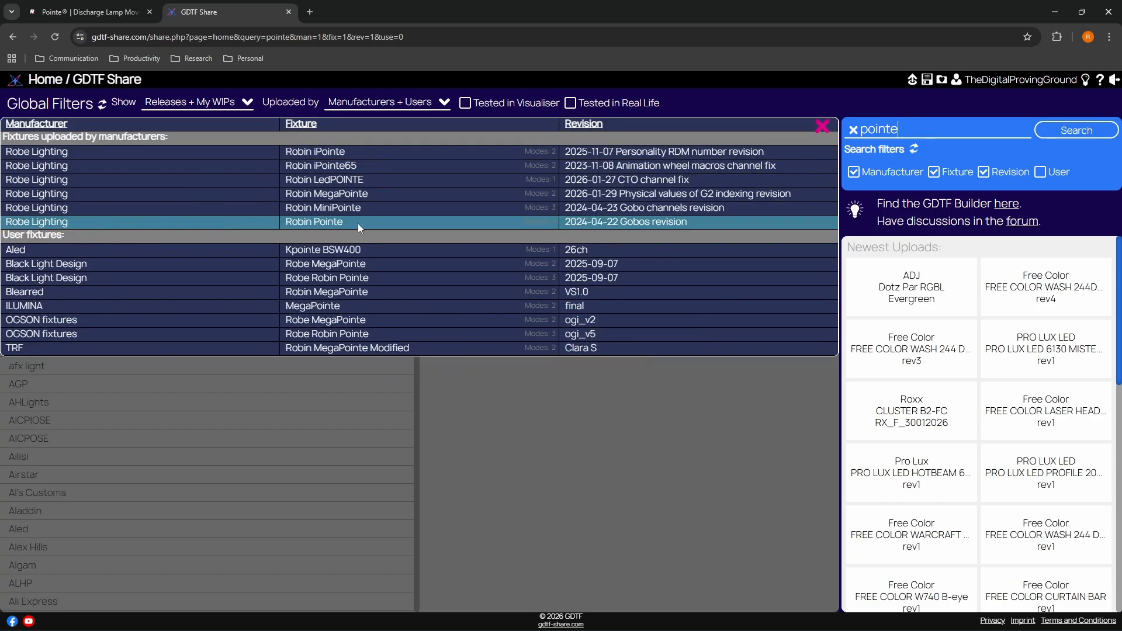
left_click(566, 224)
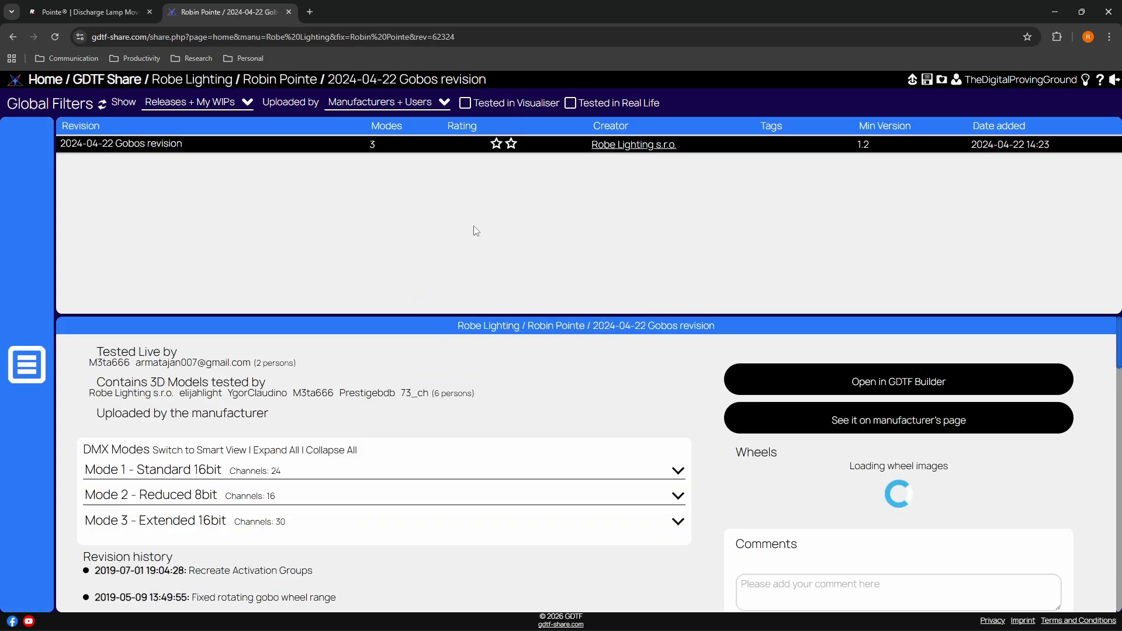
left_click(323, 144)
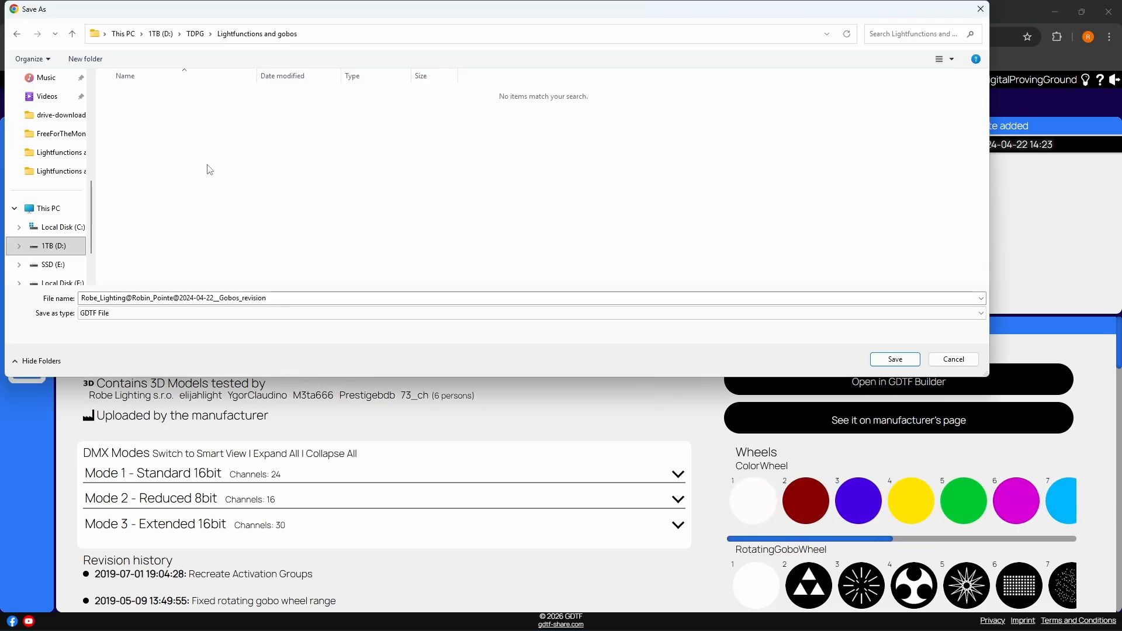
Create a folder named GDTF inside Lightfunctions and gobos and save the Robin Pointe GDTF file in it
right_click(170, 125)
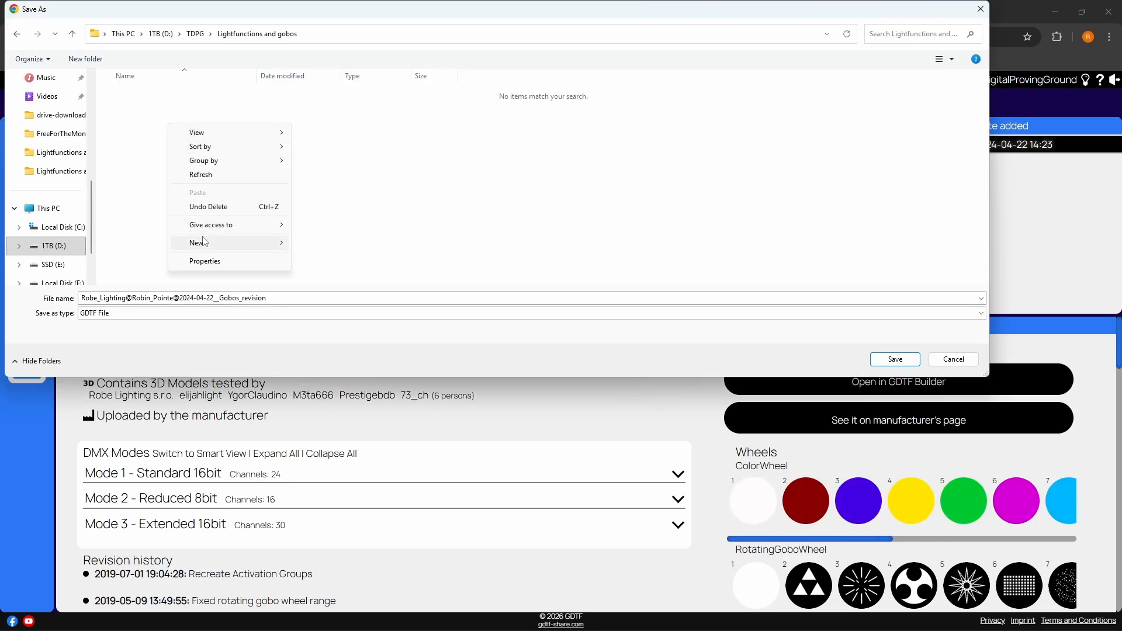
left_click(305, 245)
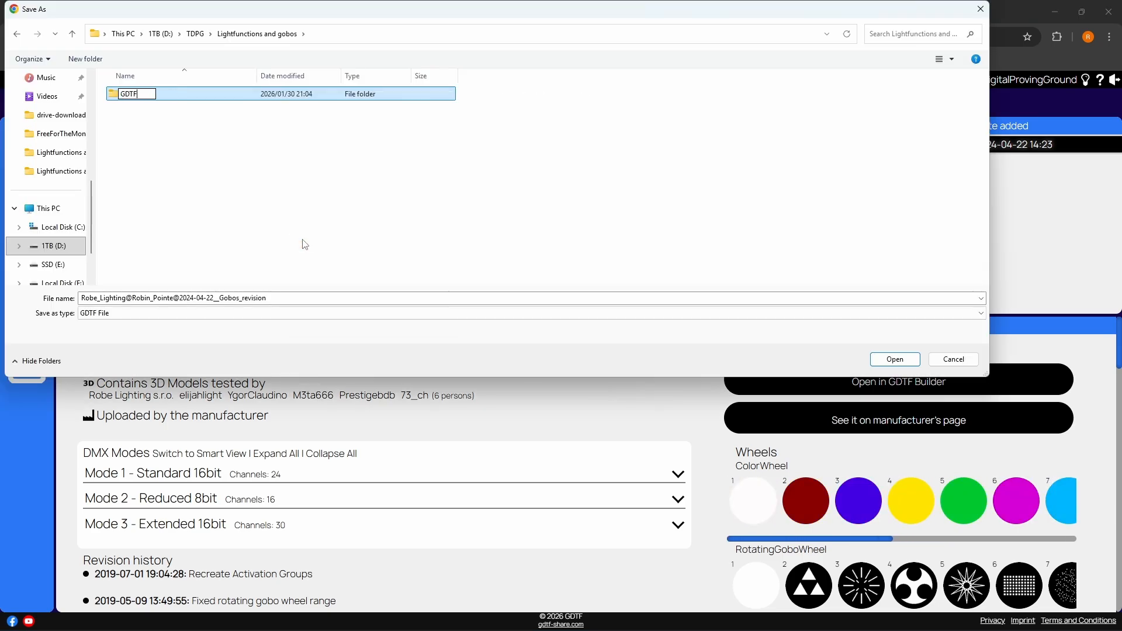
type("GDTF")
key("Return")
double_click(142, 95)
left_click(912, 355)
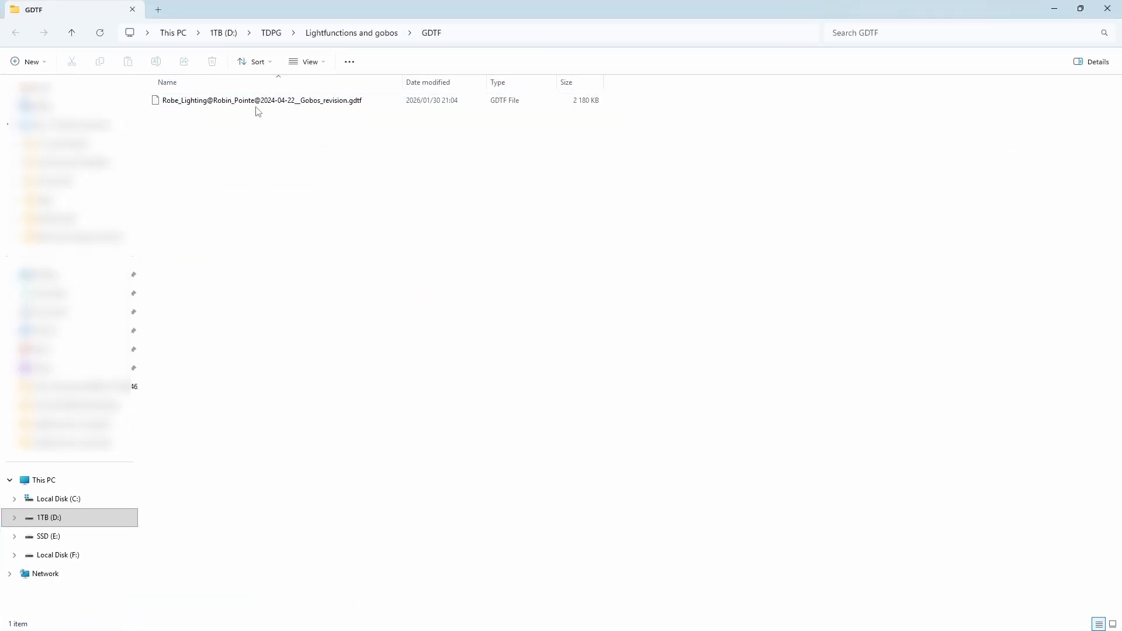
Extract the downloaded .gdtf file into a folder of its own name with 7-Zip and open its wheels folder
right_click_drag(258, 111, 252, 137)
mouse_move(267, 144)
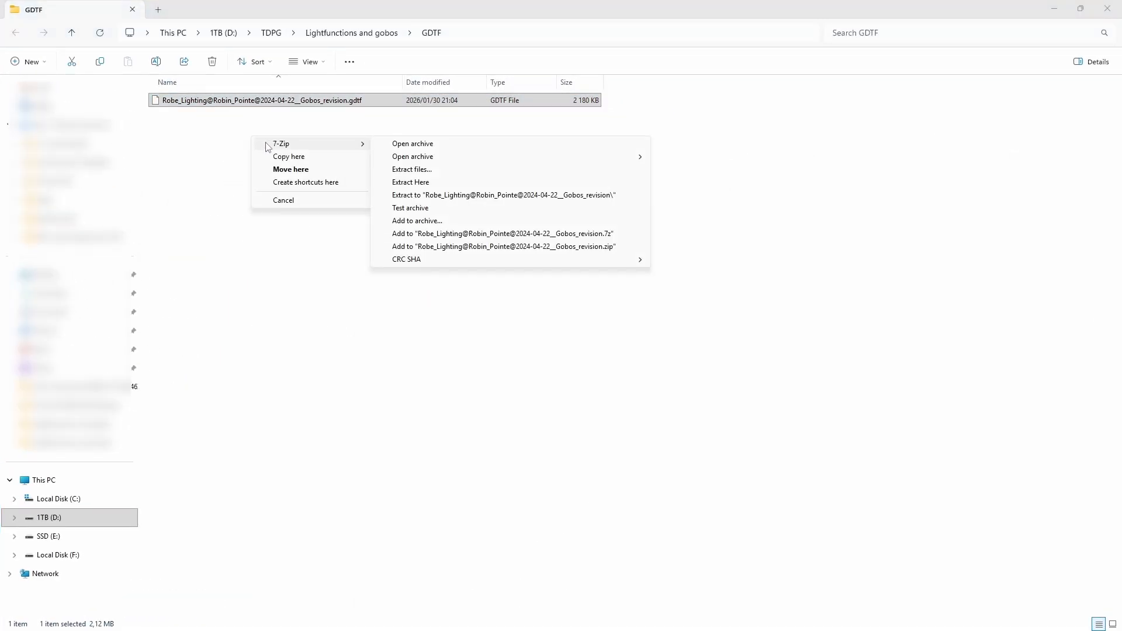
left_click(433, 184)
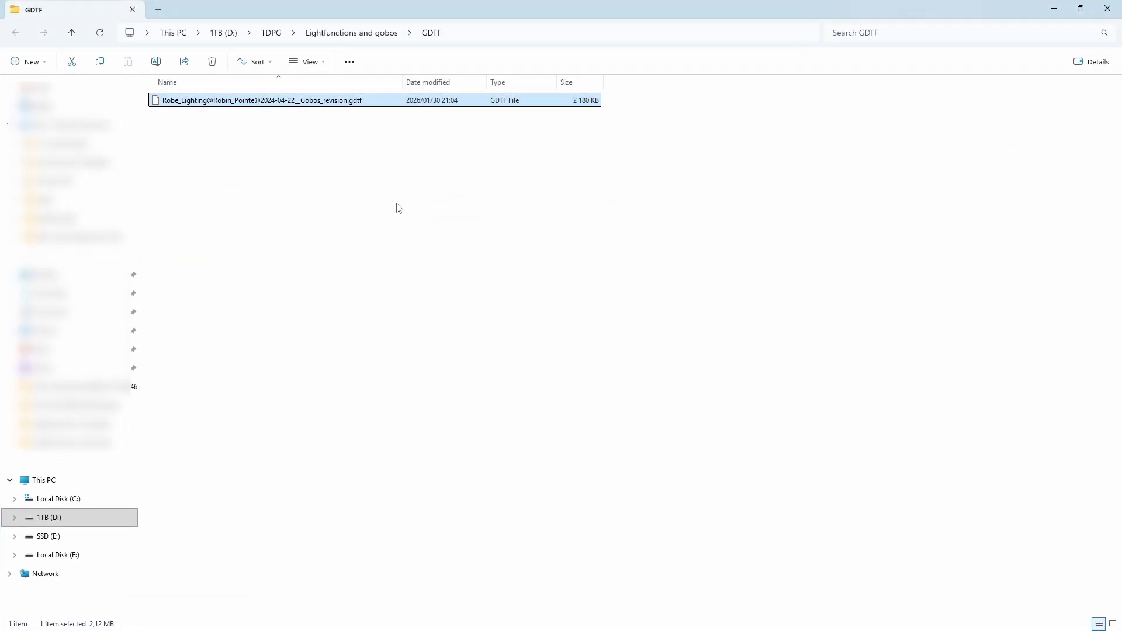
double_click(262, 104)
double_click(187, 115)
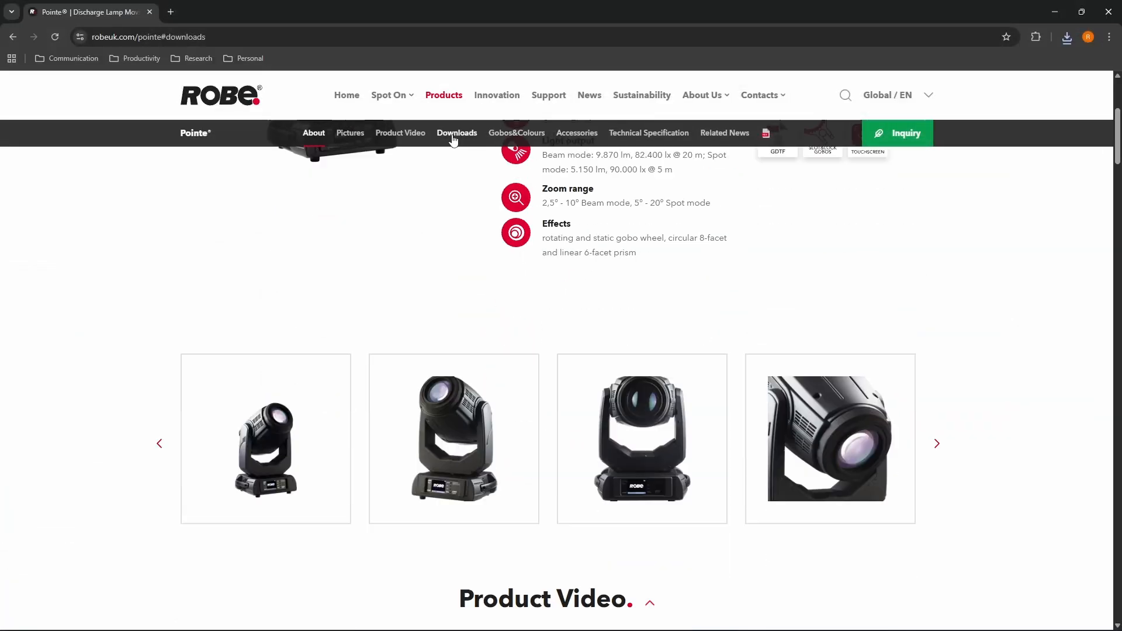
Look up the Gobos & Filters files in the Downloads section of the Robe Pointe web page
left_click(456, 133)
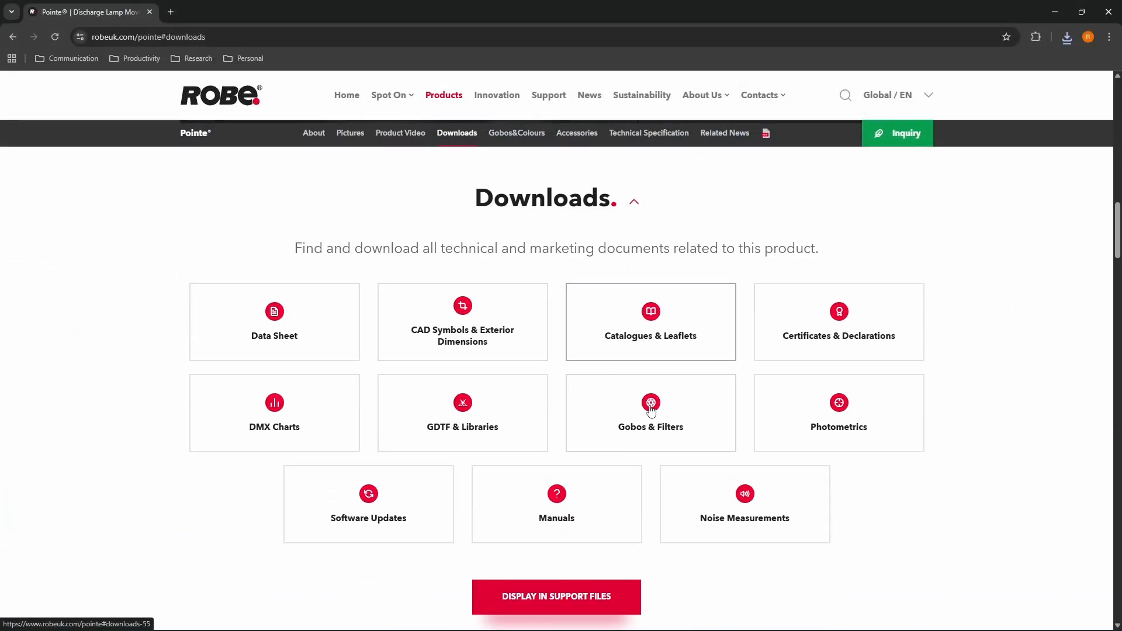
left_click(649, 409)
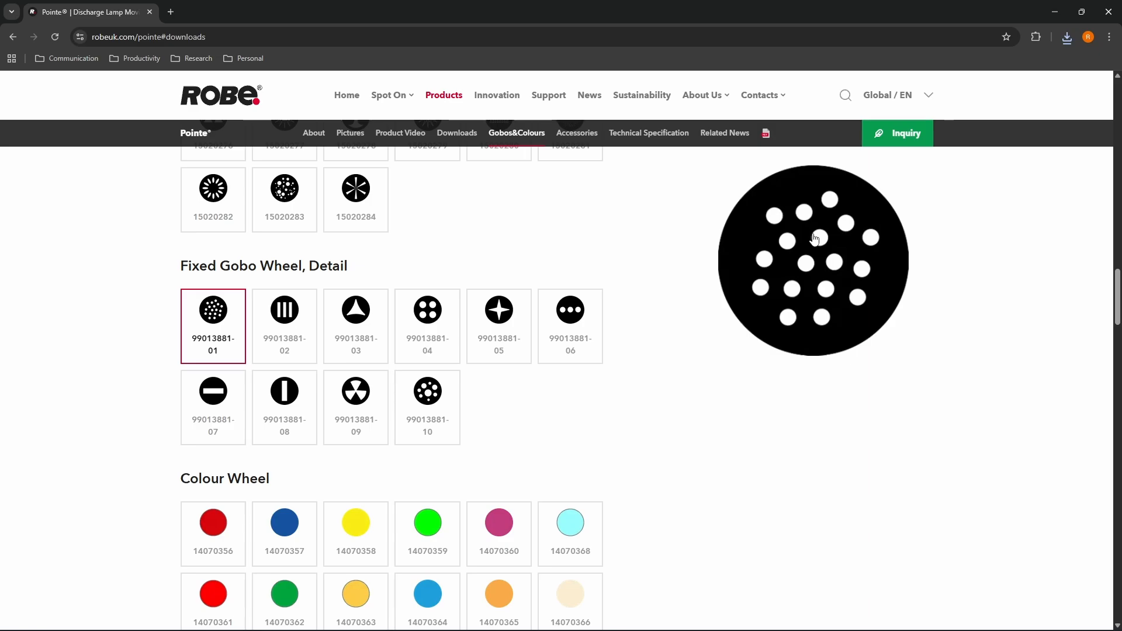
left_click(815, 239)
right_click(564, 352)
left_click(609, 378)
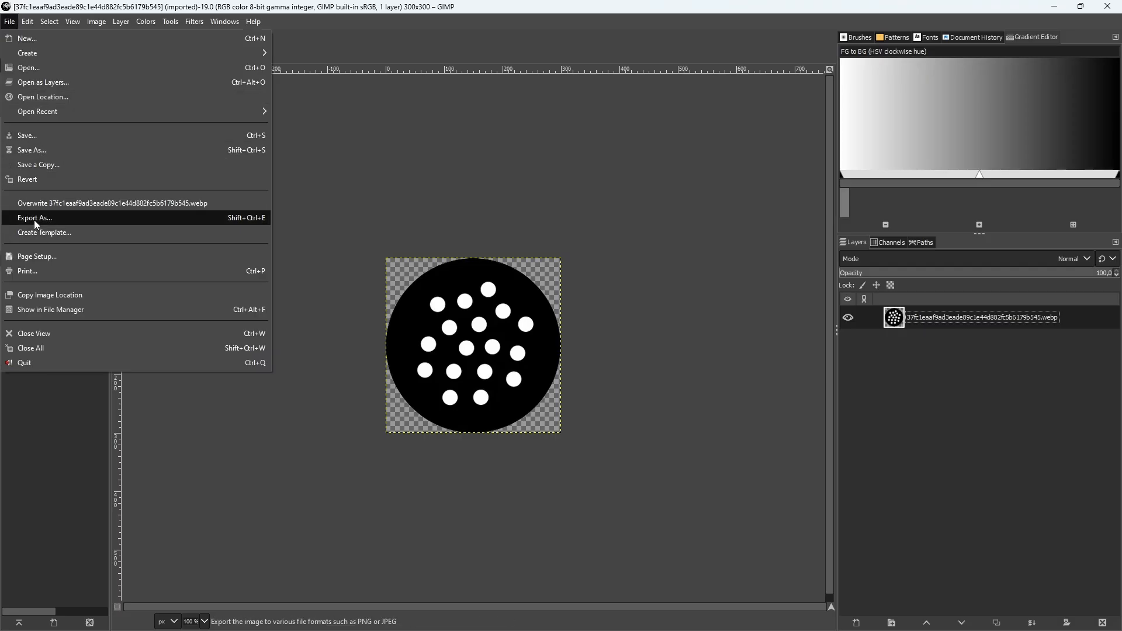
left_click(76, 219)
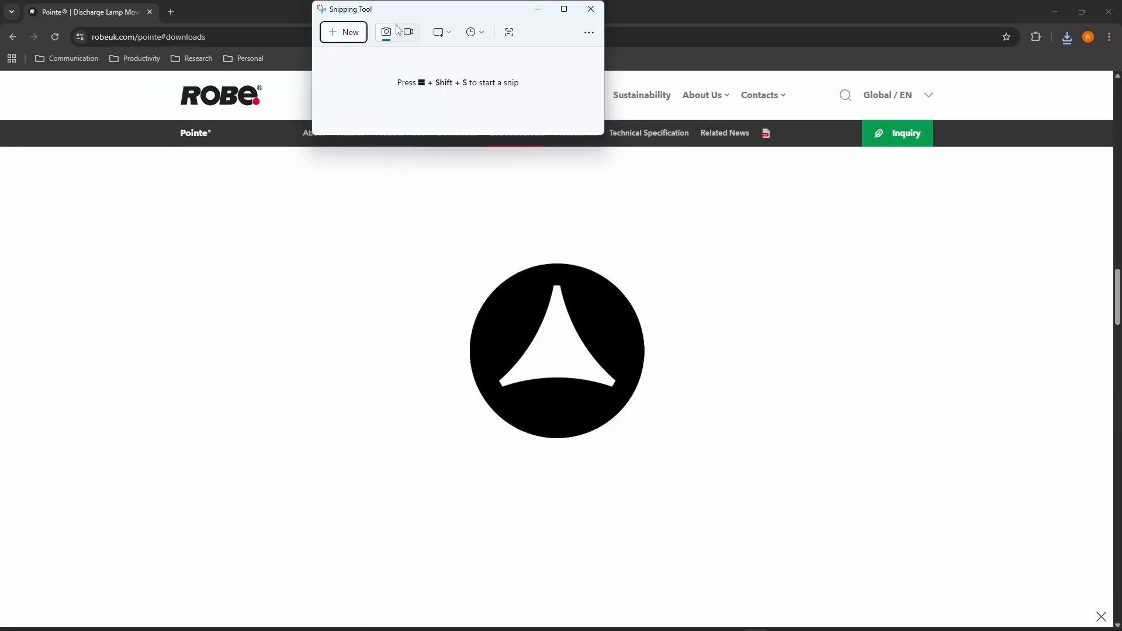
Capture the enlarged three-pointed gobo with the Snipping Tool and save the snip
key("ctrl+n")
left_click_drag(417, 232, 692, 466)
key("ctrl+s")
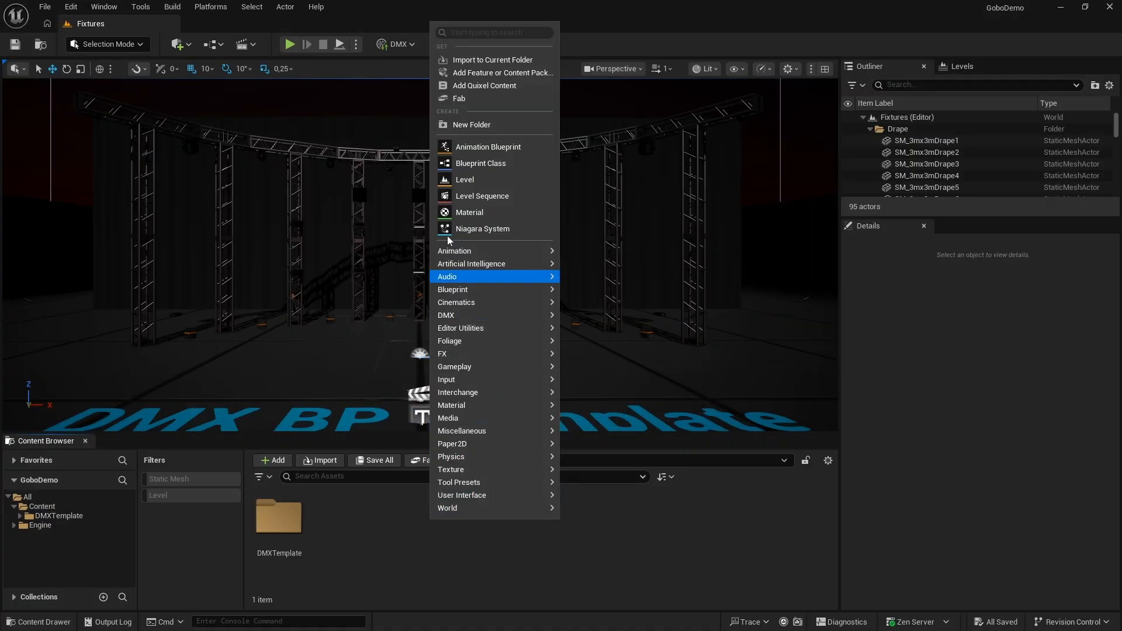
In the Unreal project, create a folder named GoboDemo under Content and open it
left_click(461, 127)
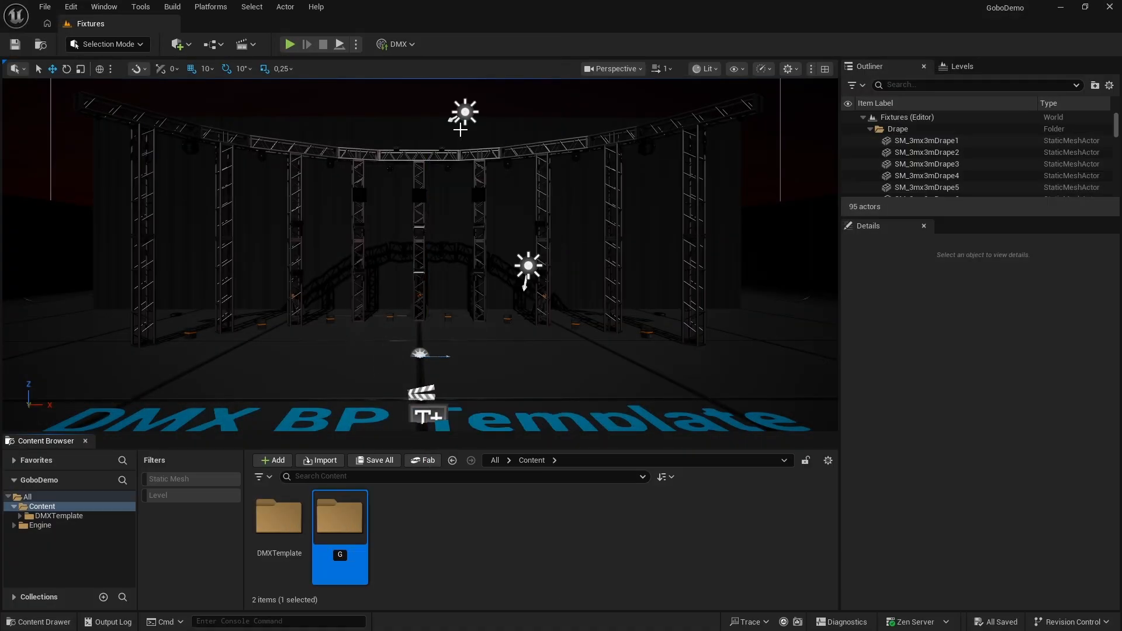
key("Return")
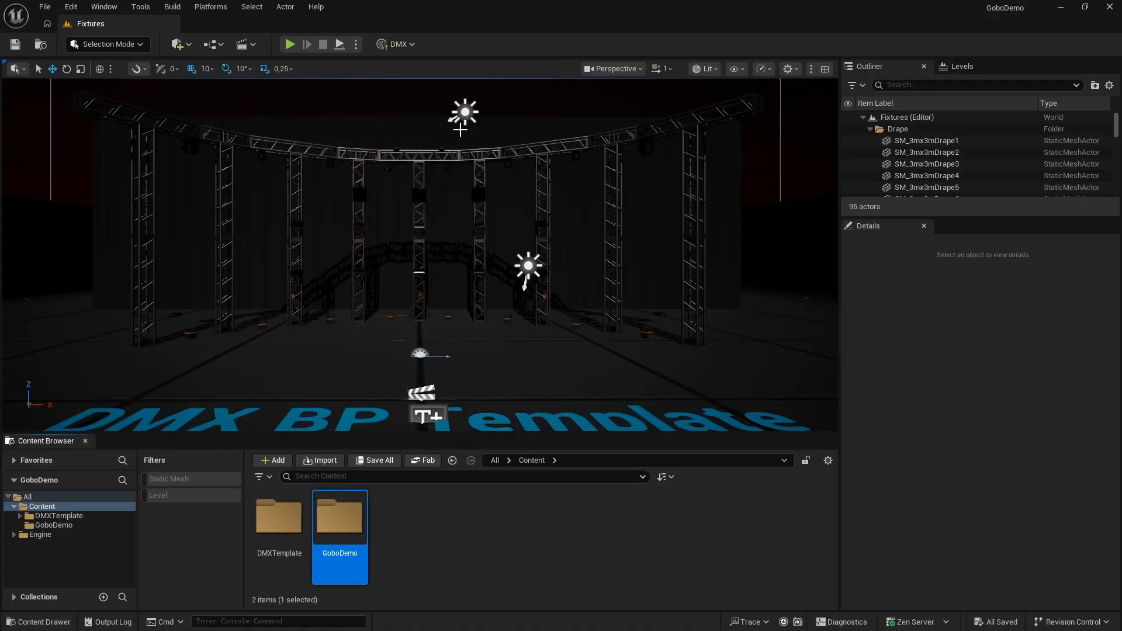
double_click(367, 506)
Create a Materials folder inside GoboDemo and an Images folder inside Materials
right_click(356, 529)
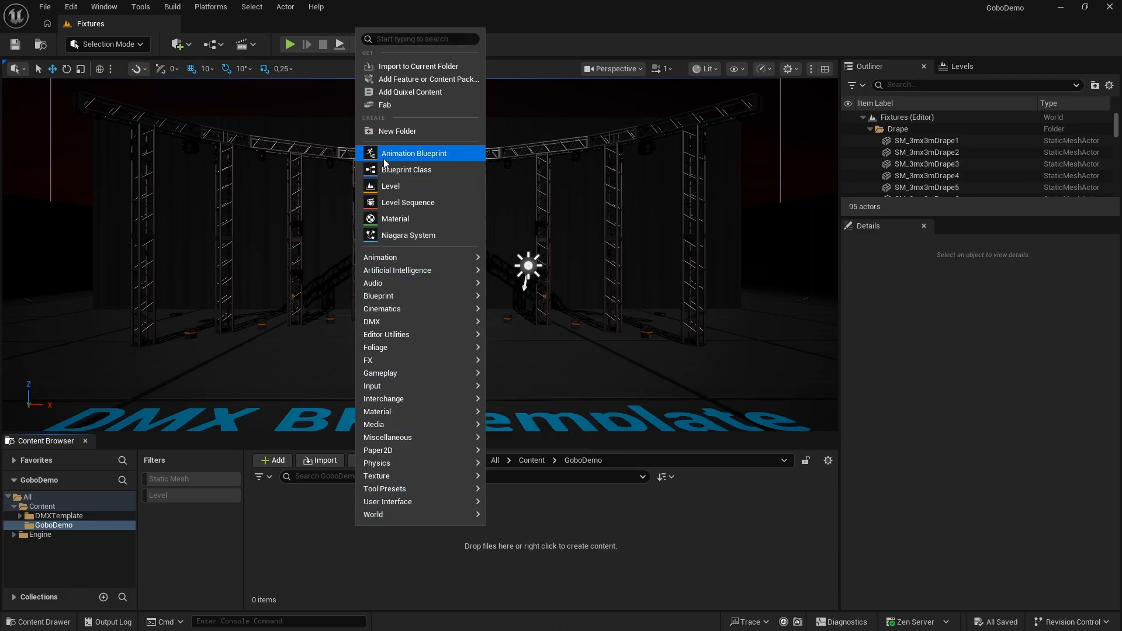
left_click(387, 136)
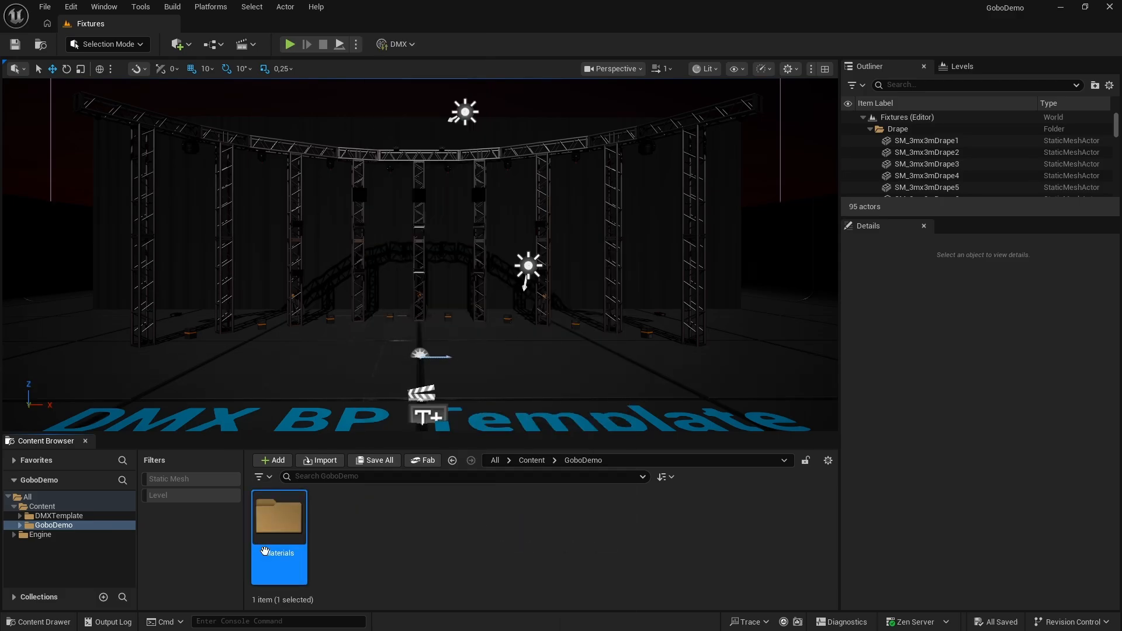
double_click(278, 526)
right_click(296, 541)
left_click(330, 135)
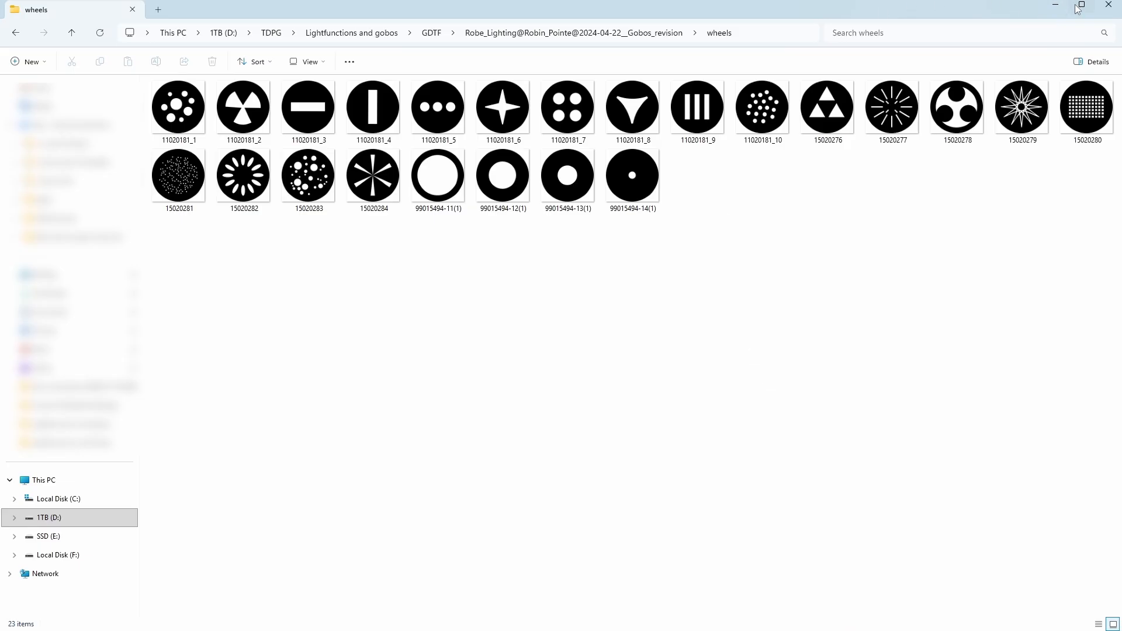
Import all gobo images from the extracted wheels folder into the Images folder and save all the assets
left_click(1081, 5)
key("ctrl+a")
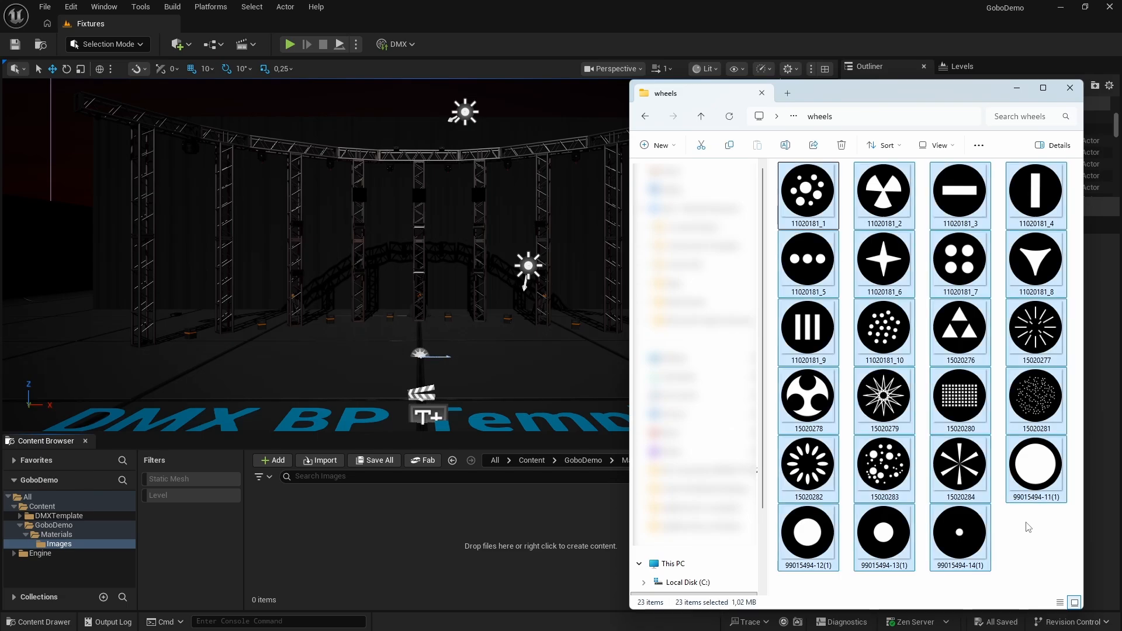
left_click_drag(971, 393, 569, 478)
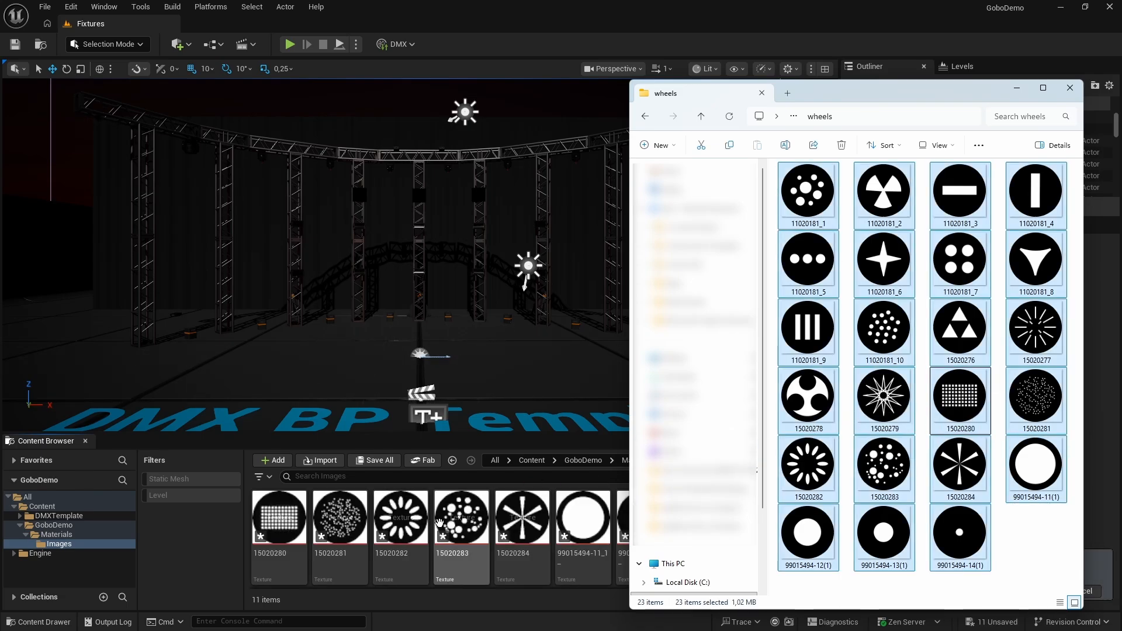
left_click(462, 506)
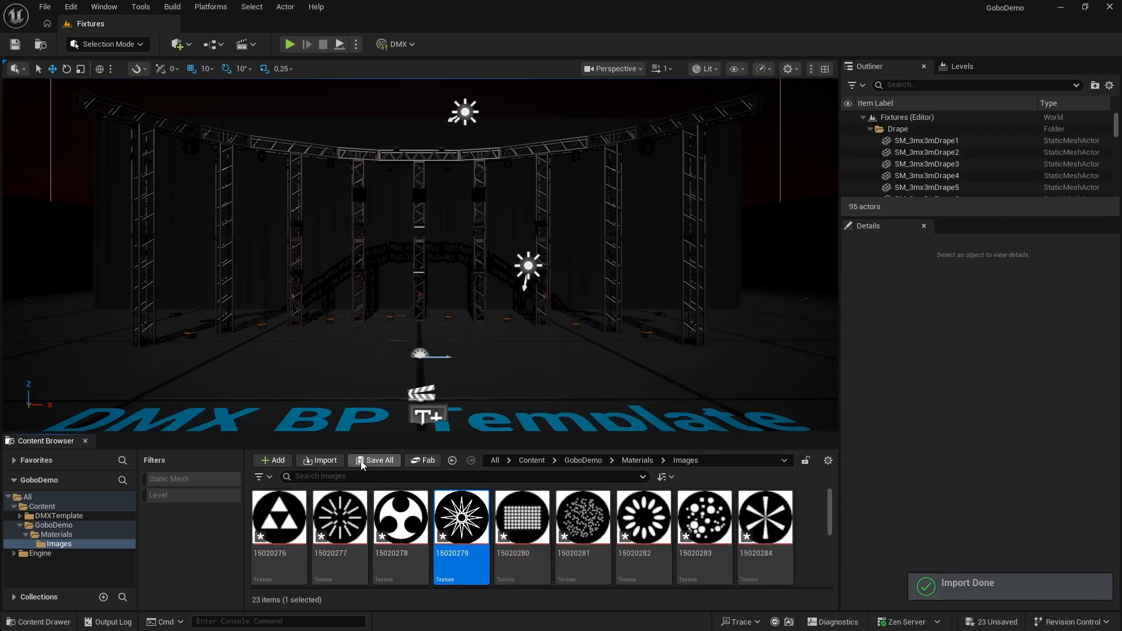
left_click(390, 460)
left_click(636, 454)
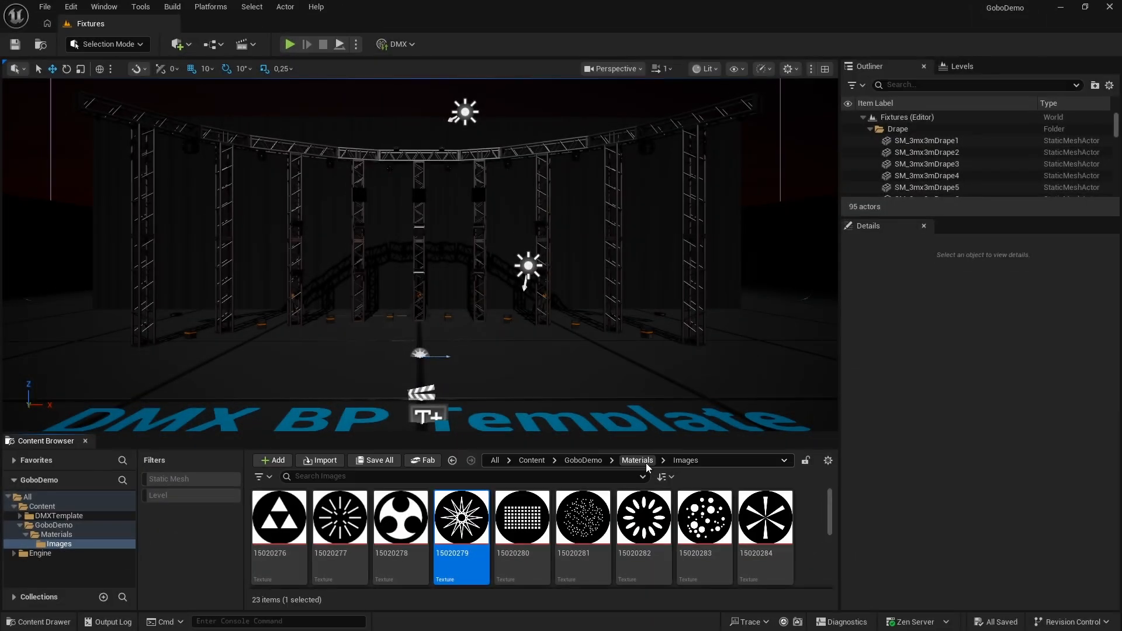
Create a material named M_GoboMF in the Materials folder and save it
left_click(638, 460)
right_click(338, 521)
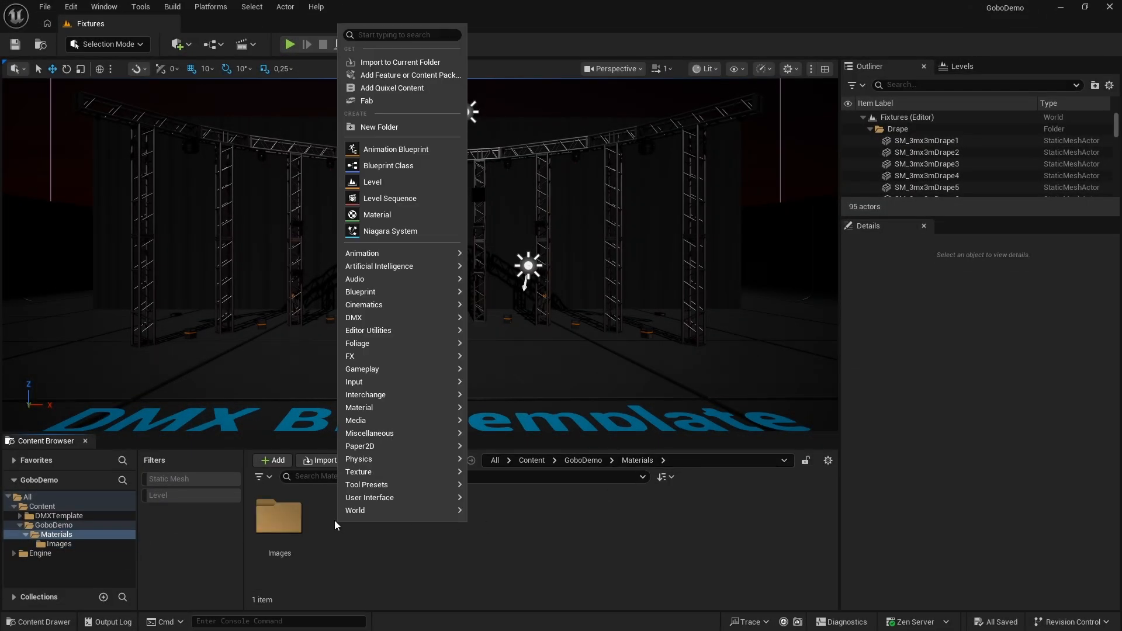
mouse_move(378, 409)
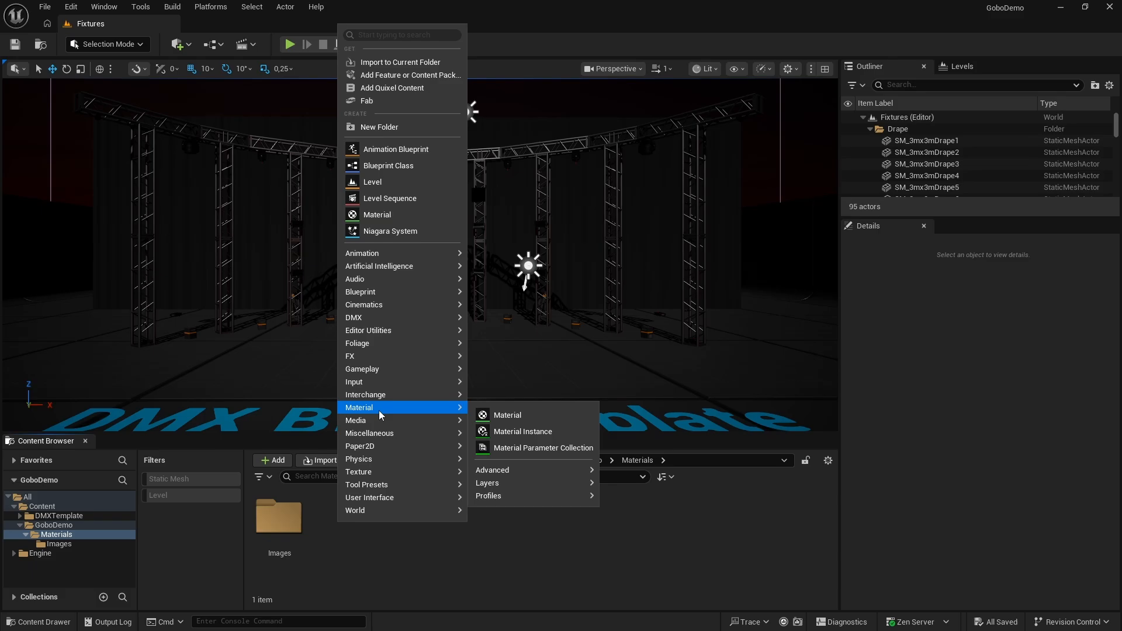
left_click(481, 416)
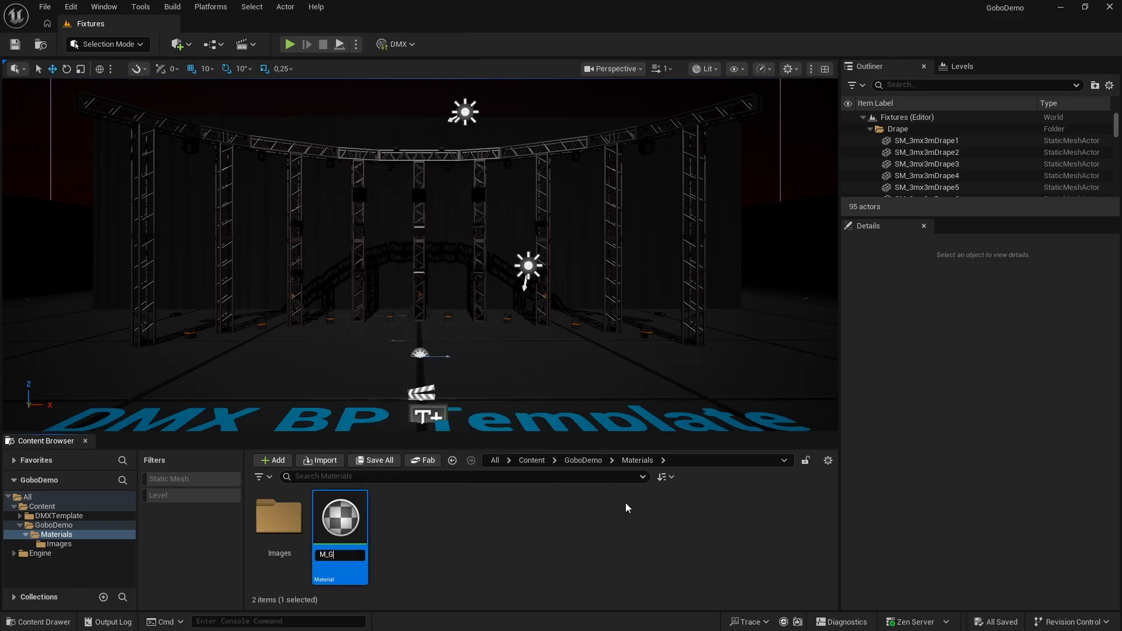
type("M_GoboMF")
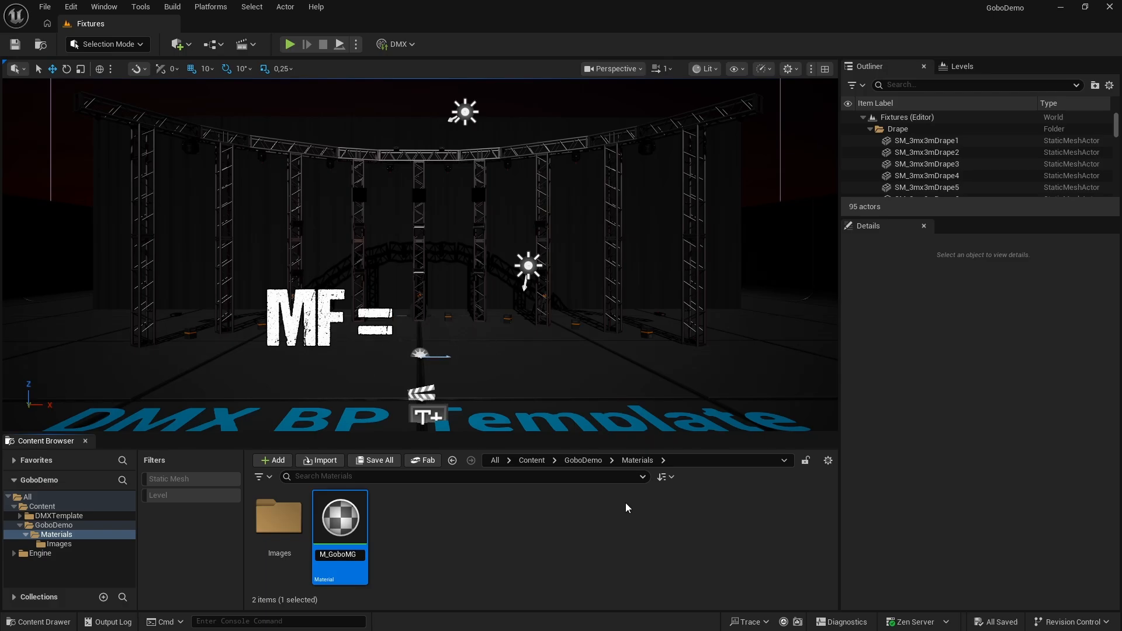
key("Return")
key("ctrl+s")
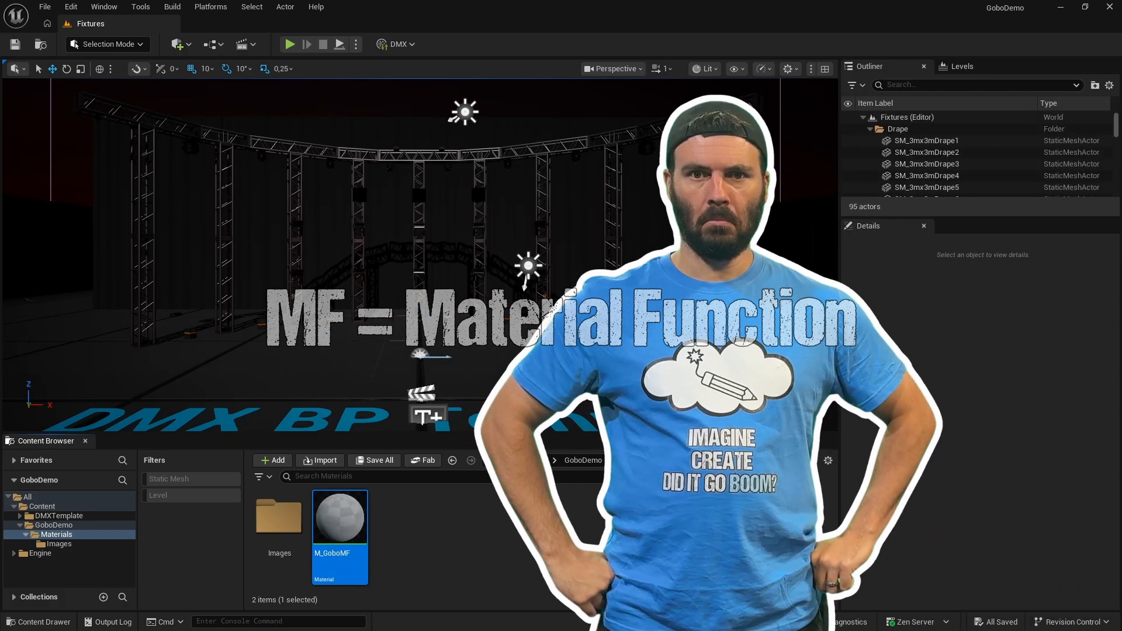
left_click(504, 551)
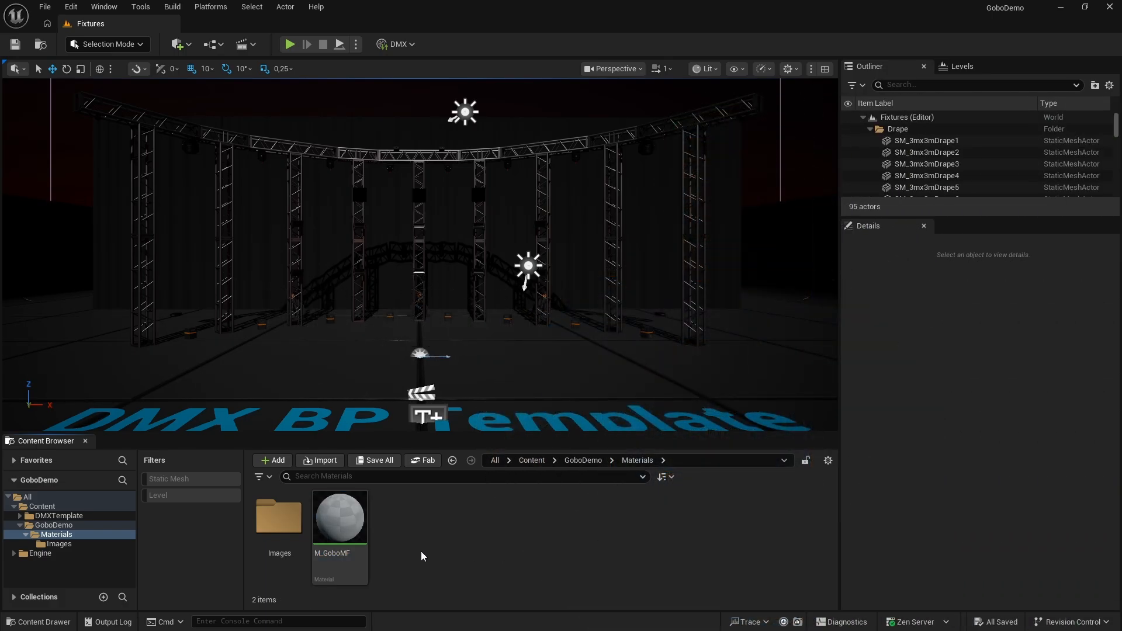
Open the M_GoboMF material in the material editor and maximize the editor window
left_click(346, 521)
double_click(346, 521)
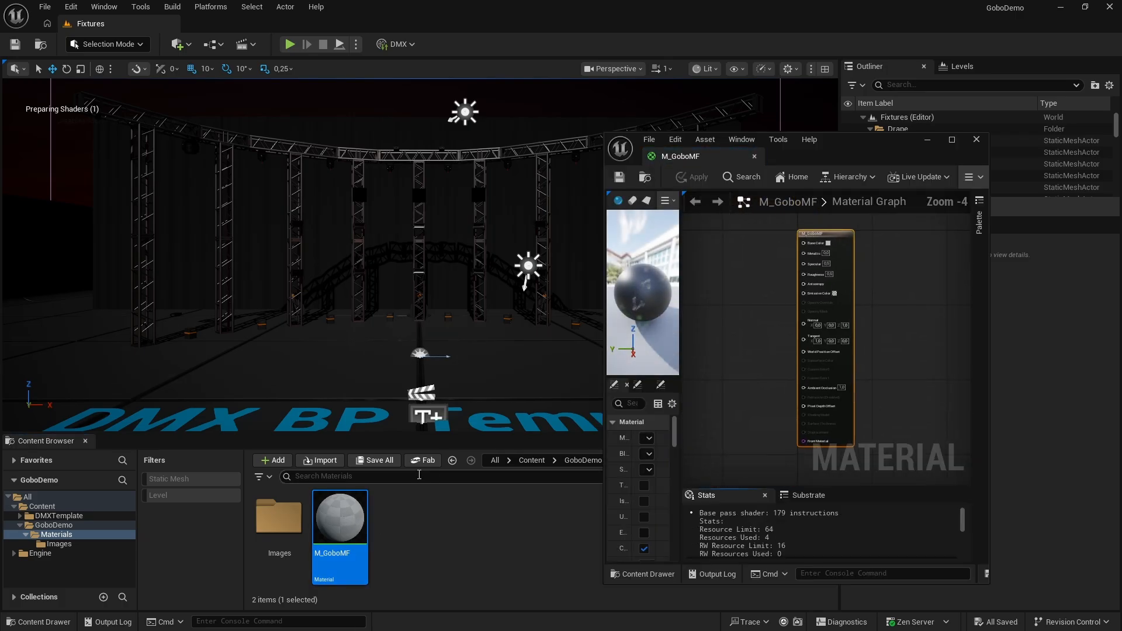
left_click(955, 135)
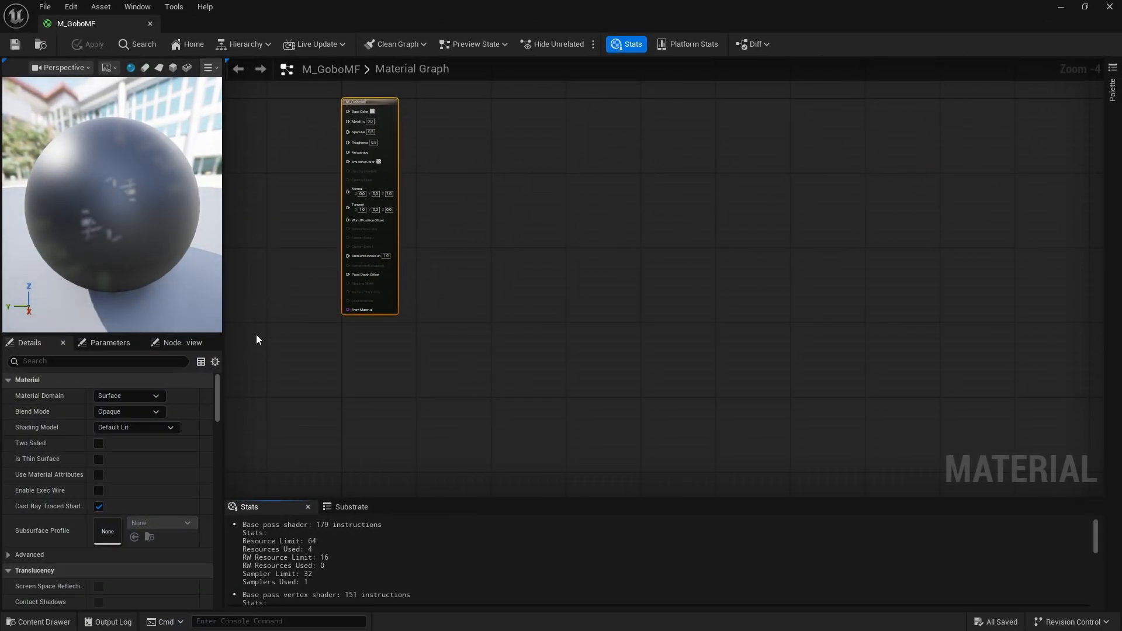
Set the domain of the M_GoboMF material to Light Function
left_click(154, 395)
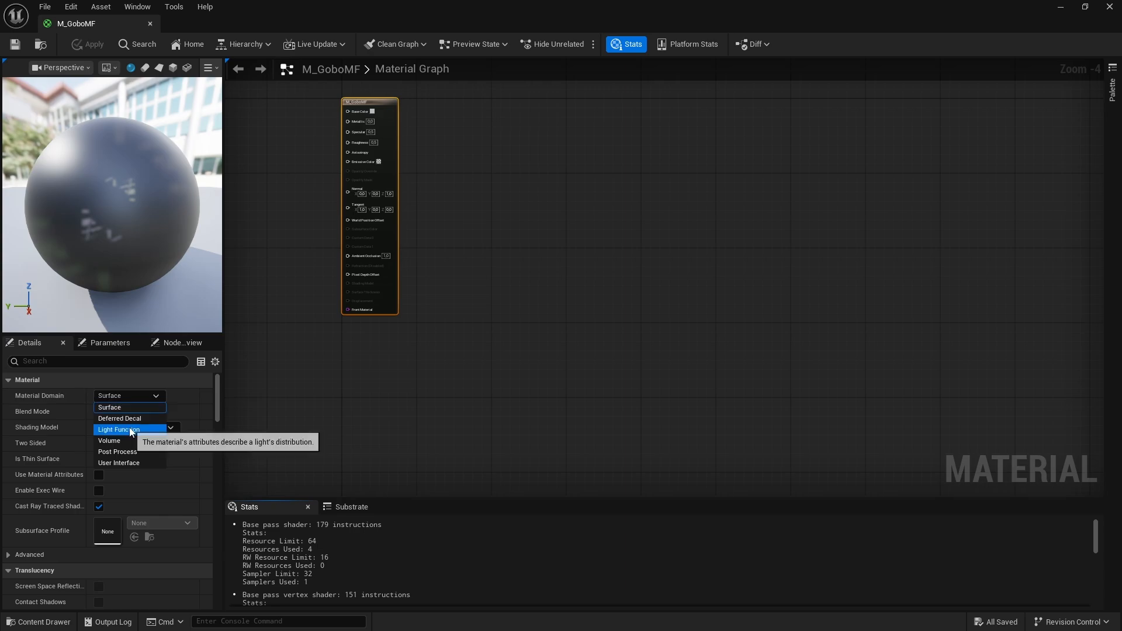
left_click(148, 430)
right_click_drag(291, 190, 559, 219)
scroll(457, 235, "up", 4)
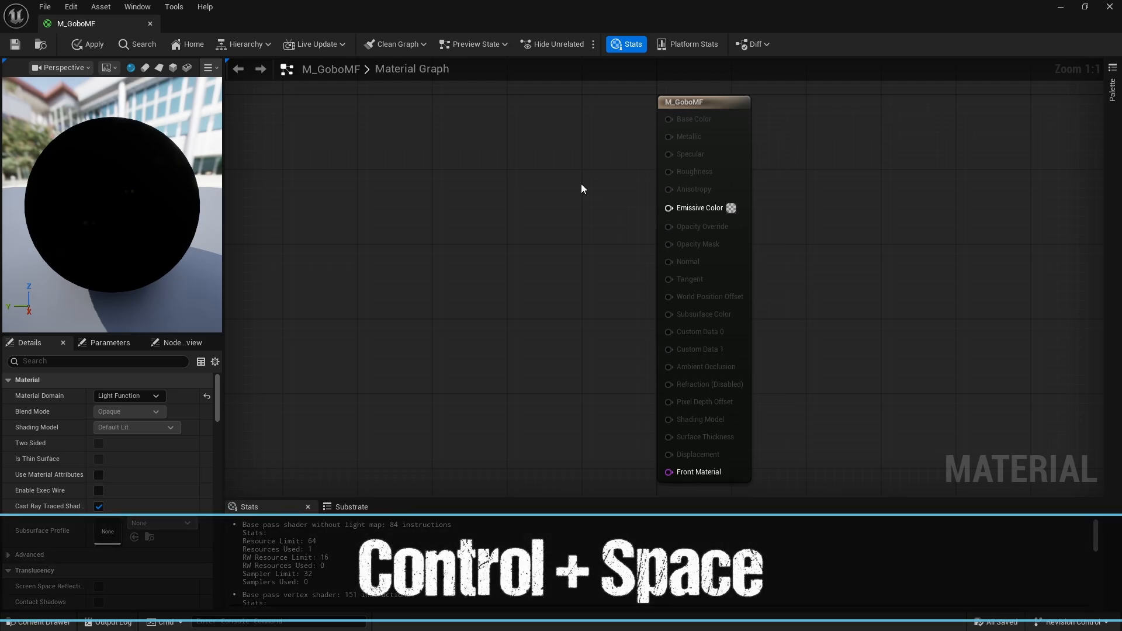
Add the 15020283 texture from the GoboDemo Images folder to the graph and connect its RGB output to Emissive Color
key("ctrl+space")
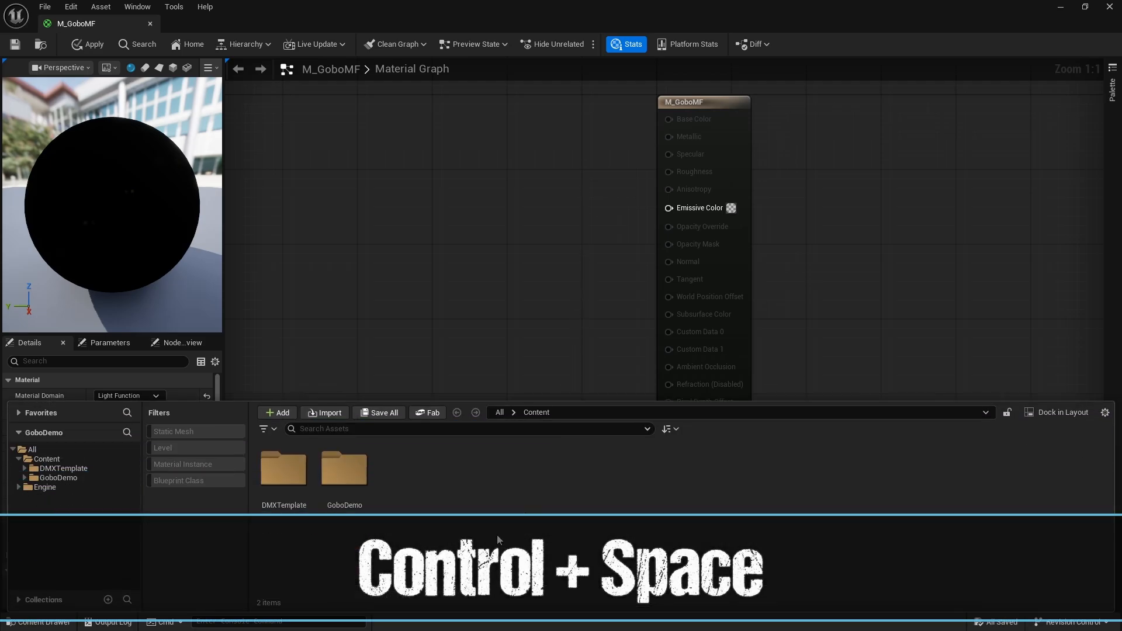
double_click(347, 471)
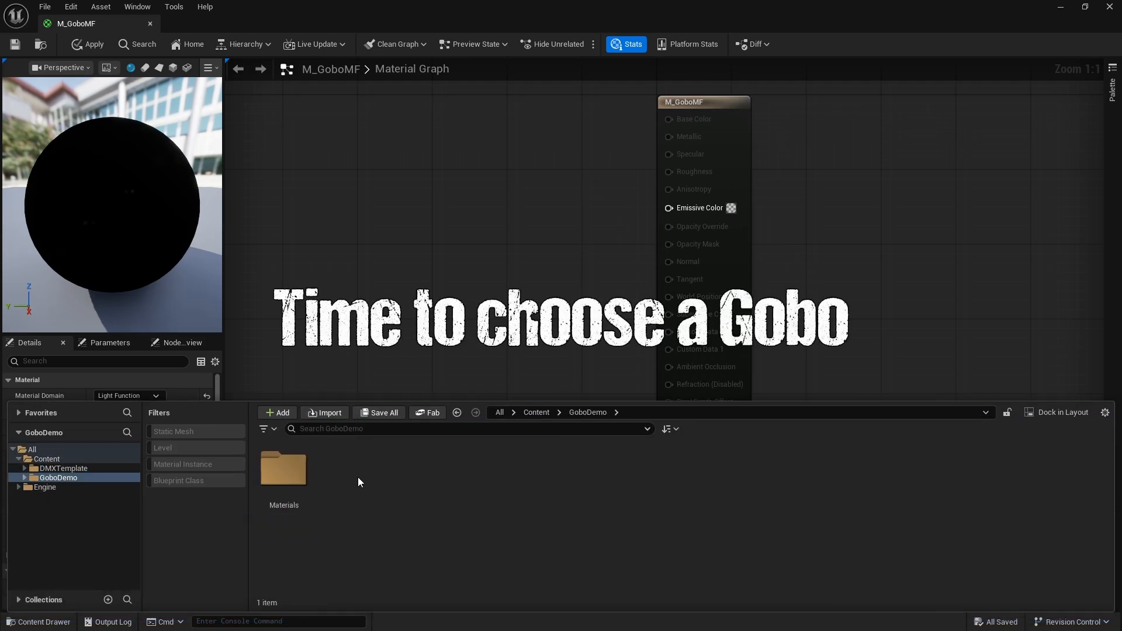
double_click(310, 474)
double_click(290, 470)
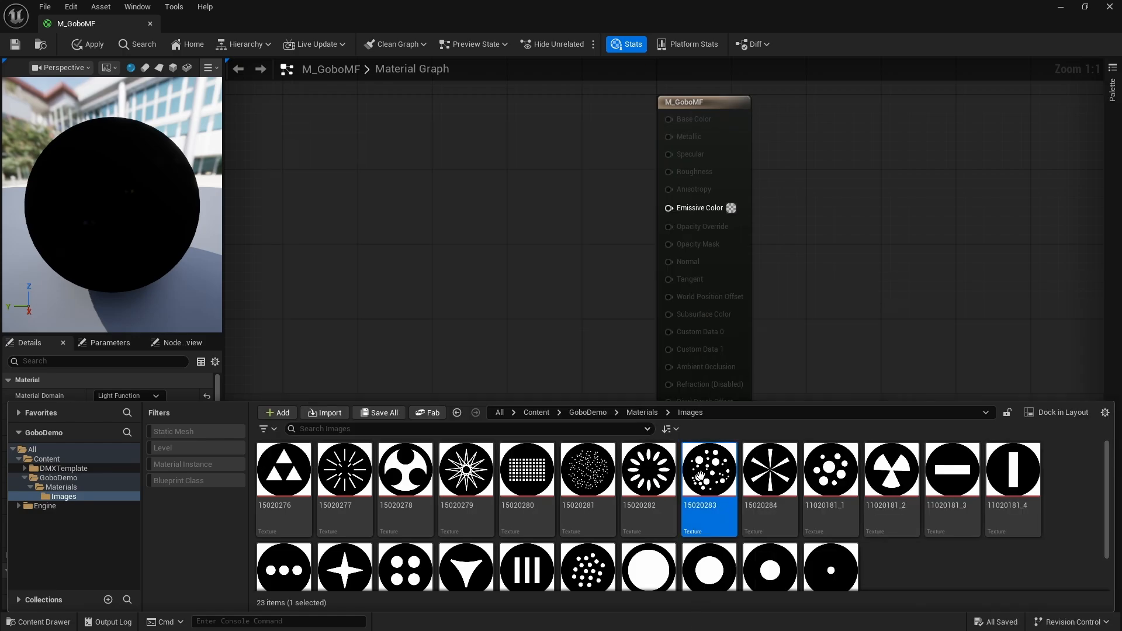
left_click_drag(699, 476, 500, 198)
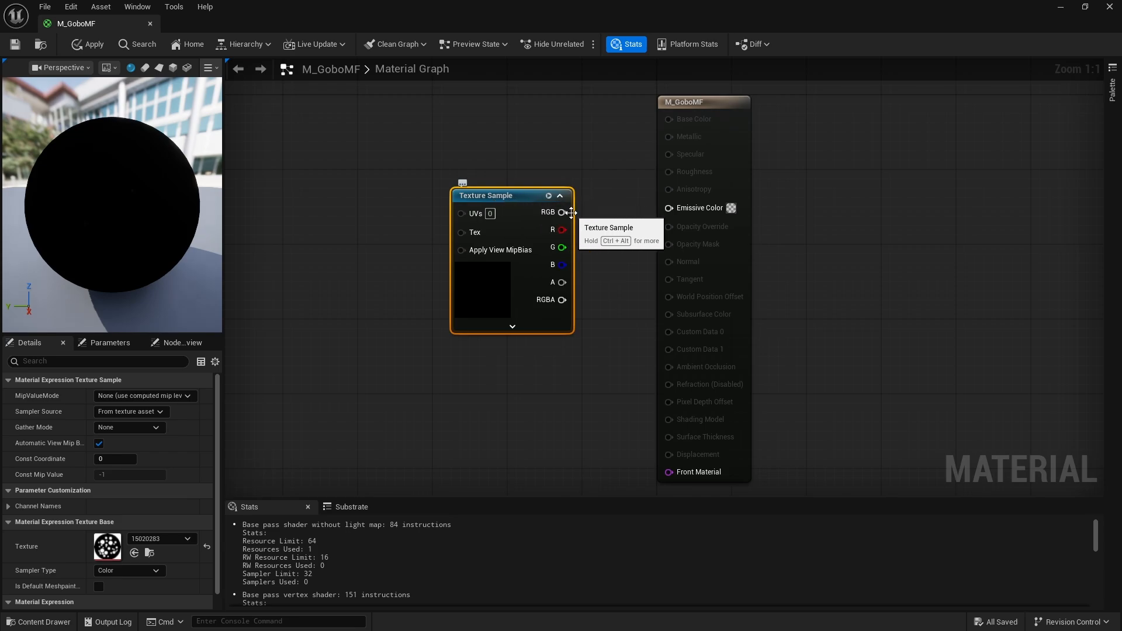
left_click_drag(571, 212, 669, 208)
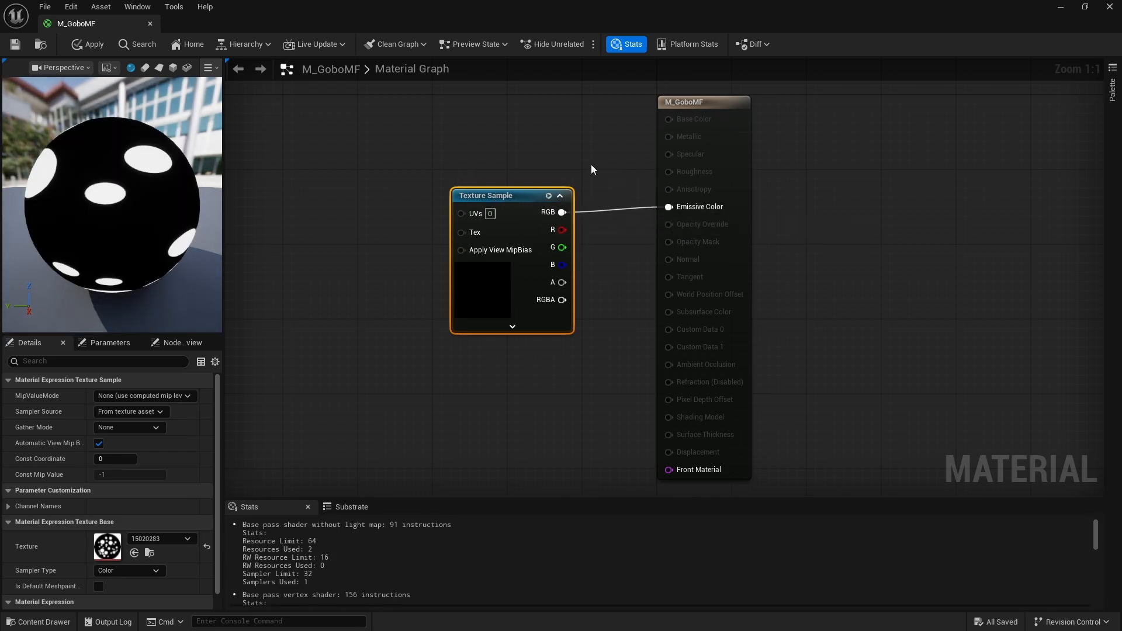
Convert the texture sample to a parameter named Gobo, then save the material and close its editor
right_click(505, 198)
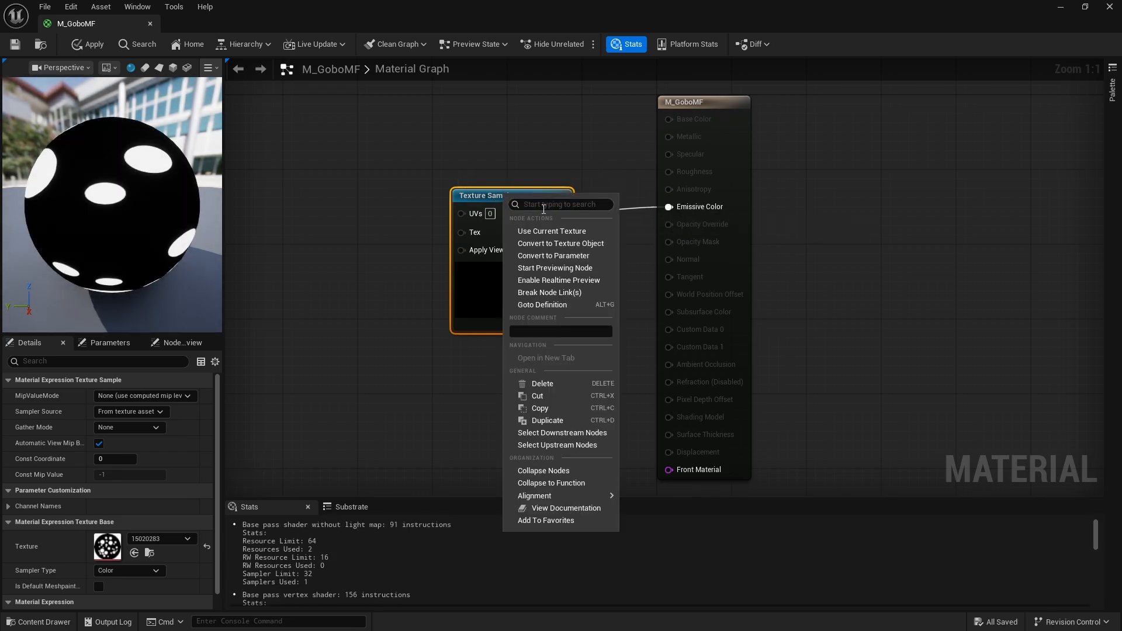
left_click(577, 257)
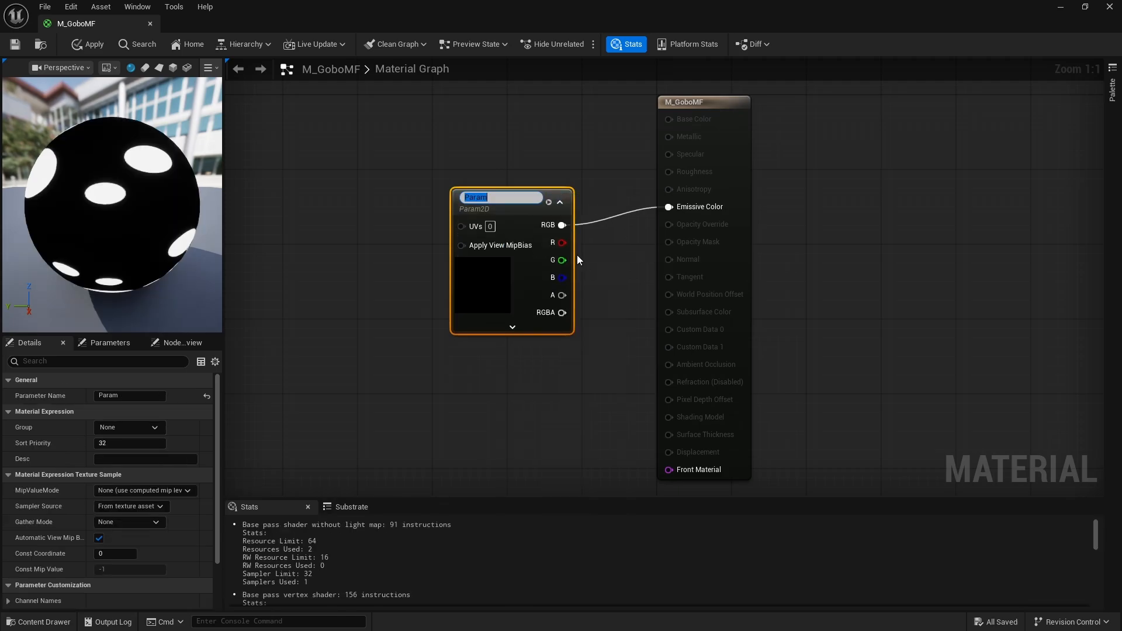
type("G")
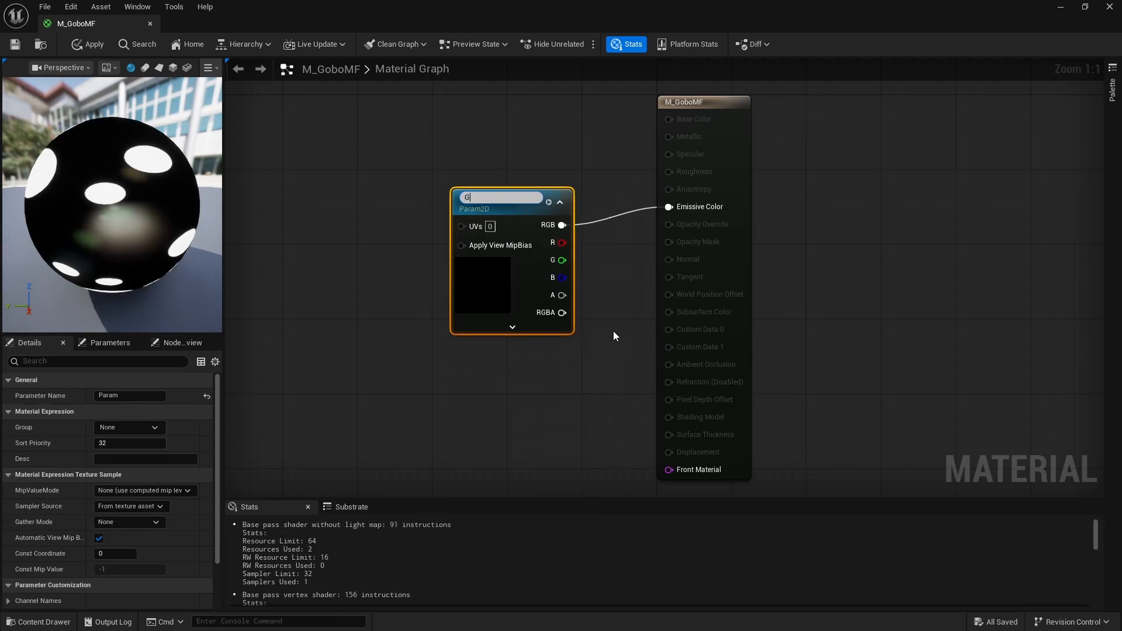
type("obo")
key("Return")
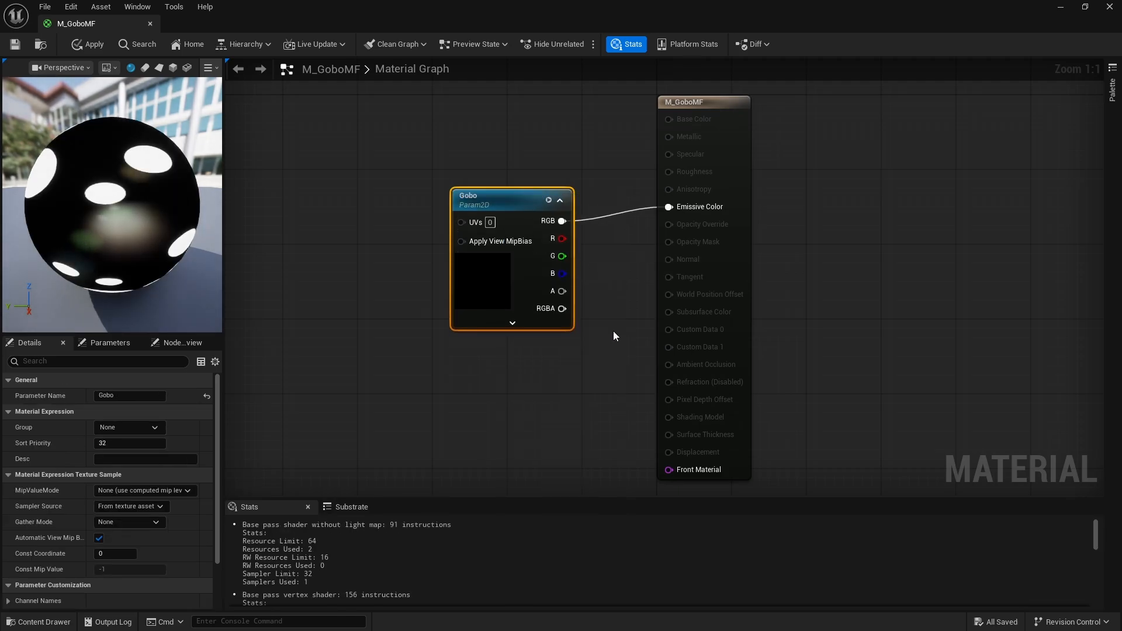
left_click(15, 43)
left_click(149, 23)
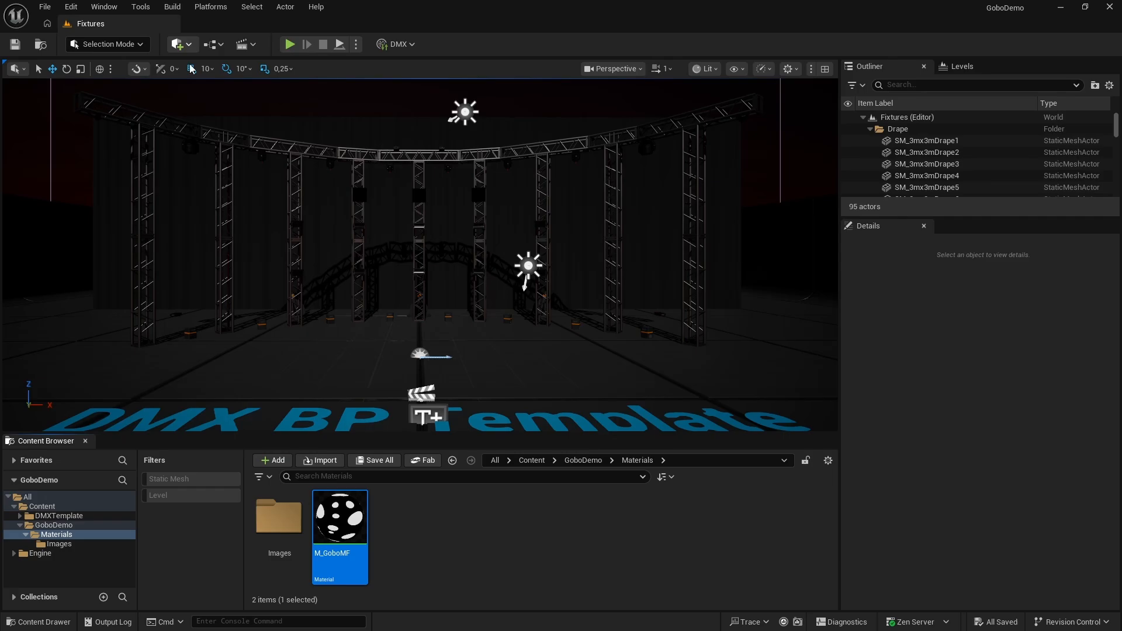
Create a material instance of M_GoboMF named MI_Gobo1 and save it
left_click(433, 544)
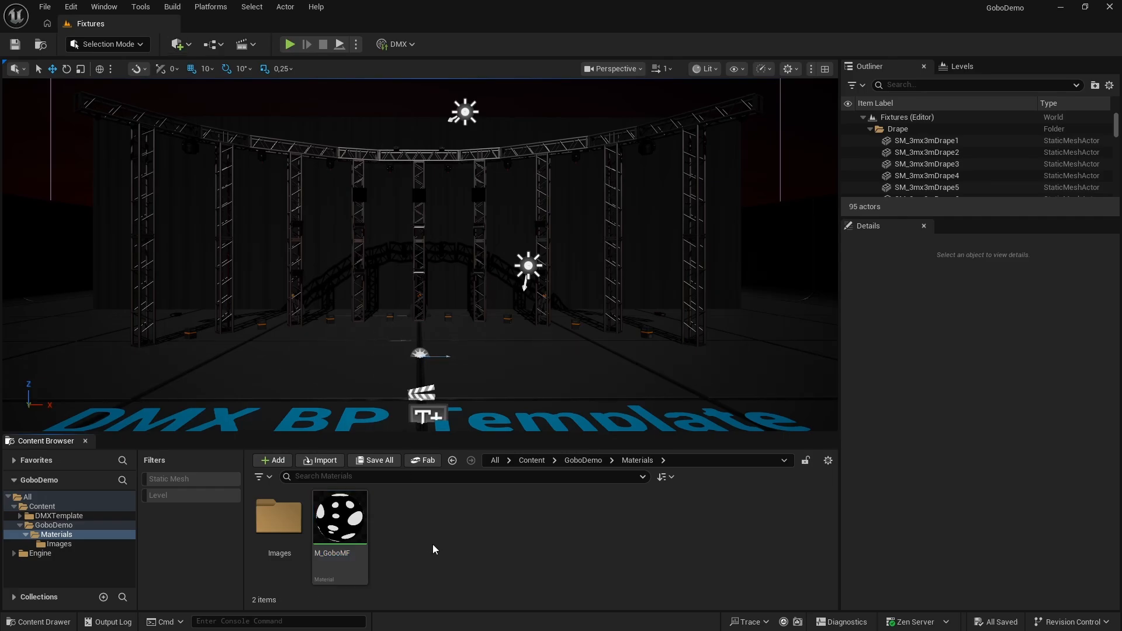
right_click(345, 526)
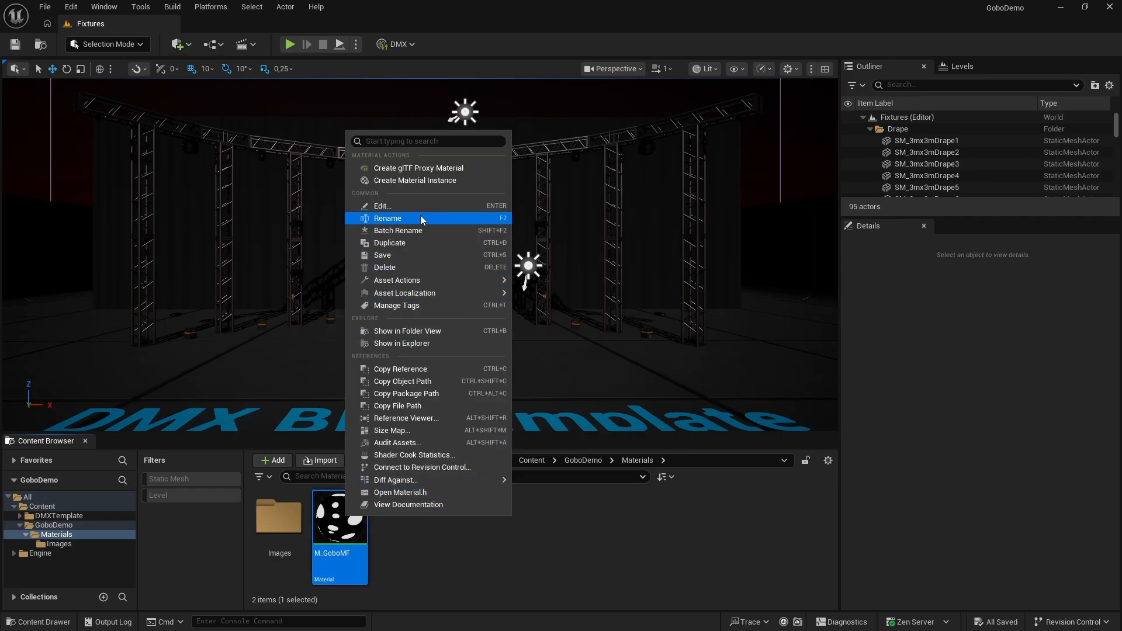
left_click(428, 185)
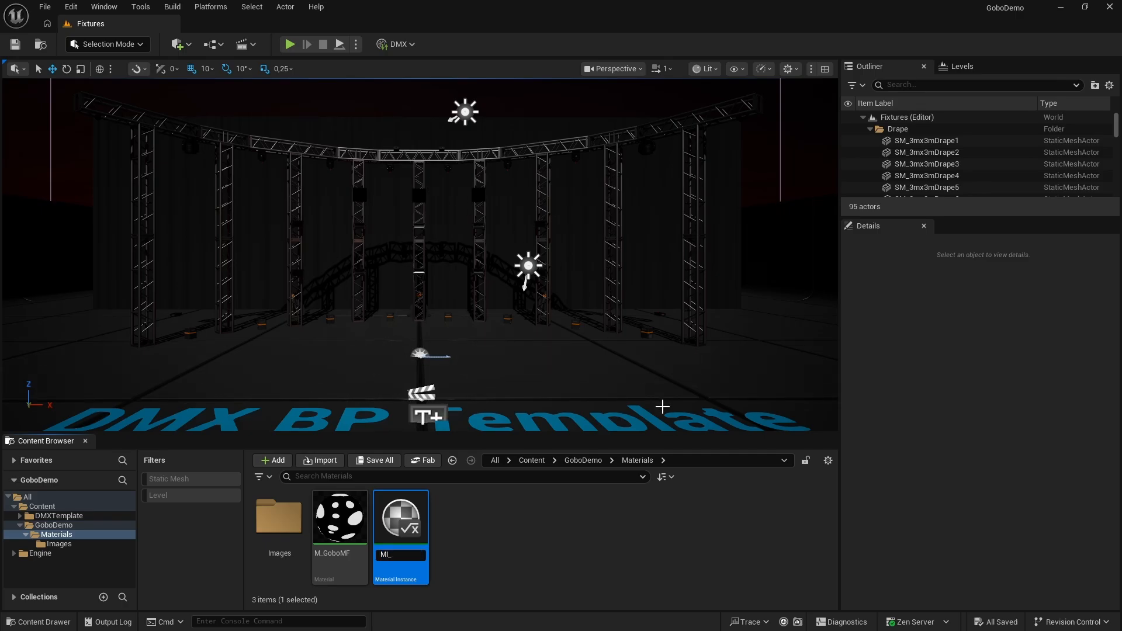
type("MI_Gobo1")
key("Return")
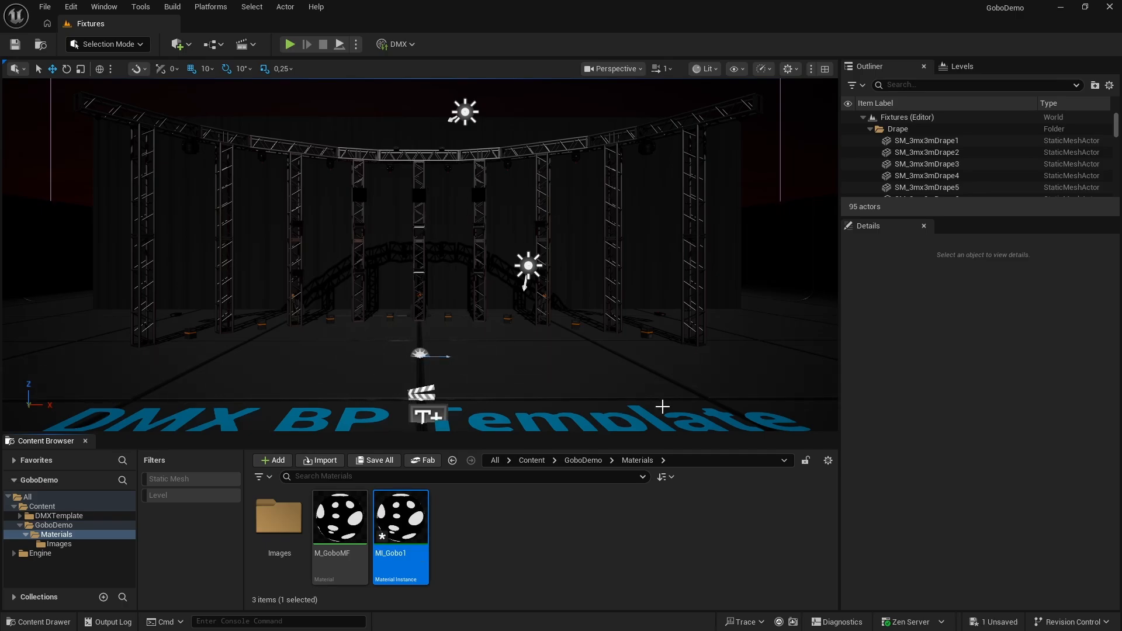
key("ctrl+s")
left_click(538, 564)
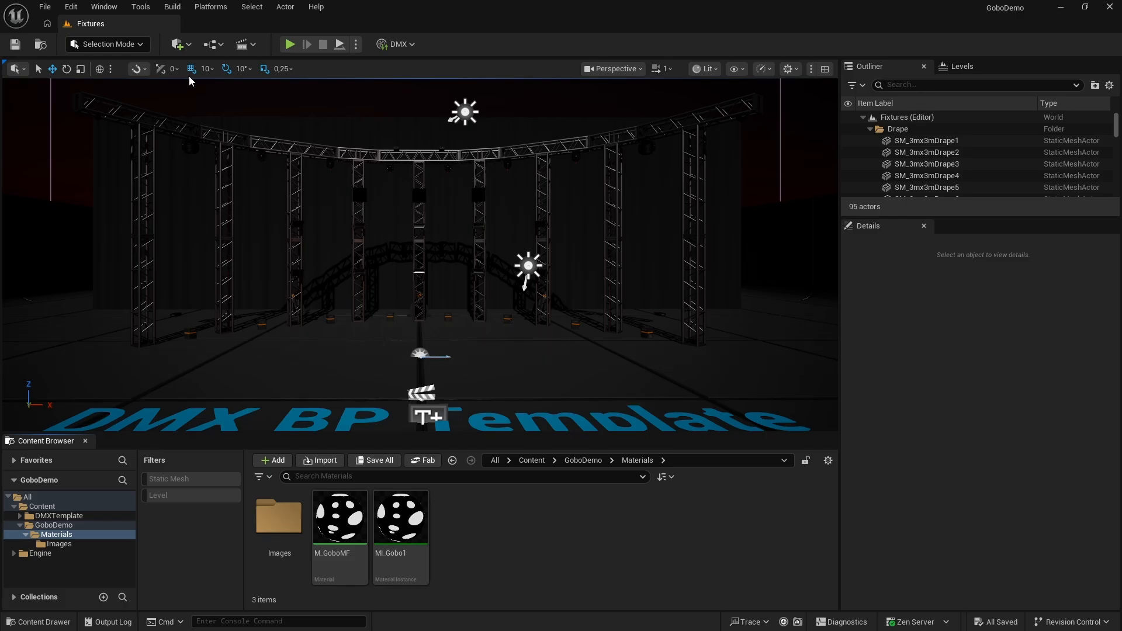
Place a spot light above the stage floor near the template text and raise its intensity to about 1089 lm
left_click(179, 45)
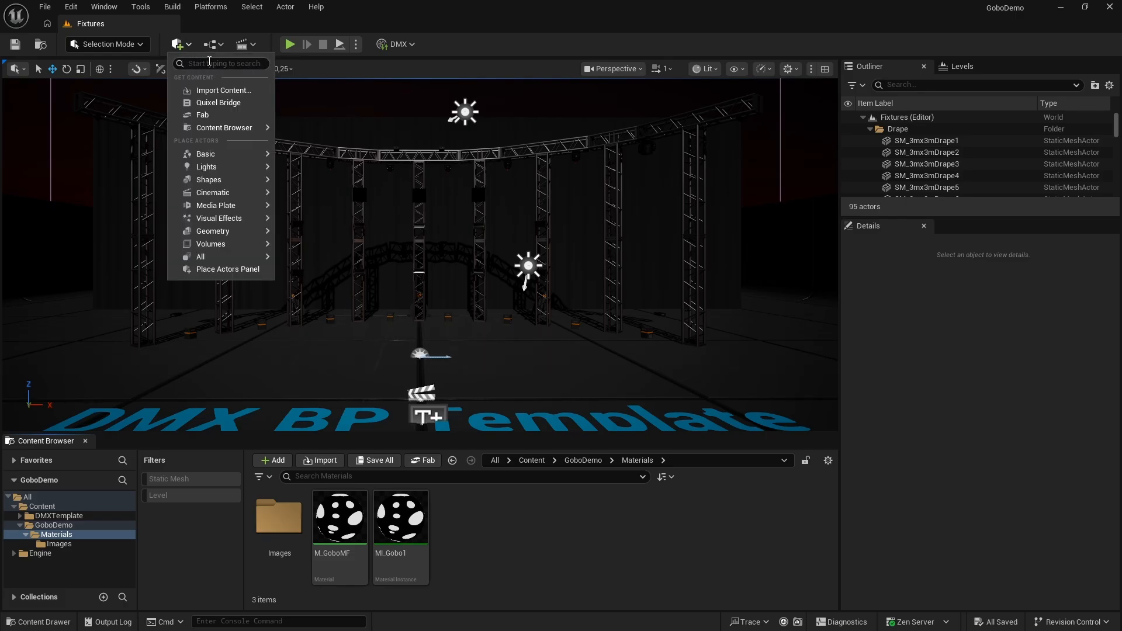
type("spot")
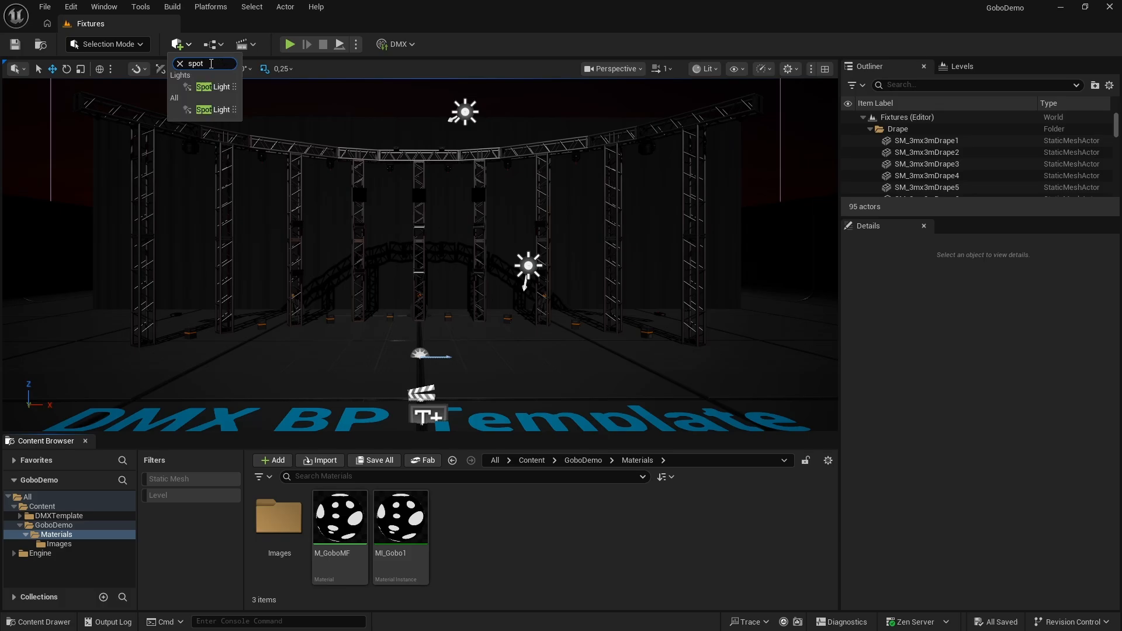
left_click_drag(222, 108, 489, 291)
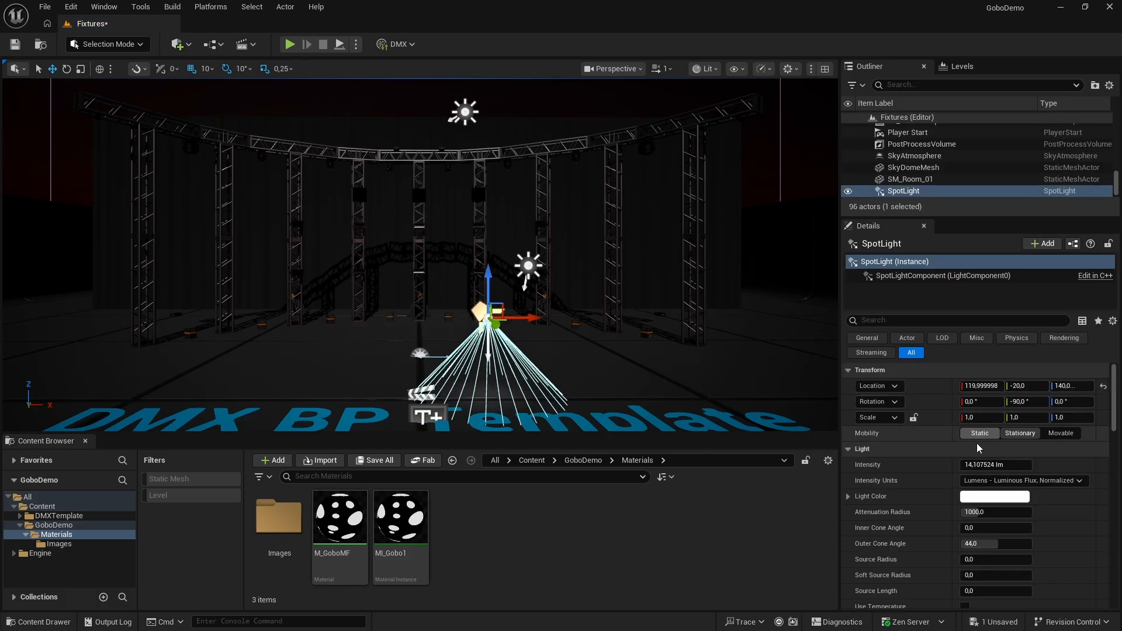
left_click_drag(976, 465, 978, 465)
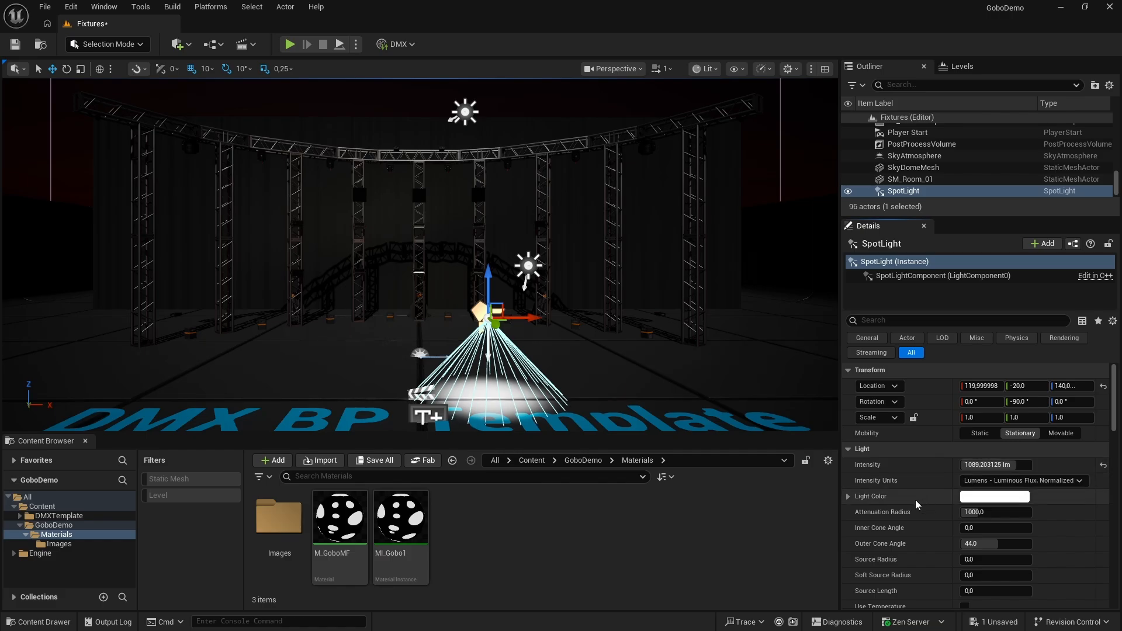
Assign MI_Gobo1 as the spotlight's light function material
scroll(915, 500, "down", 10)
scroll(918, 494, "down", 5)
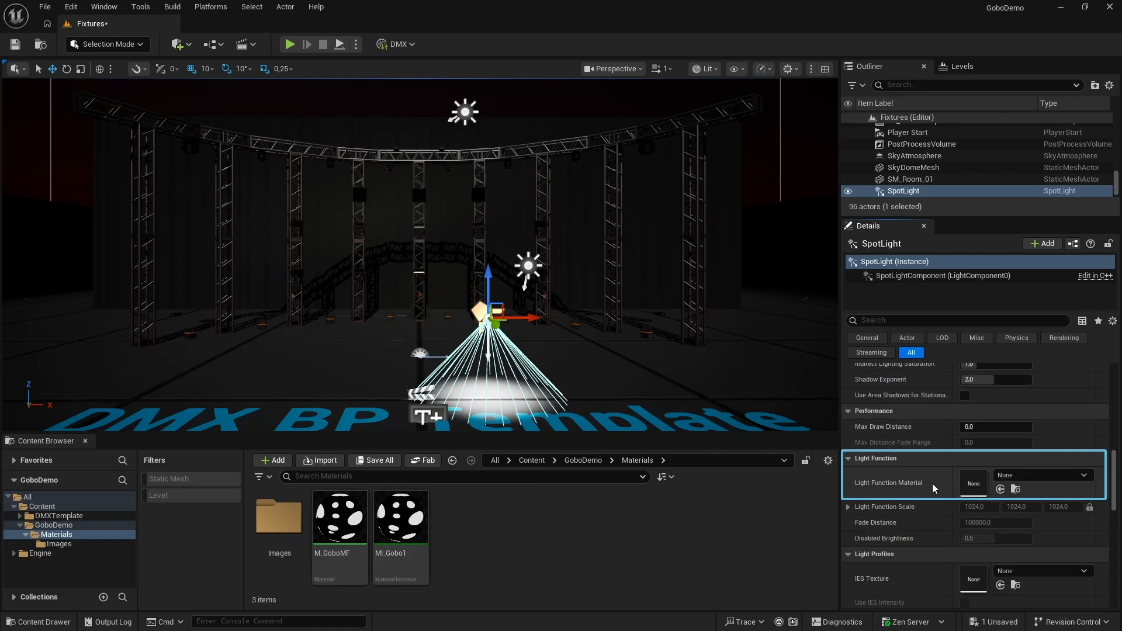
left_click_drag(400, 520, 972, 484)
Move the spotlight along the X axis to about 170
right_click_drag(548, 368, 569, 409)
key("w")
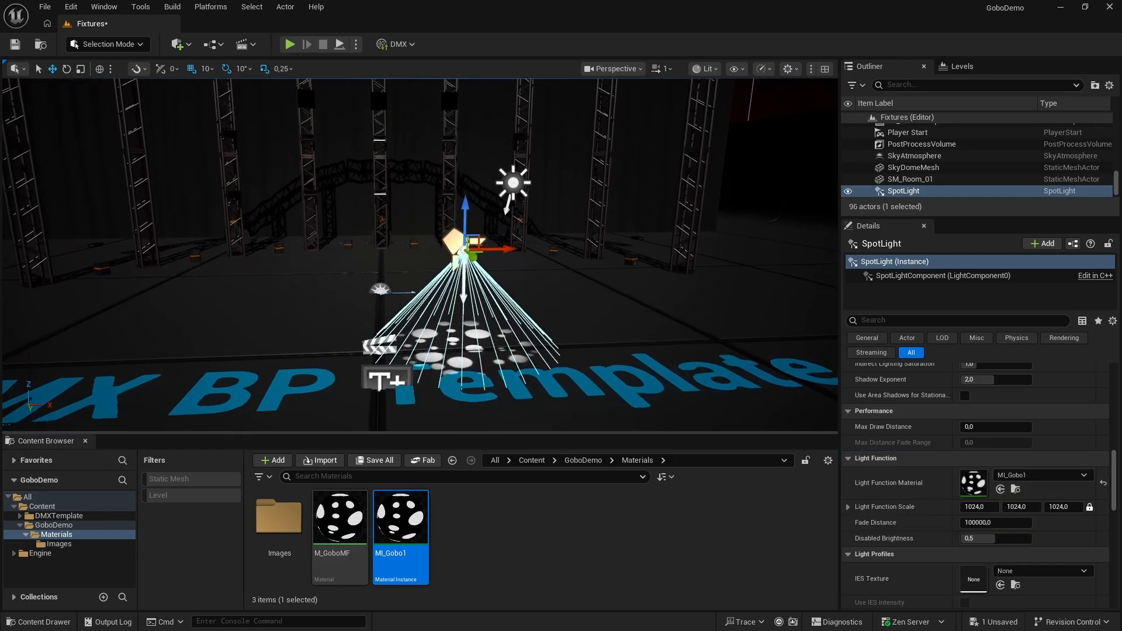
right_click_drag(537, 319, 537, 342)
left_click_drag(517, 176, 573, 177)
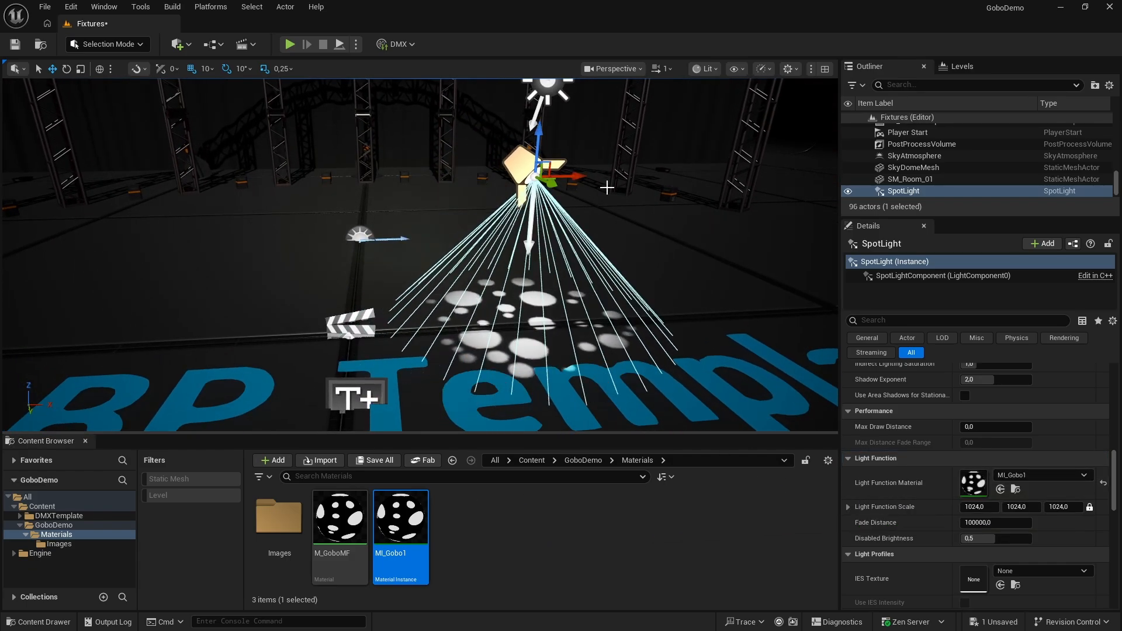
Set the spotlight's intensity to about 902 lm
scroll(1064, 435, "up", 3)
left_click_drag(1115, 458, 1114, 386)
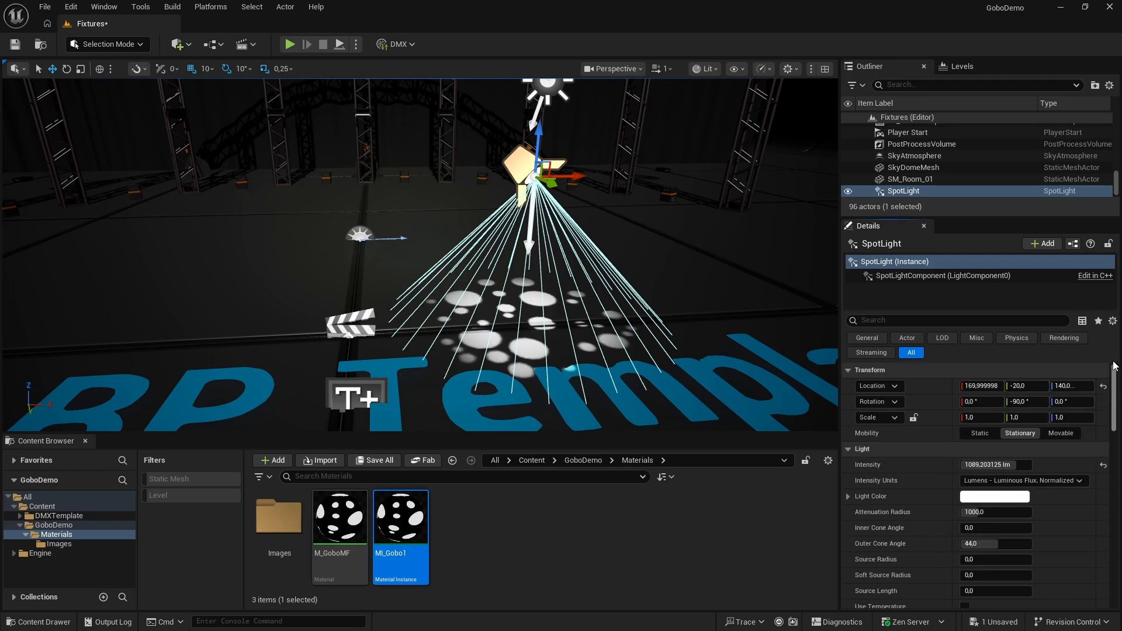
left_click(1002, 464)
mouse_move(1003, 467)
left_mouse_down()
mouse_move(978, 467)
mouse_move(1004, 467)
left_mouse_up()
Try out other tints for the spotlight's light color and cancel the color change
left_click(995, 497)
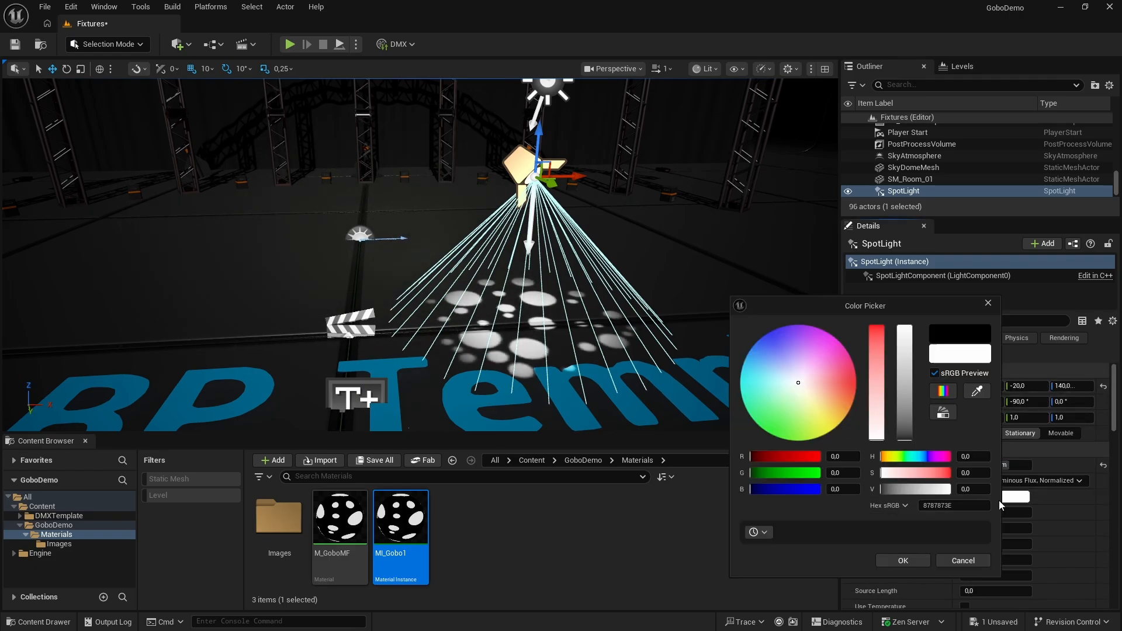
mouse_move(826, 408)
left_mouse_down()
mouse_move(789, 371)
mouse_move(756, 395)
mouse_move(821, 374)
mouse_move(821, 400)
mouse_move(801, 395)
left_mouse_up()
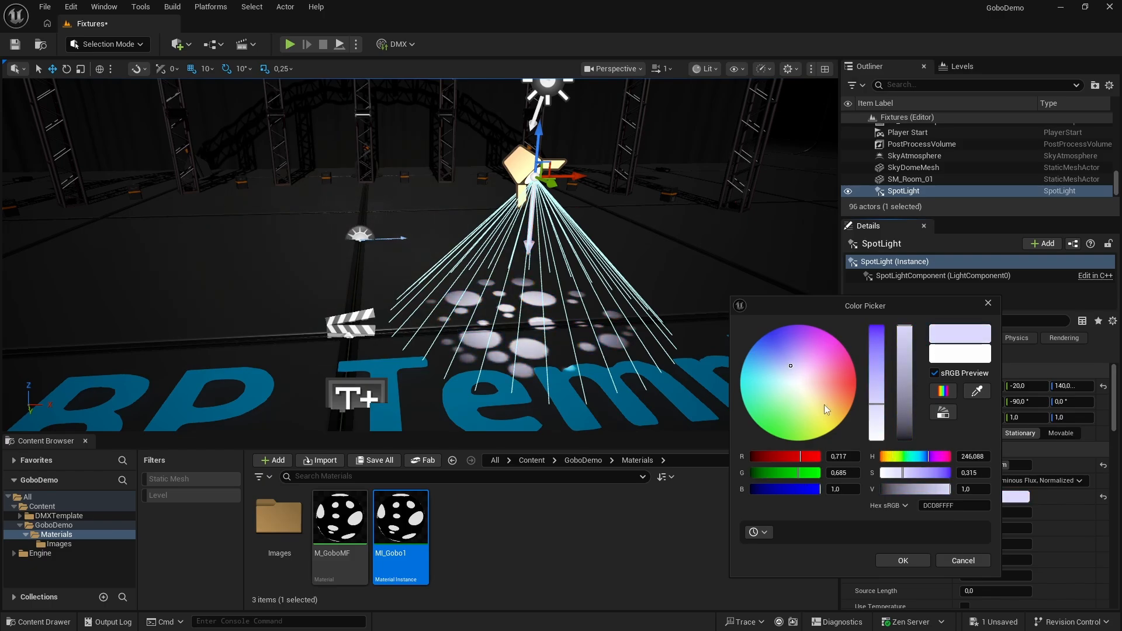
left_click(963, 560)
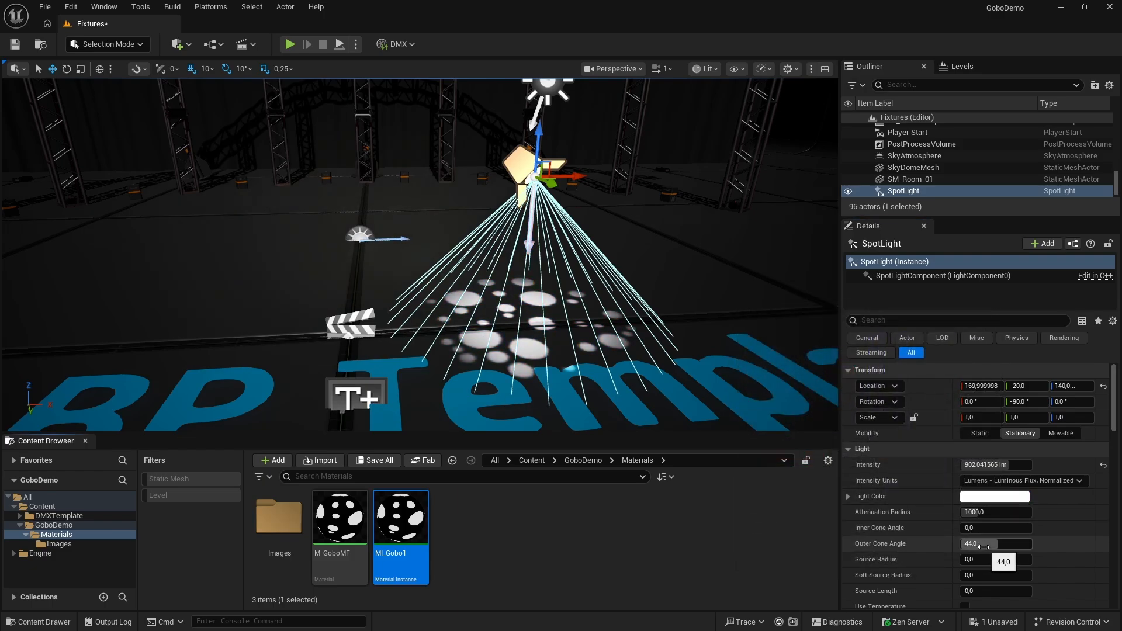
Adjust the spotlight's outer cone angle
left_click_drag(975, 544, 1004, 544)
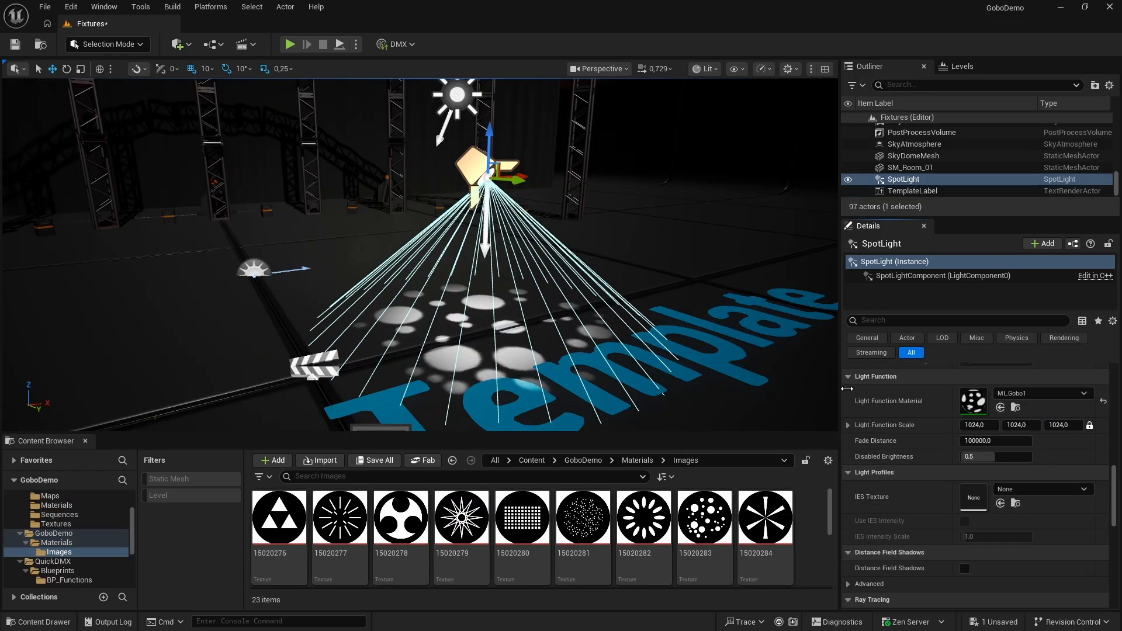
Open the MI_Gobo1 instance from the spotlight's light function and enable the override of its Gobo texture parameter
double_click(971, 402)
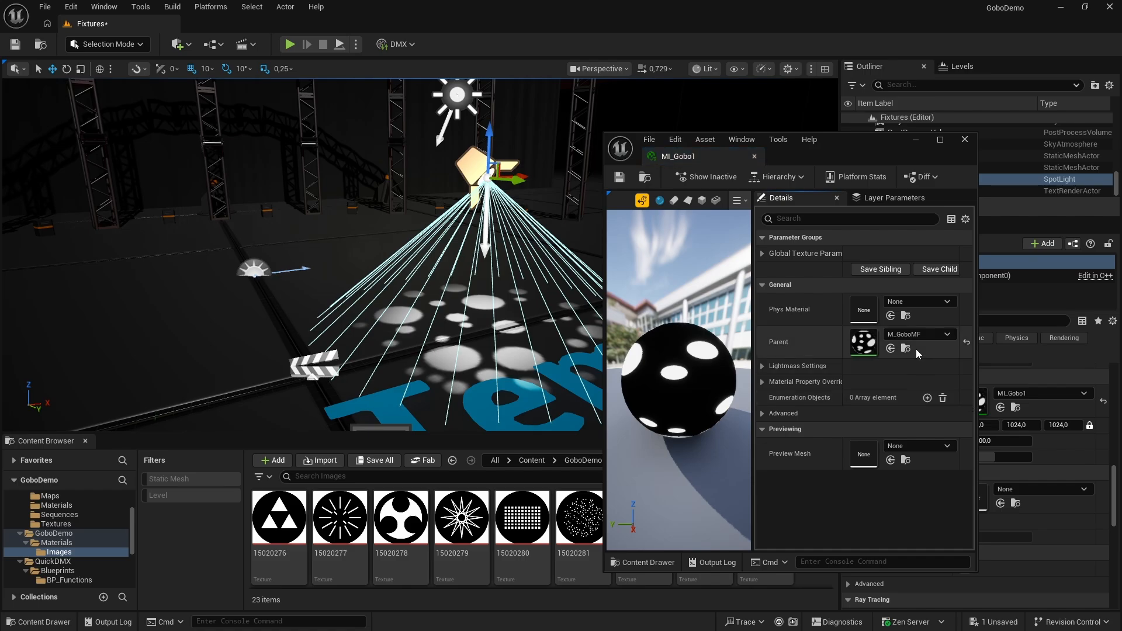
left_click(763, 254)
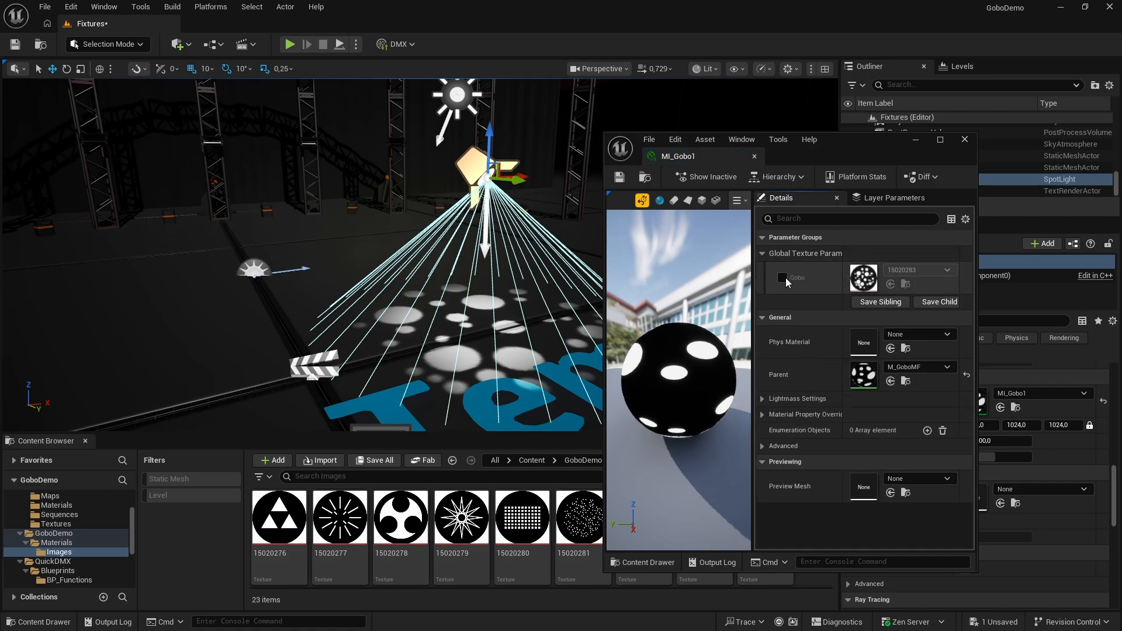
left_click(782, 279)
Try the textures 15020278, 15020280 and 15020281 in turn as the Gobo texture of MI_Gobo1
left_click_drag(401, 517, 834, 282)
left_click_drag(522, 517, 859, 279)
left_click_drag(579, 517, 852, 279)
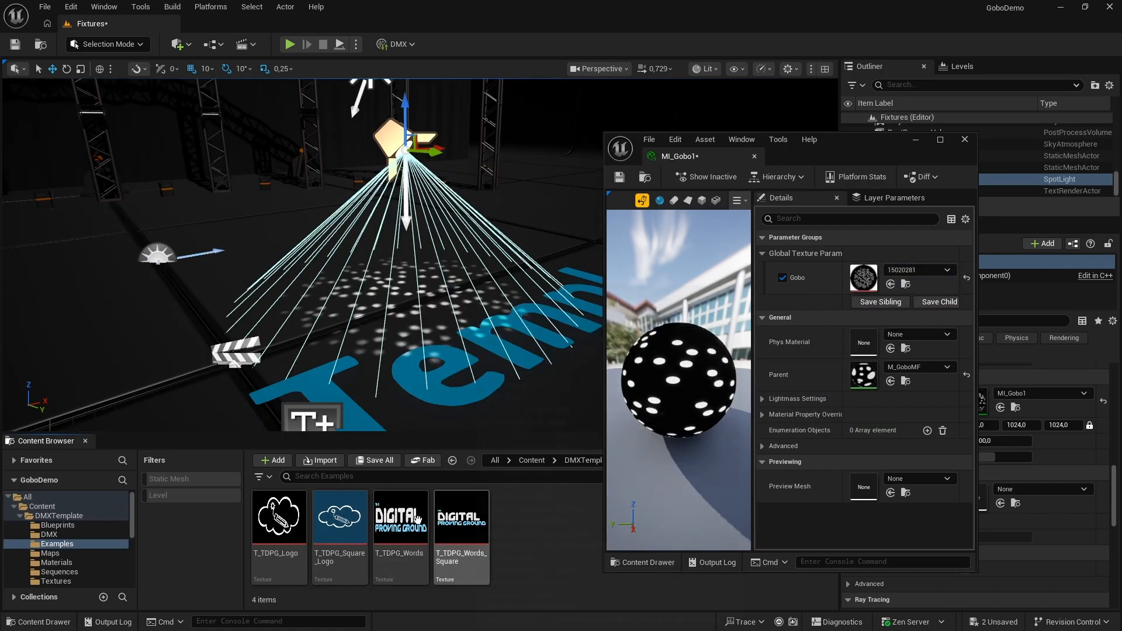
Try T_TDPG_Square_Logo from the Examples folder as the Gobo texture and inspect its projection on the floor
left_click_drag(327, 520, 869, 276)
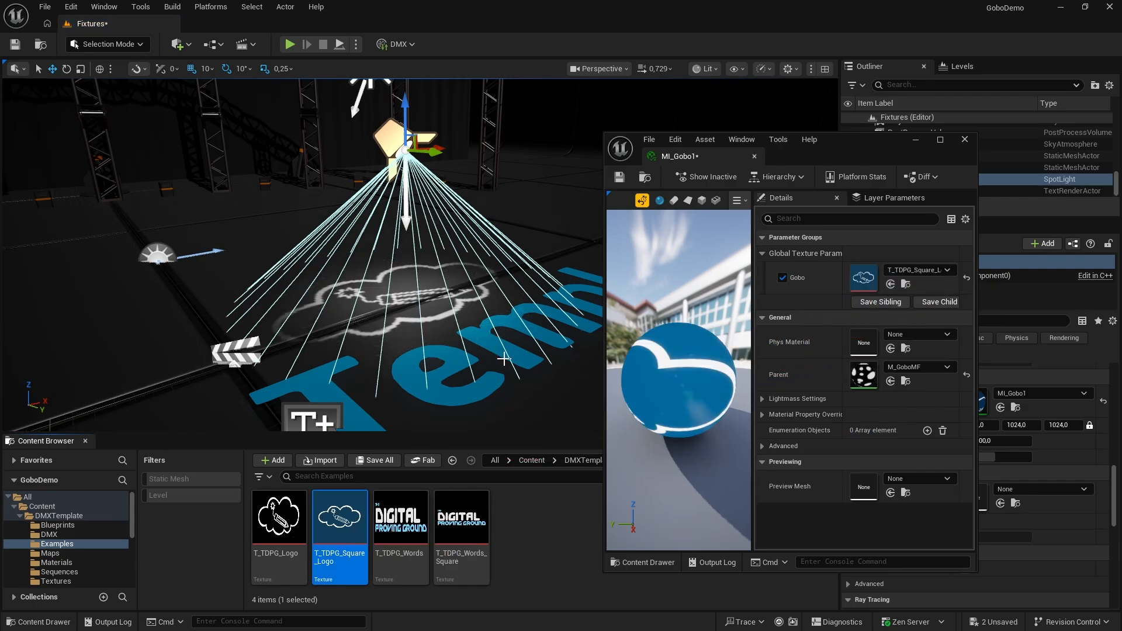
right_click_drag(504, 359, 448, 396)
key("w")
scroll(504, 359, "down", 3)
key("d")
key("s")
Compare T_TDPG_Words_Square and T_TDPG_Words as the Gobo texture of MI_Gobo1, leaving T_TDPG_Words assigned
left_click_drag(468, 540, 864, 278)
left_click_drag(405, 516, 864, 278)
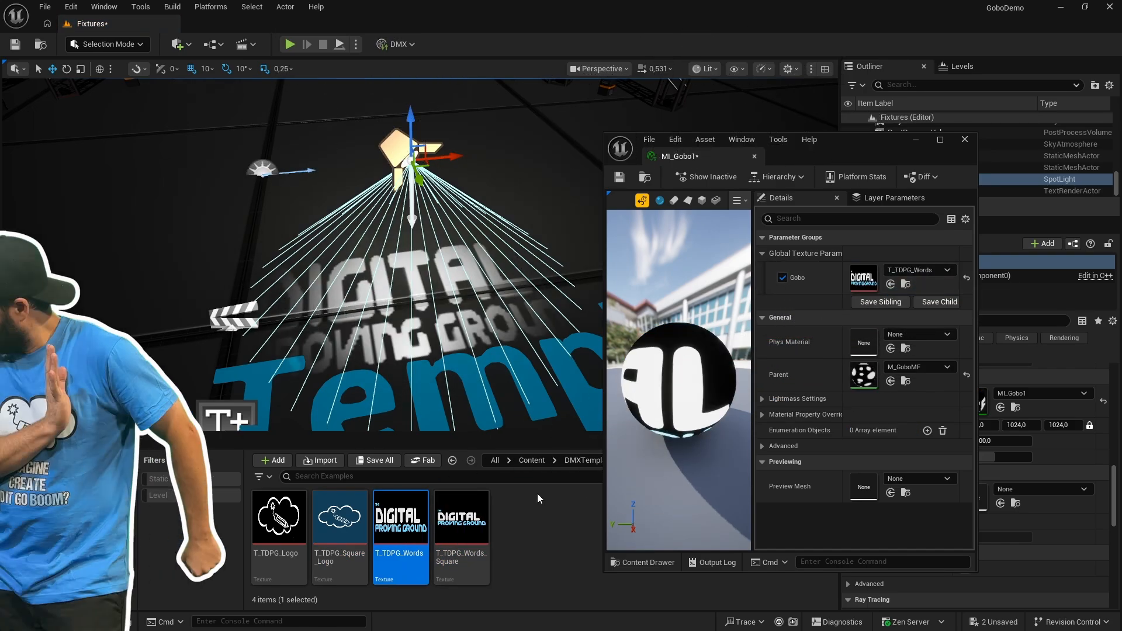
left_click_drag(462, 526, 863, 278)
left_click_drag(401, 517, 864, 278)
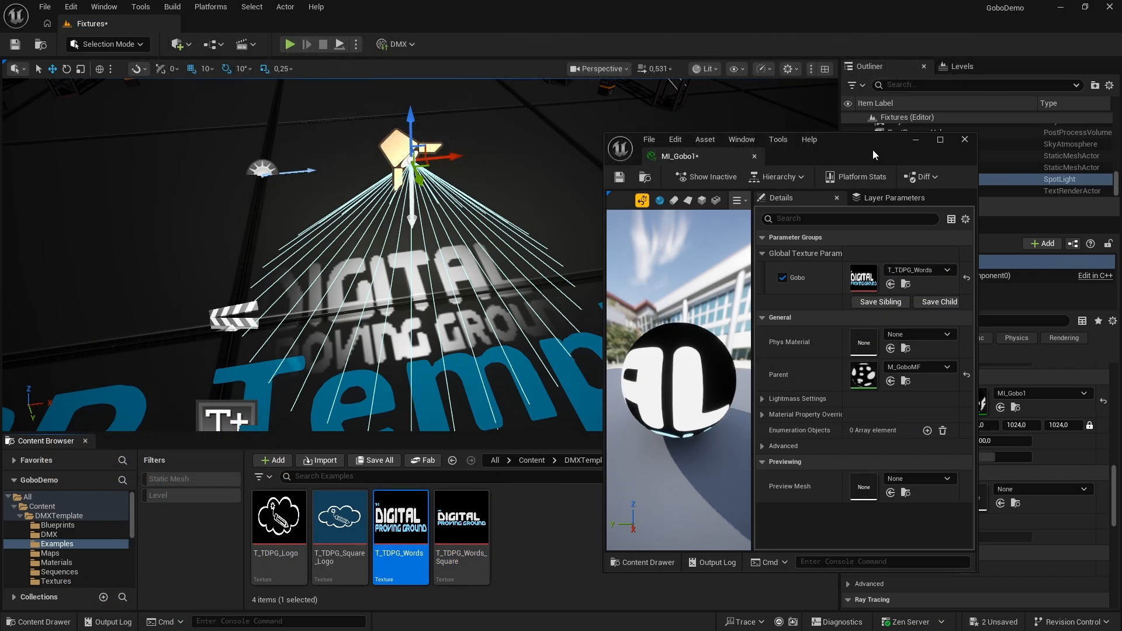
Switch to dot2 onPC, raise the fixture's dimmer to full and try a different colour on it
left_click_drag(874, 154, 677, 481)
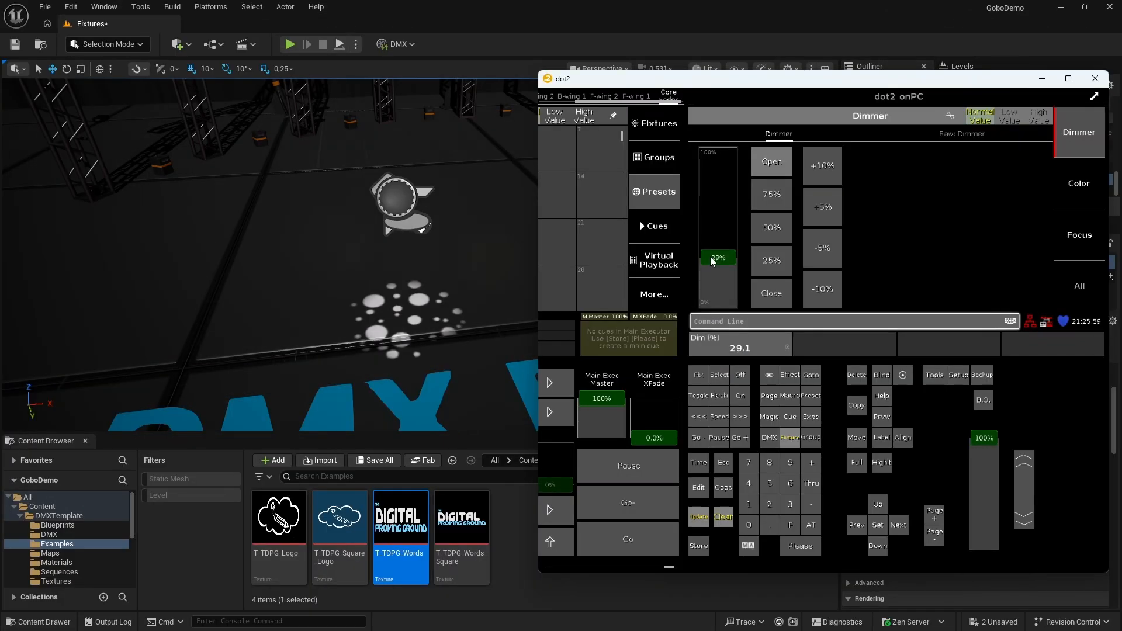
left_click_drag(707, 260, 709, 153)
left_click(1058, 183)
left_click_drag(705, 207, 981, 159)
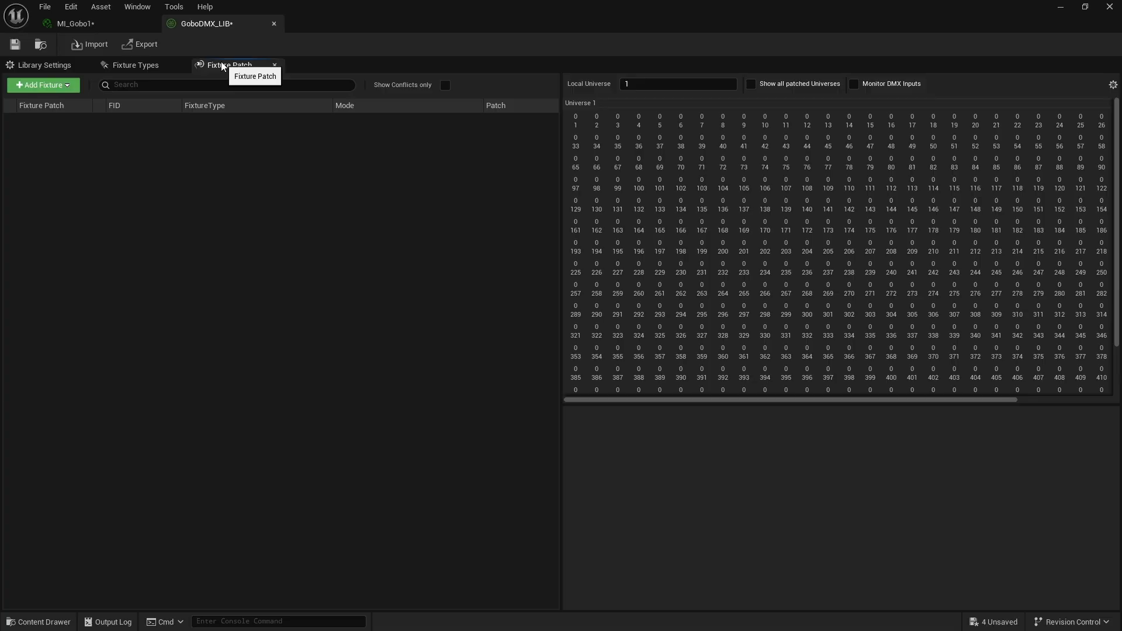
left_click(66, 86)
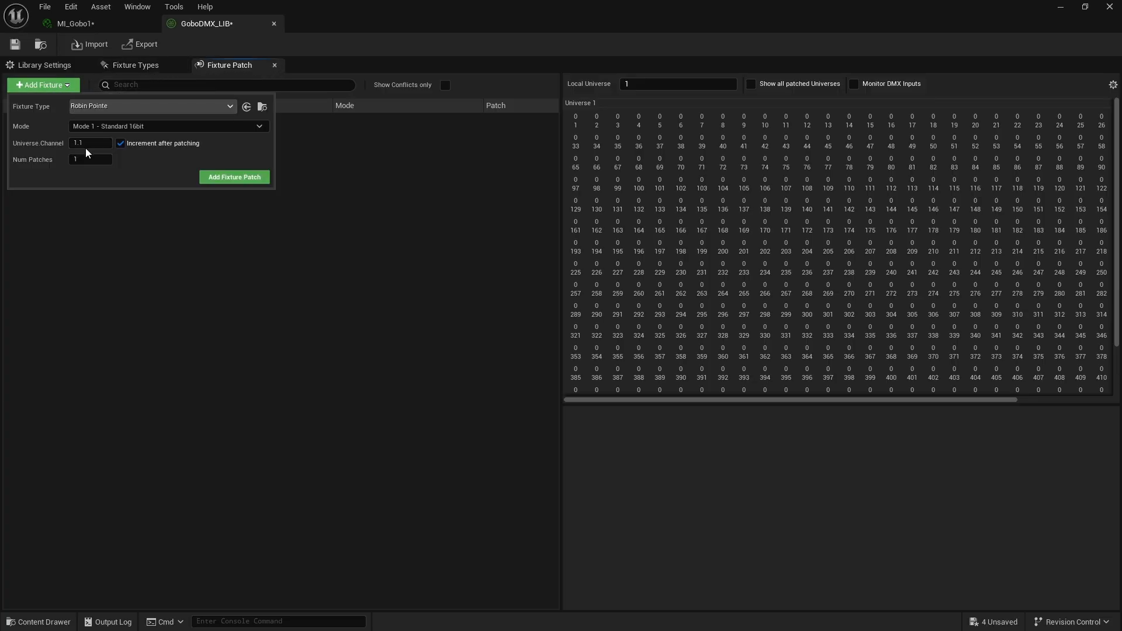
type("p")
type("ointe")
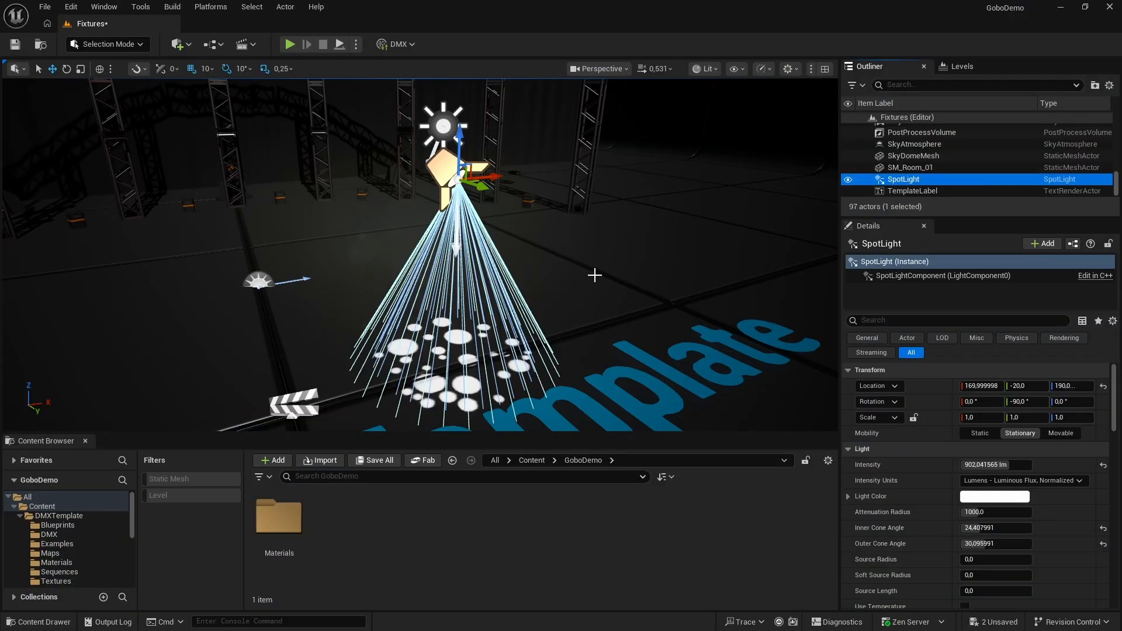
Create a folder named Fixtures inside the GoboDemo content folder and open it
right_click(359, 537)
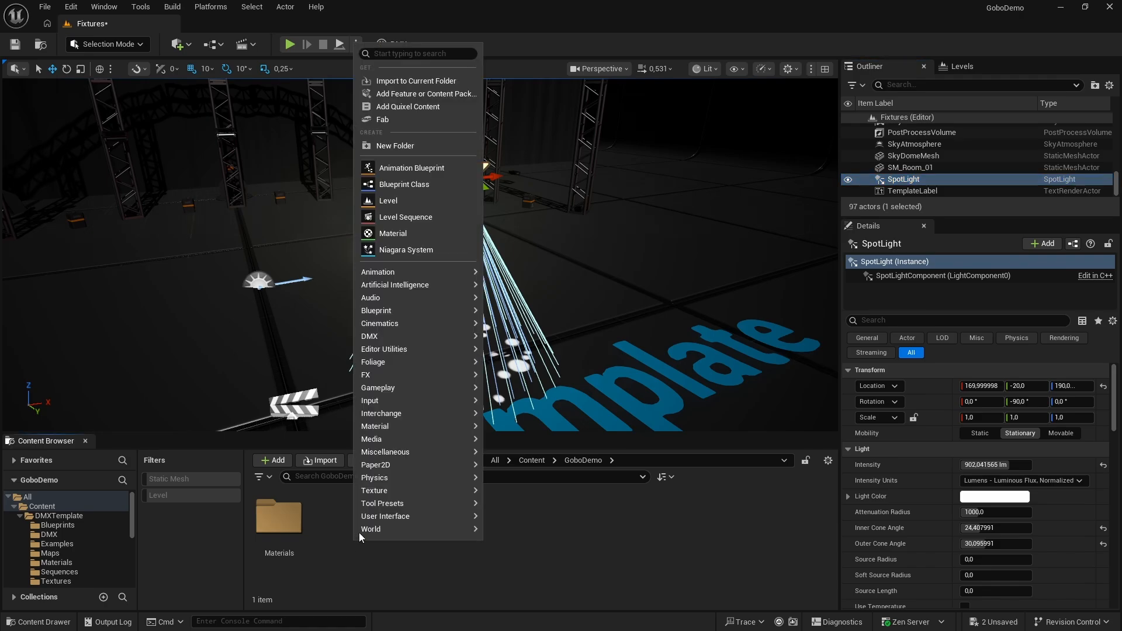
left_click(402, 150)
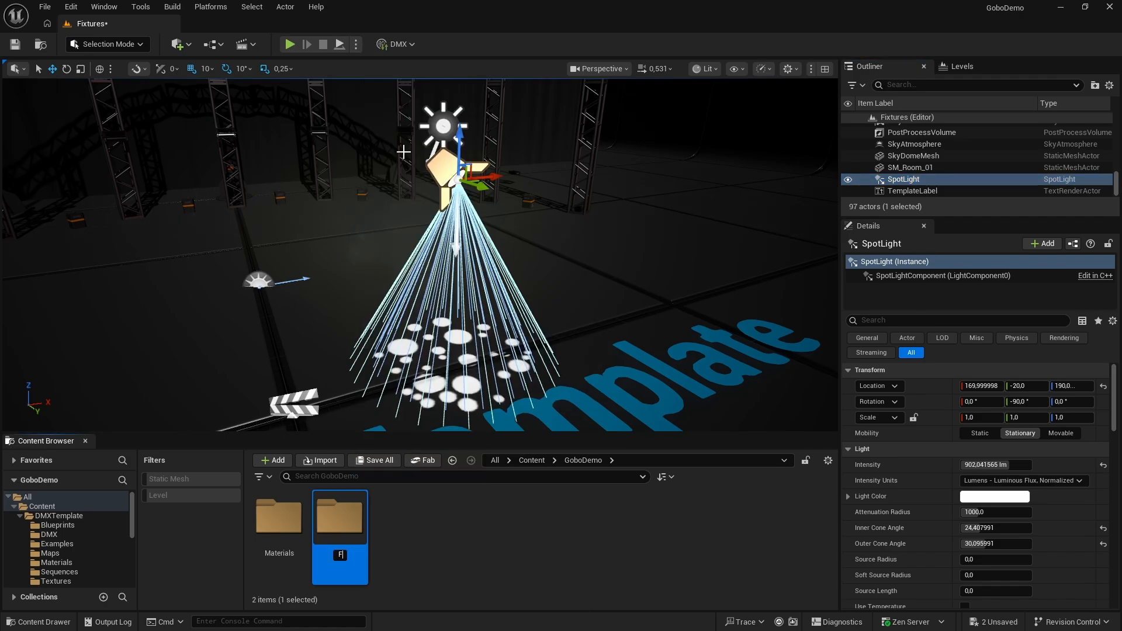
type("Fixtures")
key("Return")
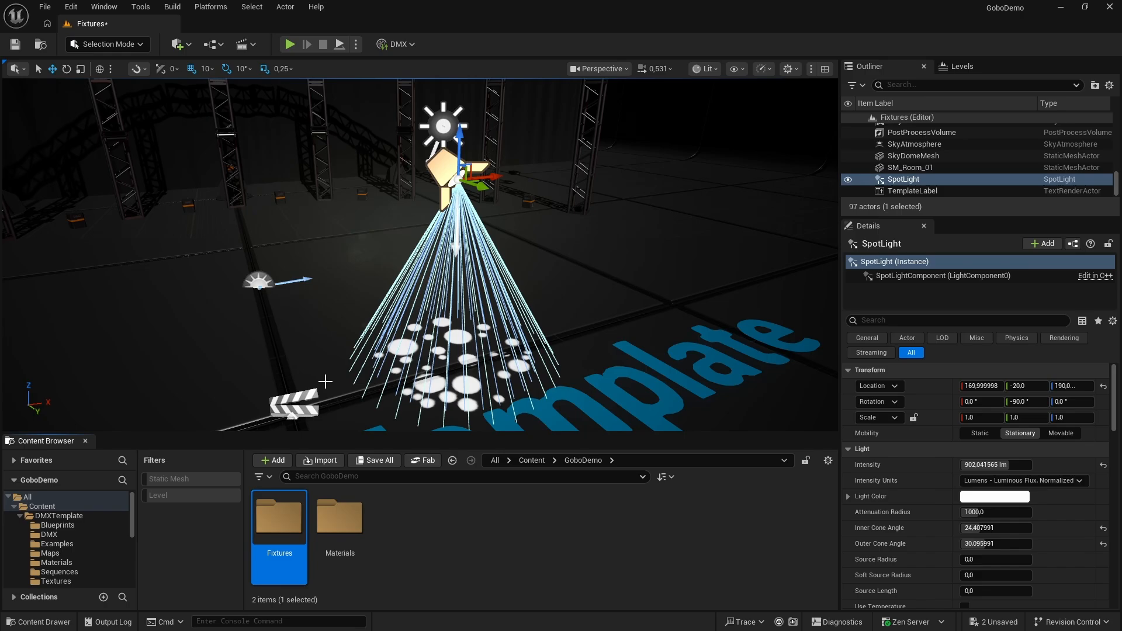
double_click(273, 523)
Check that Engine and Plugin content are shown, and locate the source blueprint of Moving Head_Patch3 on the truss in the Content Browser
left_click(827, 461)
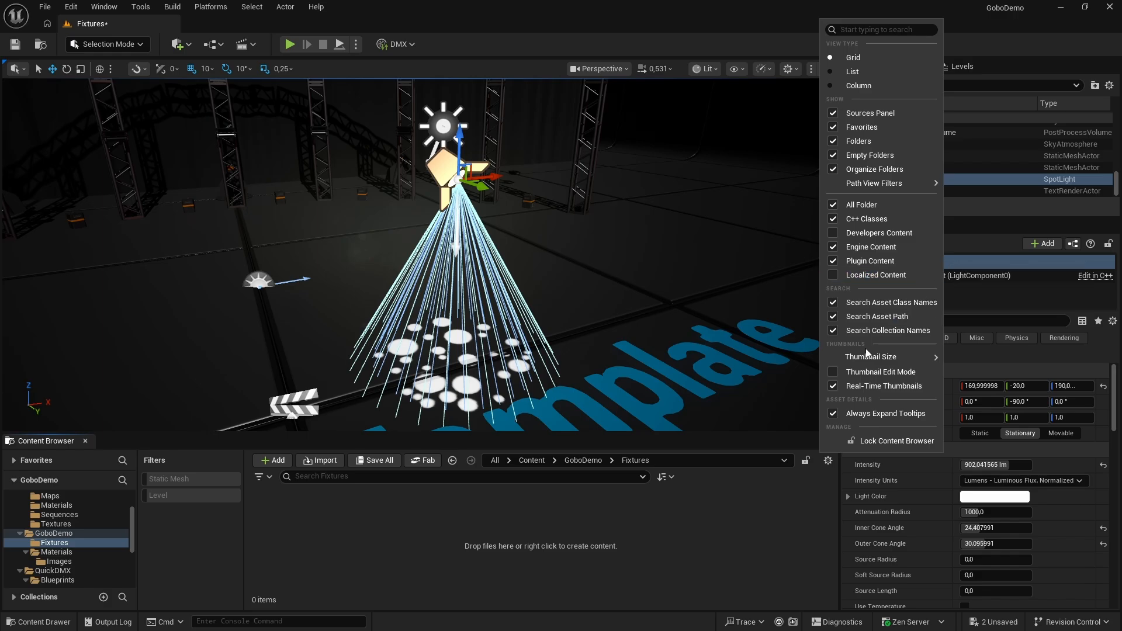
left_click(627, 512)
right_click_drag(587, 373, 453, 261)
left_click(447, 239)
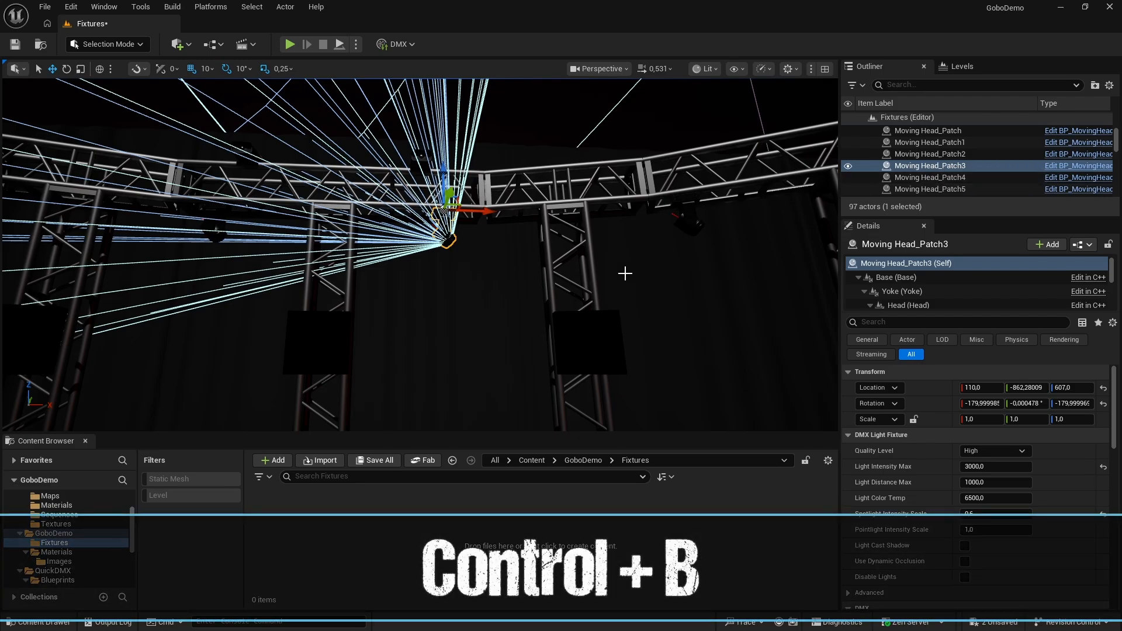
key("ctrl+b")
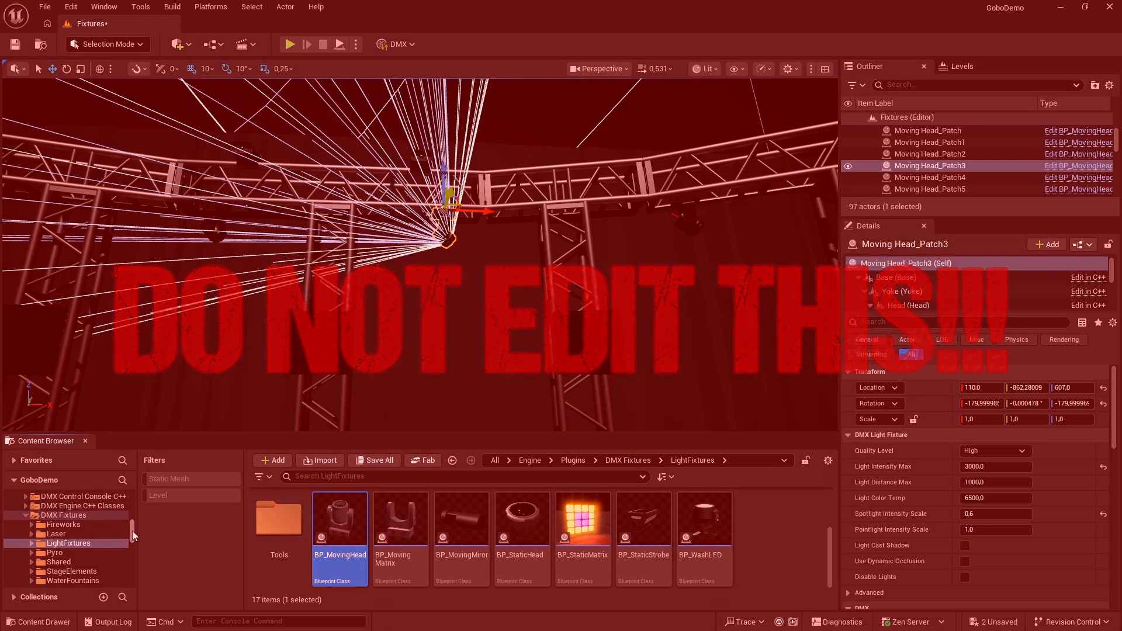
Copy the BP_MovingHead blueprint from the DMX Fixtures plugin into GoboDemo's Fixtures folder
left_click_drag(133, 531, 132, 489)
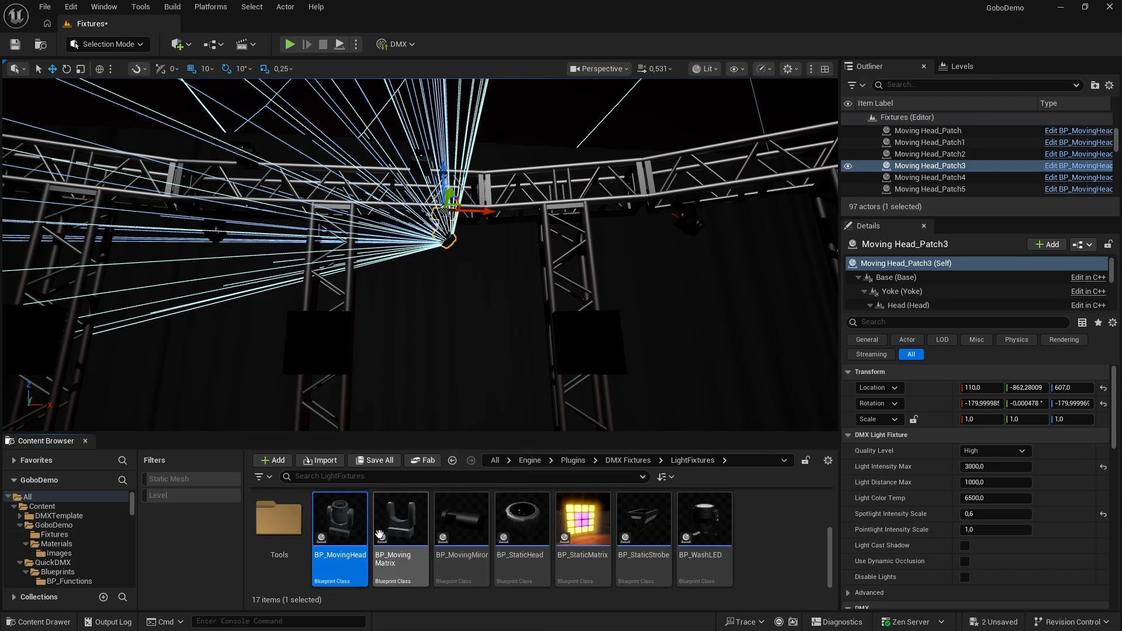
mouse_move(350, 532)
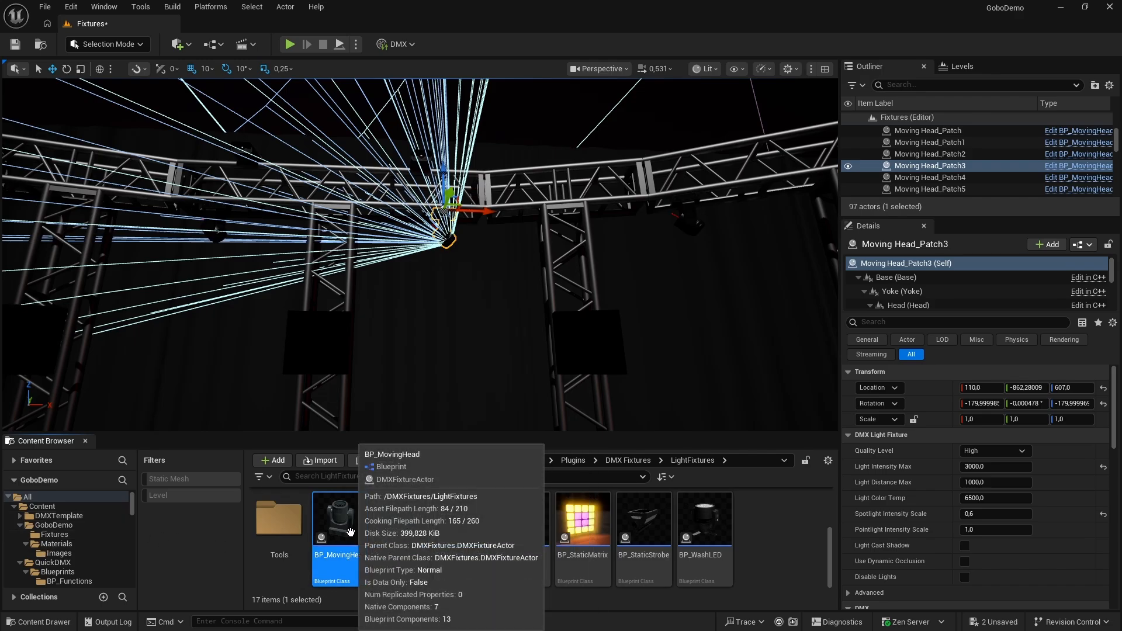
left_click_drag(350, 533, 72, 537)
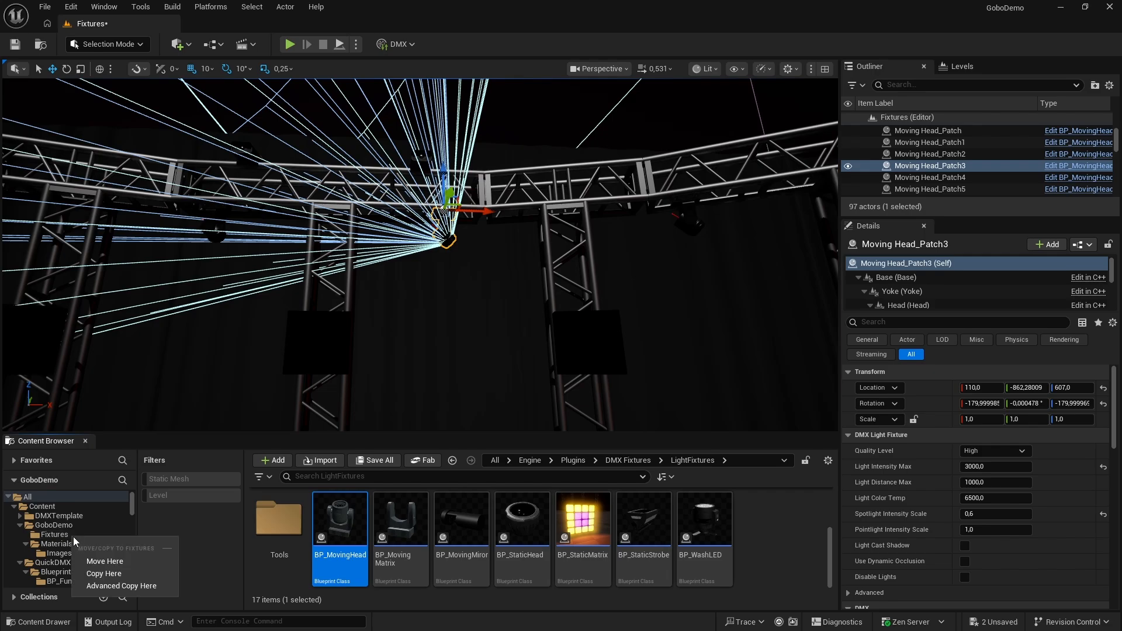
left_click(137, 574)
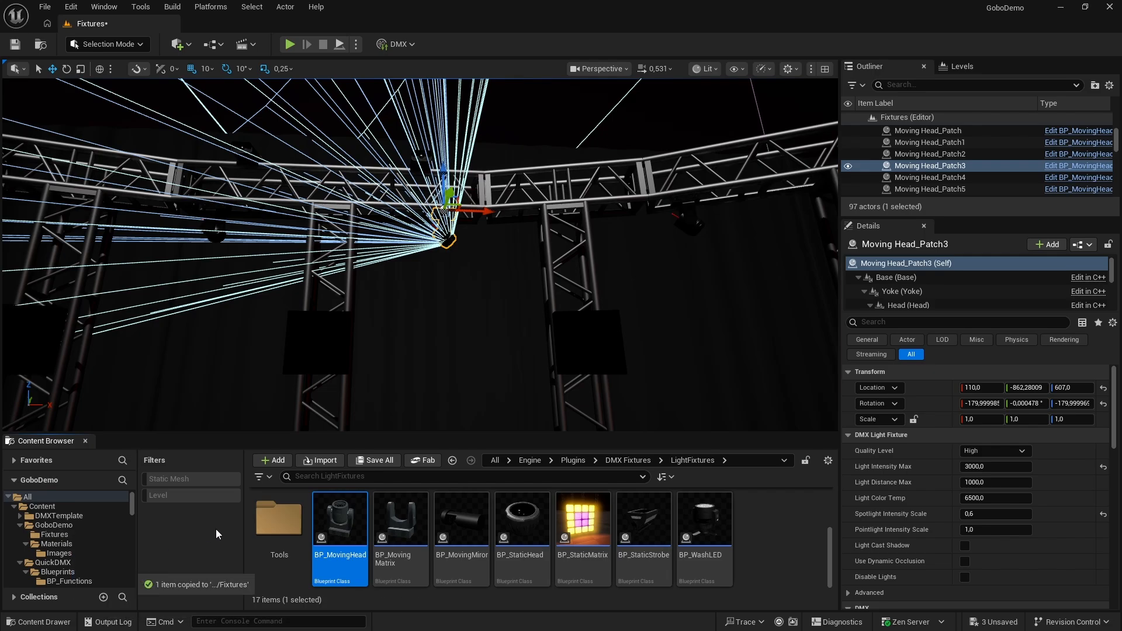
Place the copied BP_MovingHead on the stage beside the spotlight, turned 180° to point down and raised to a Z location of 160
key("s")
right_click_drag(391, 383, 391, 430)
key("w")
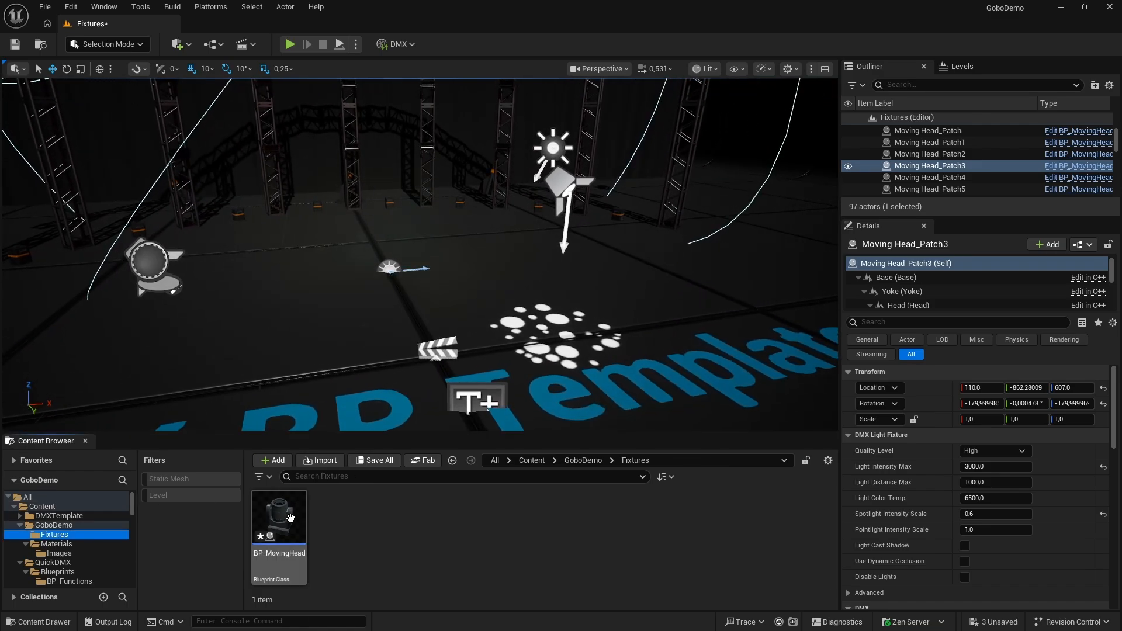
left_click_drag(285, 518, 350, 346)
key("w")
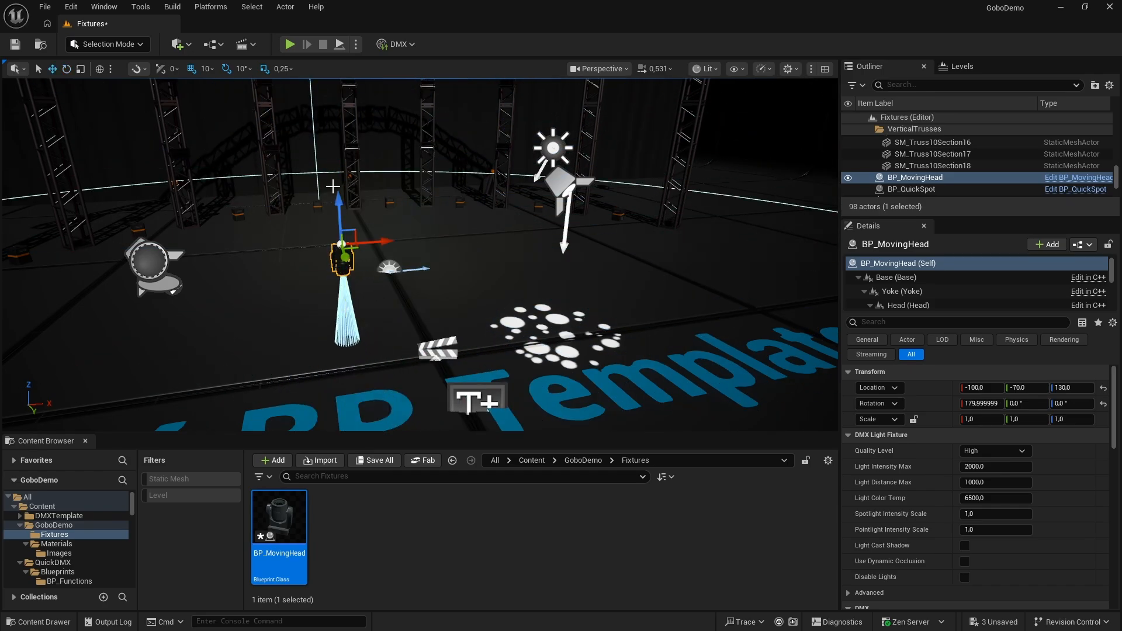
left_click_drag(339, 201, 339, 175)
Create a folder named DMX inside the GoboDemo content folder and open it
left_click(583, 460)
right_click(434, 519)
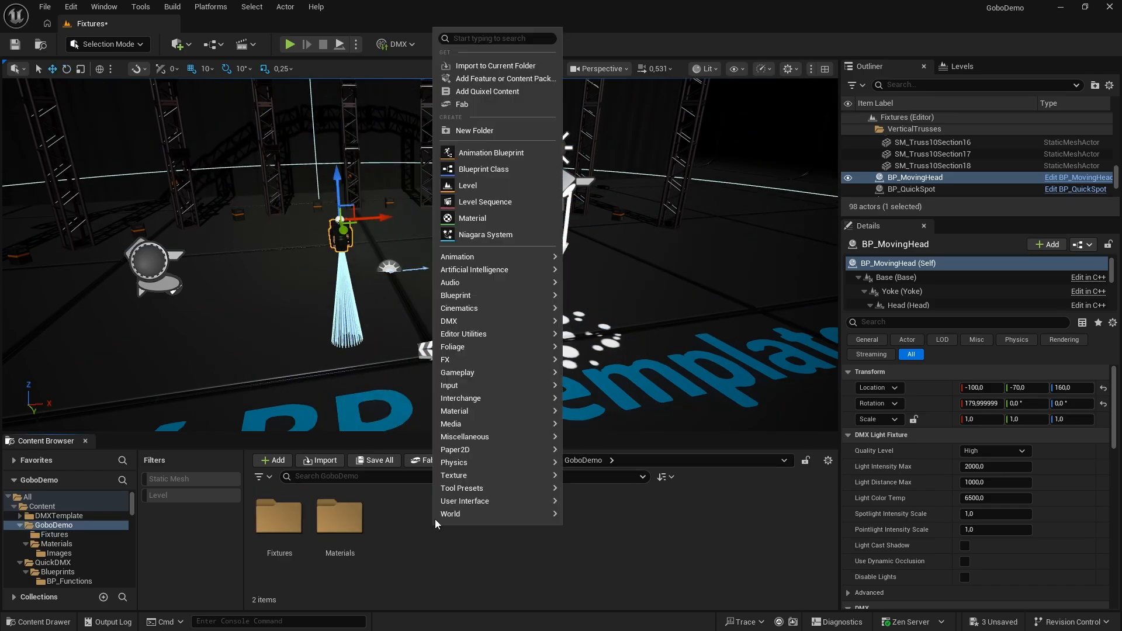
left_click(461, 130)
type("D")
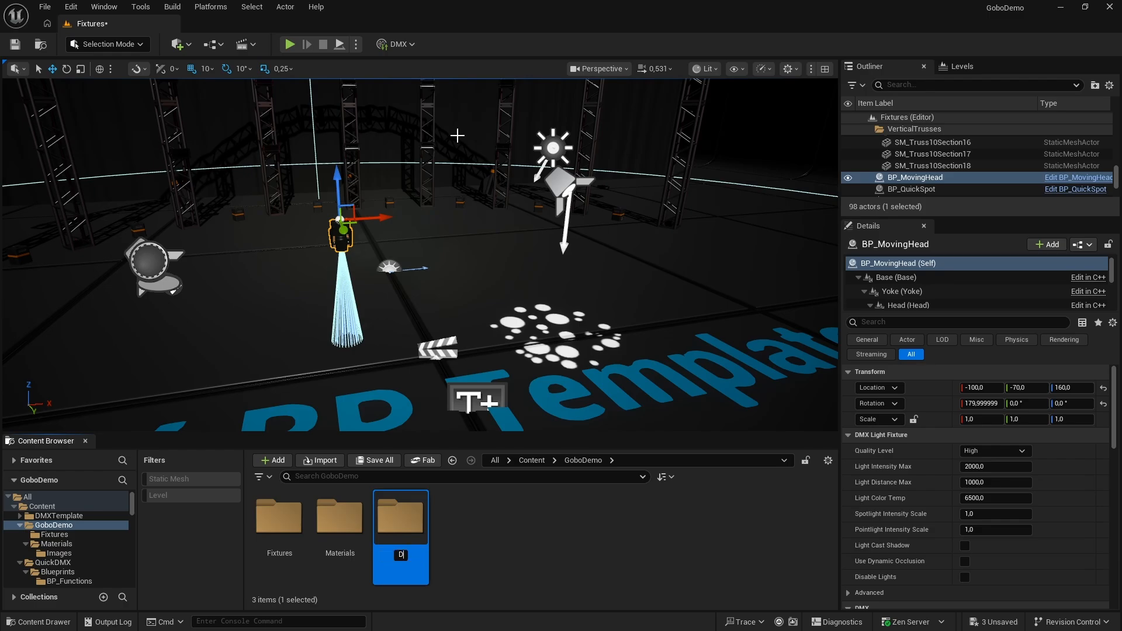
type("MX")
key("Return")
double_click(285, 522)
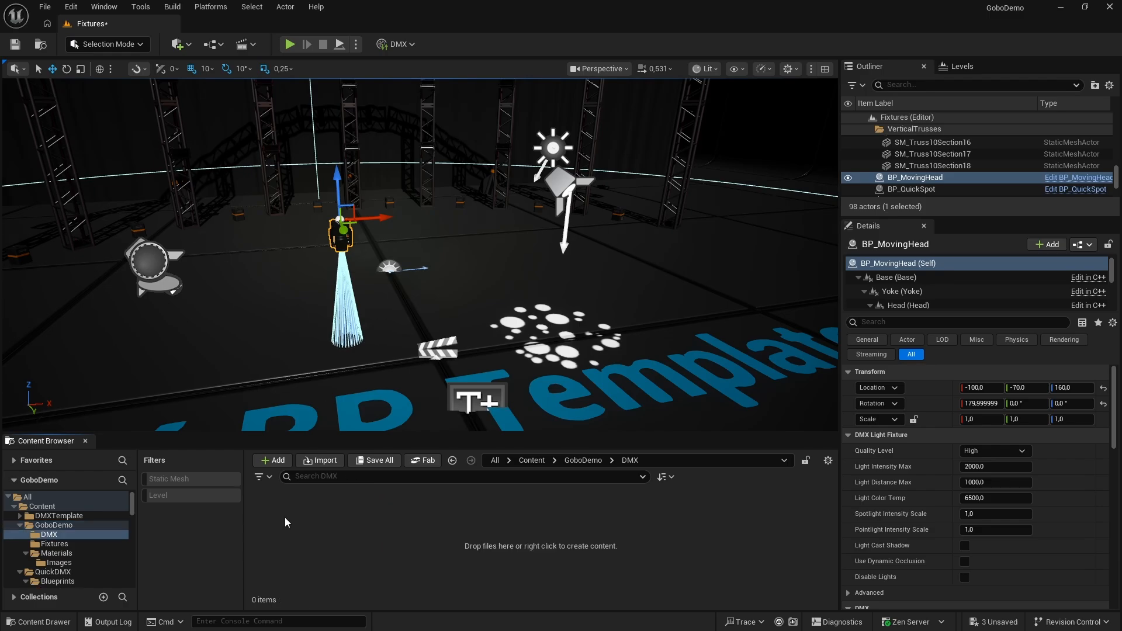
right_click(339, 531)
mouse_move(365, 326)
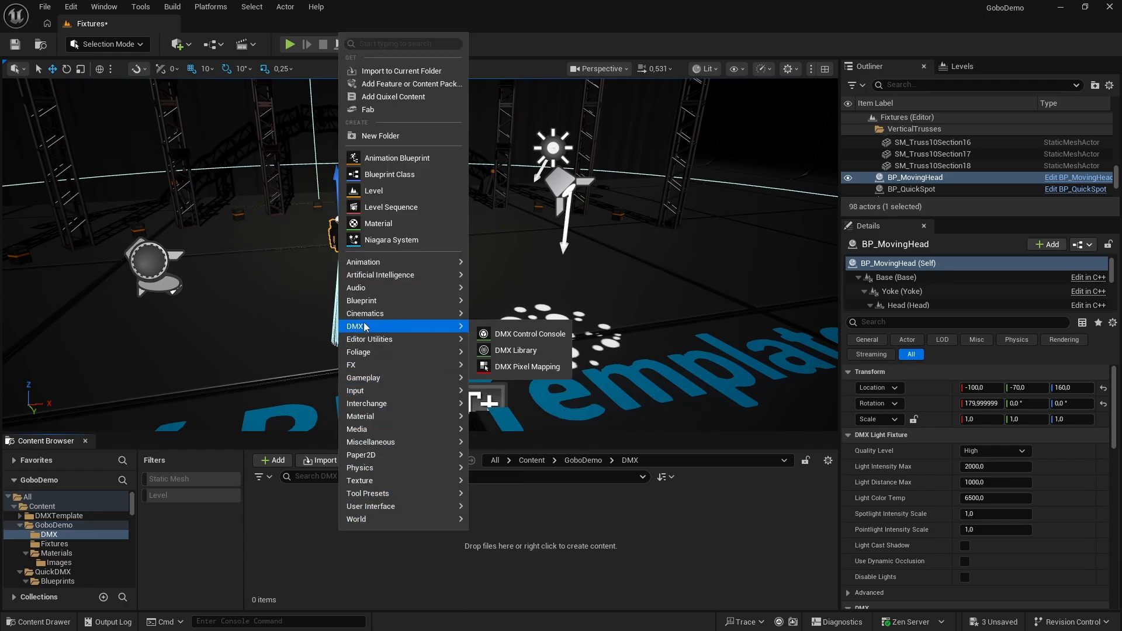
left_click(515, 349)
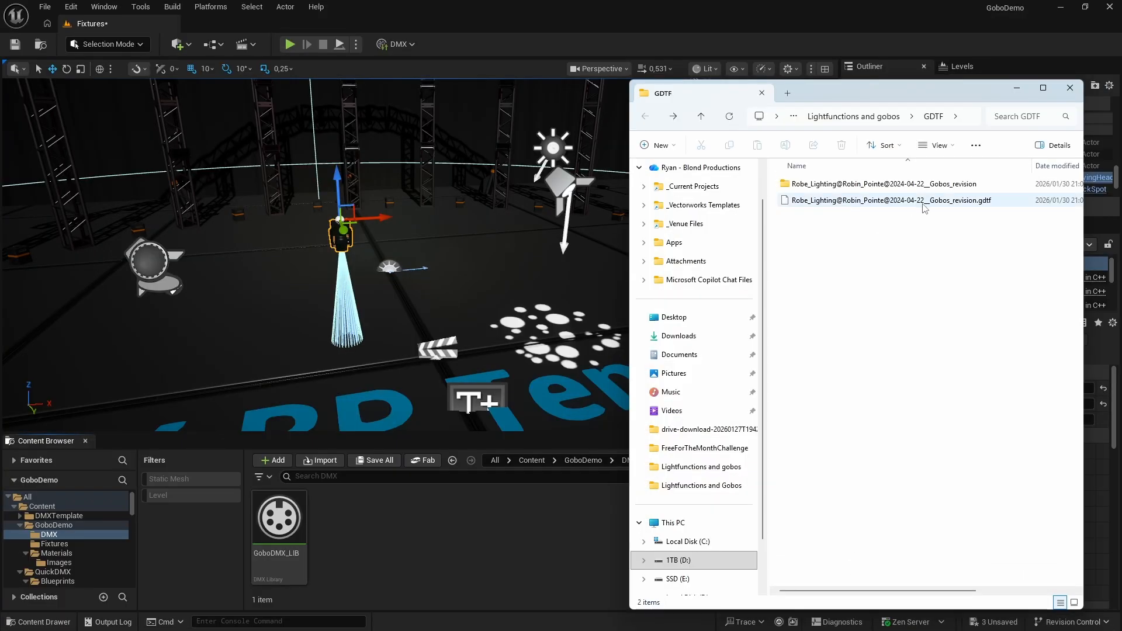
left_click(986, 205)
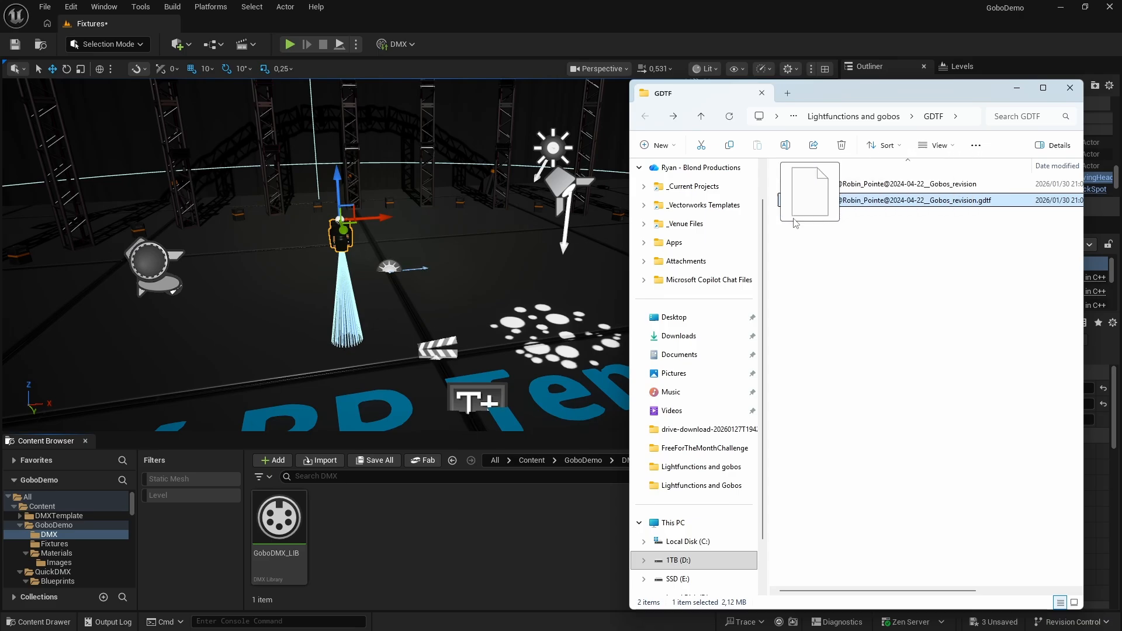
left_click_drag(481, 510, 462, 534)
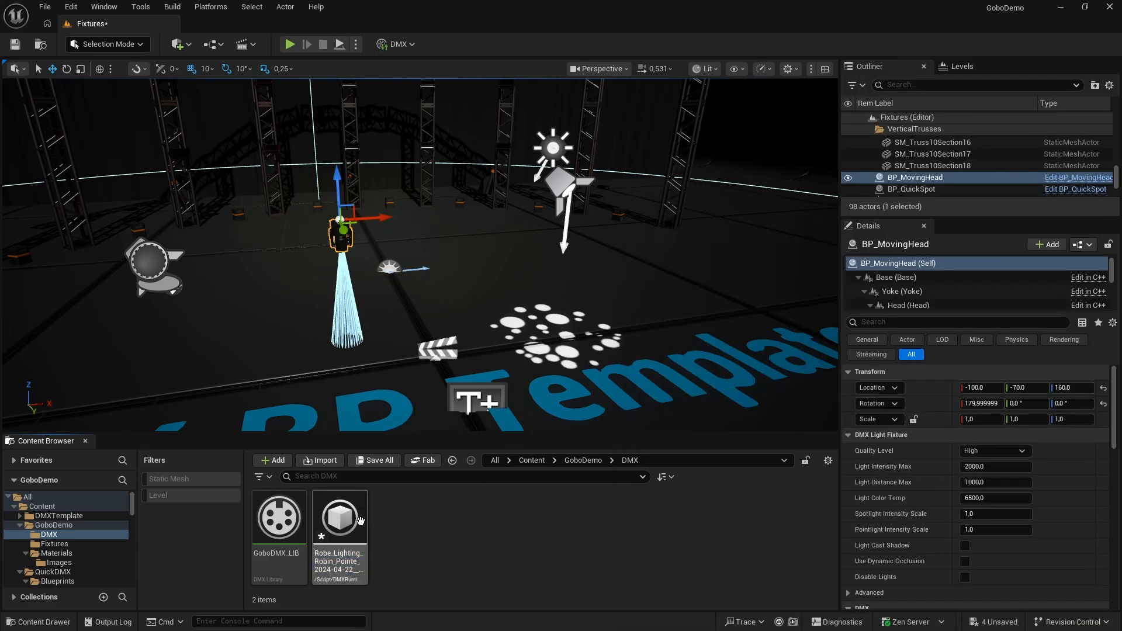
Open GoboDMX_LIB and add a new fixture type that uses the imported Robe Robin Pointe GDTF as its GDTF source
double_click(278, 517)
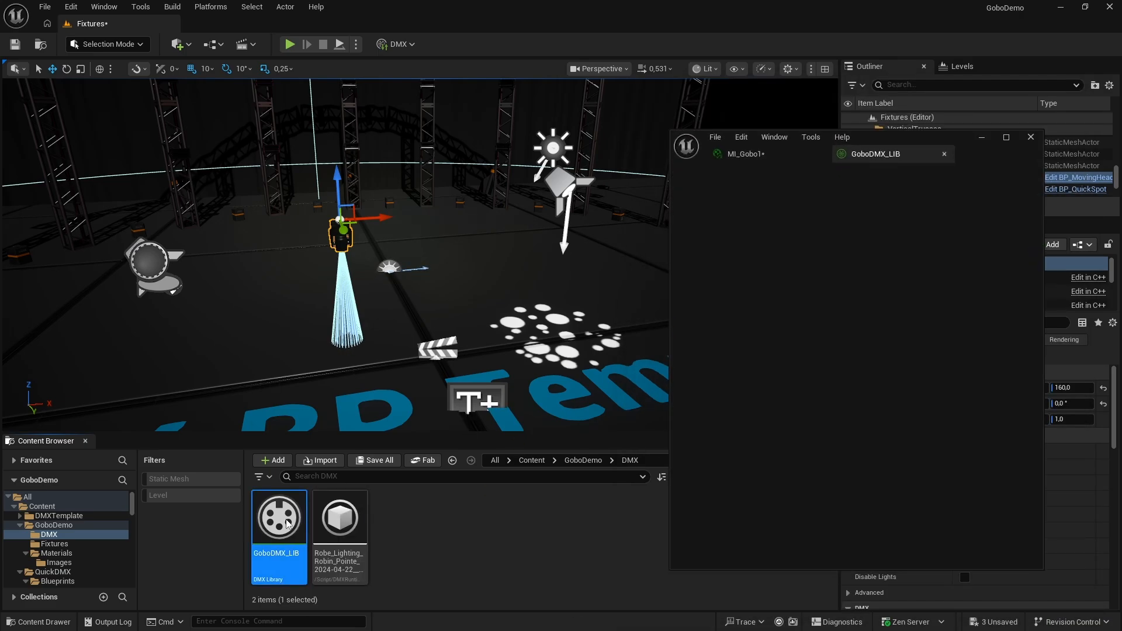
left_click(1006, 137)
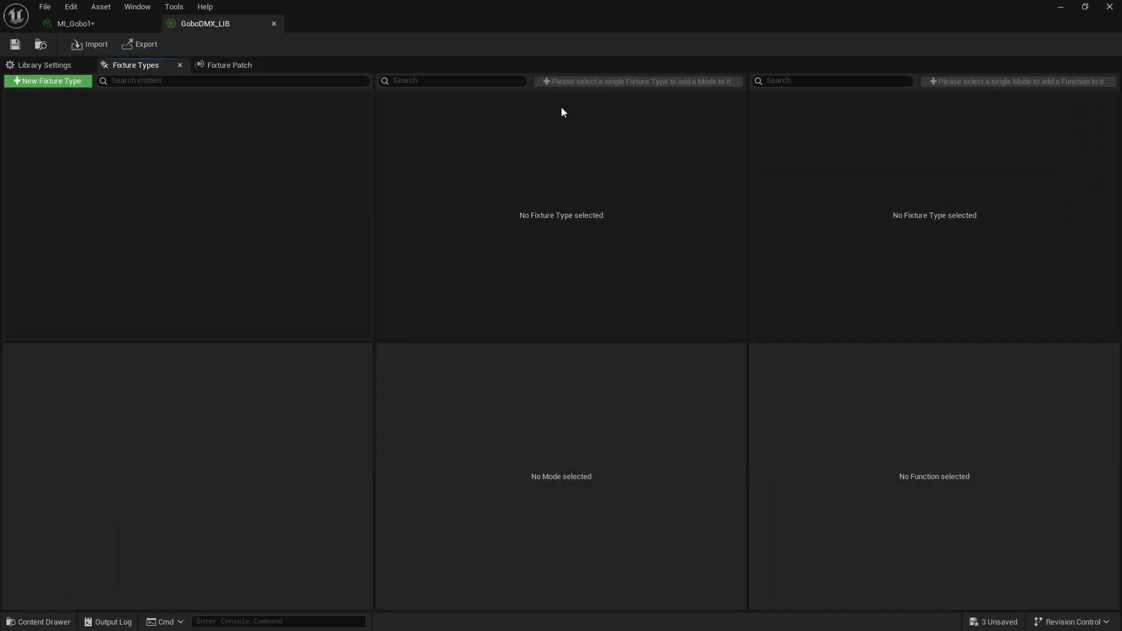
left_click(64, 82)
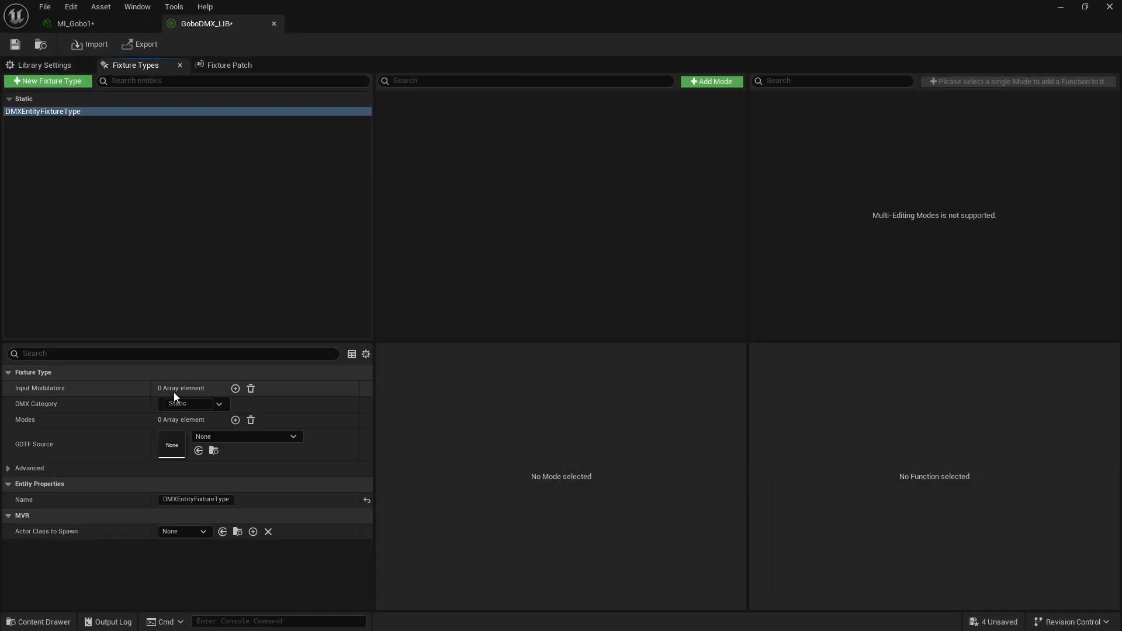
left_click(219, 435)
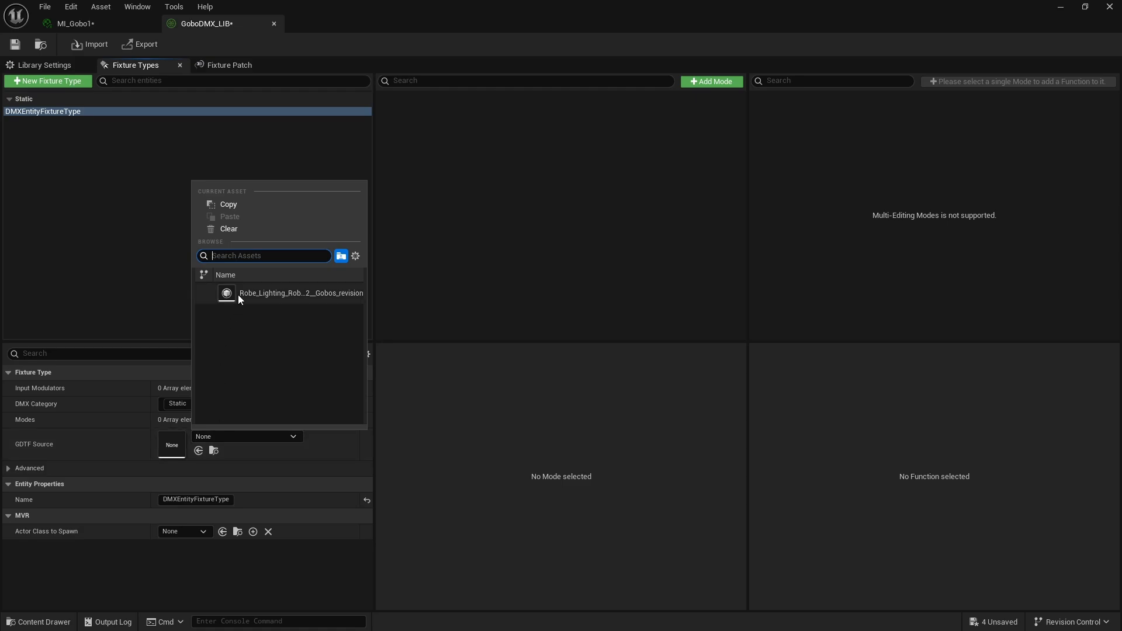
left_click(266, 299)
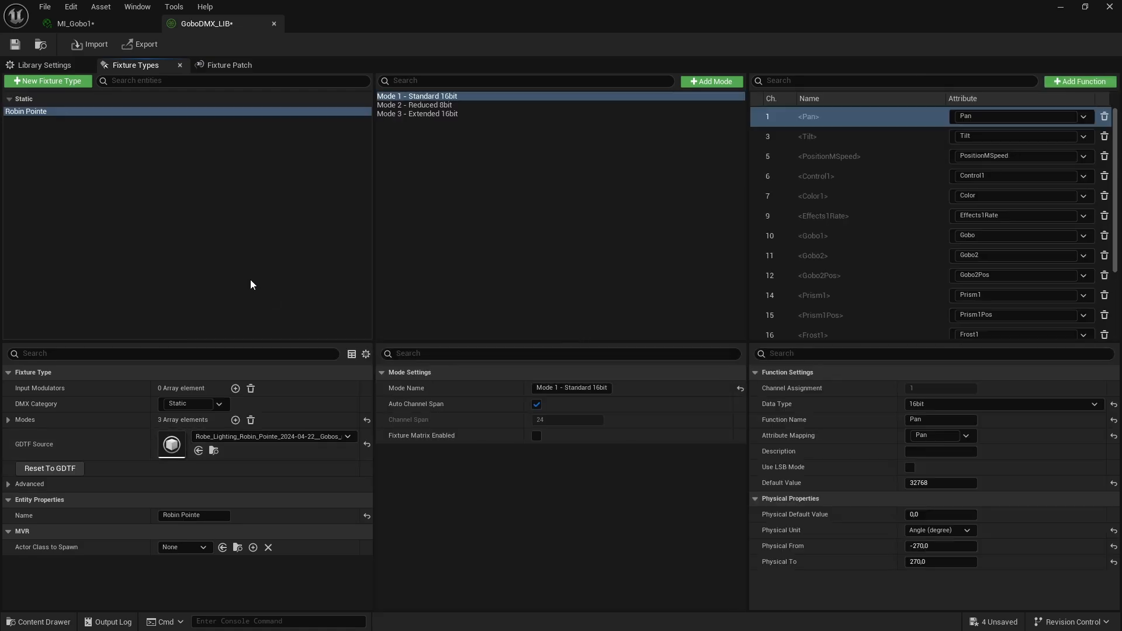
Patch one Robin Pointe in Mode 1 - Standard 16bit at universe channel 1.1 and close the DMX library
left_click(222, 66)
left_click(43, 85)
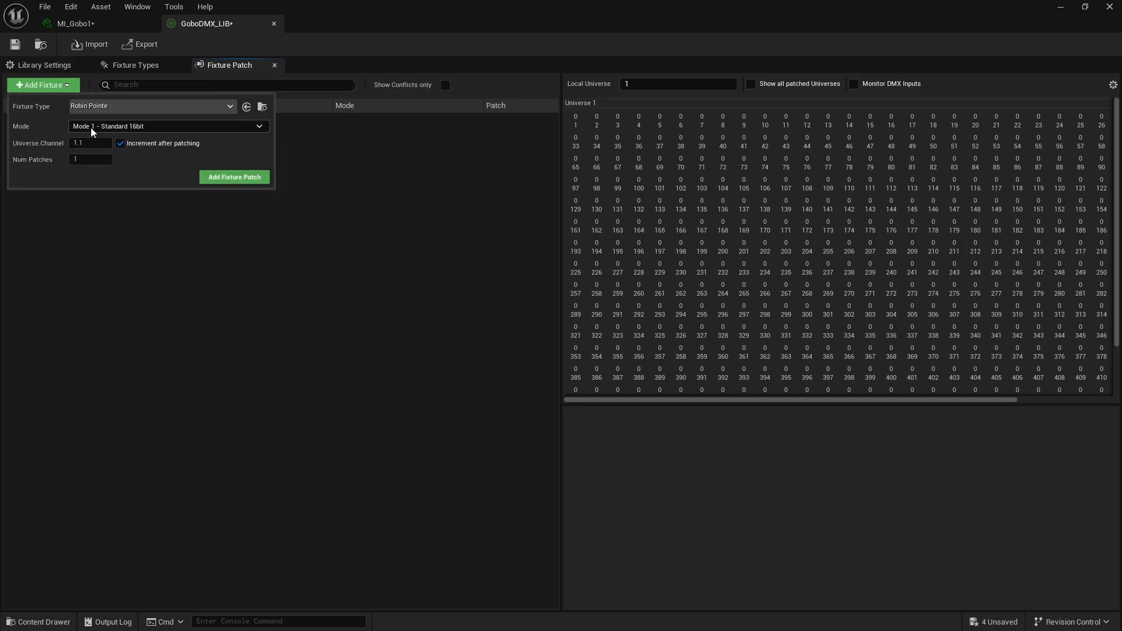
left_click(216, 178)
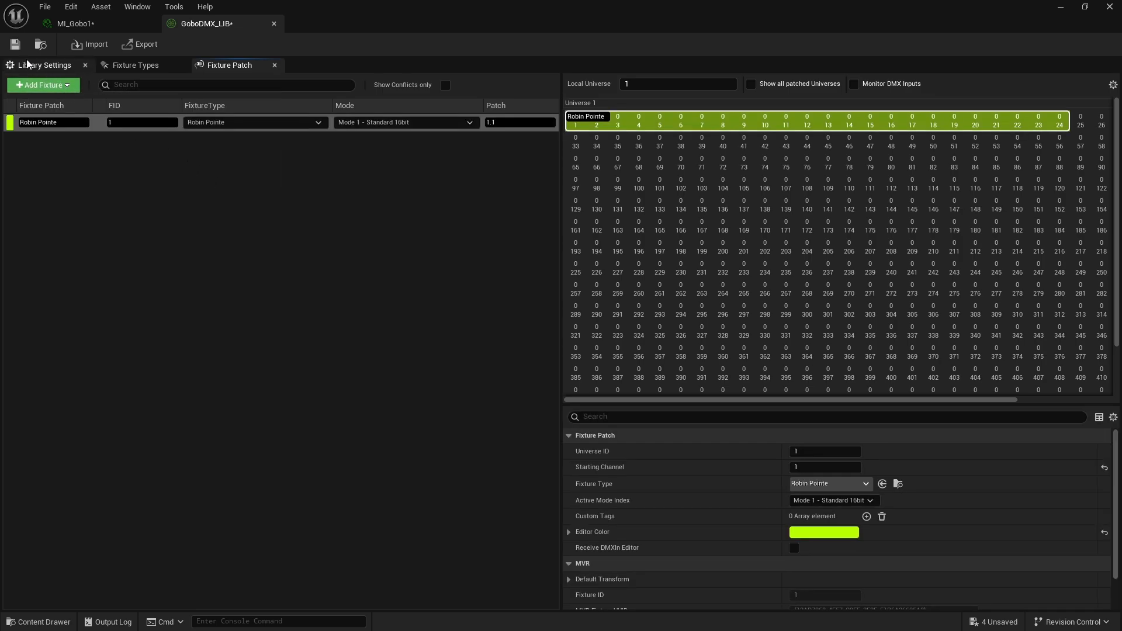
left_click(274, 23)
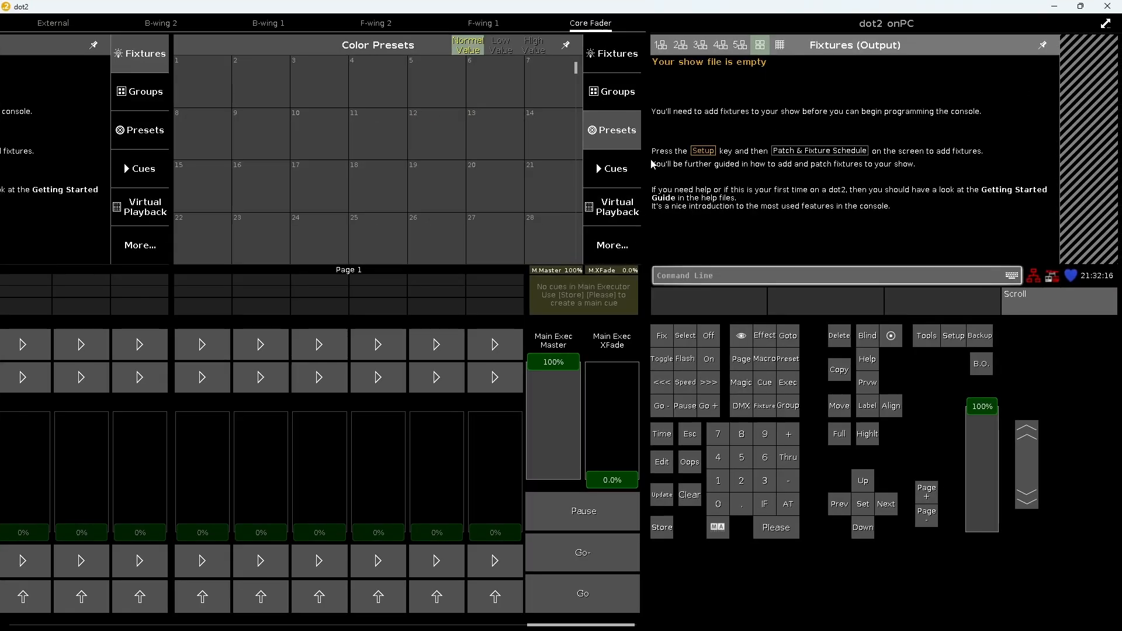
Switch to dot2 onPC and add one Robin Pointe Mode 1 fixture with ID 1, patched at 1.1
left_click(953, 336)
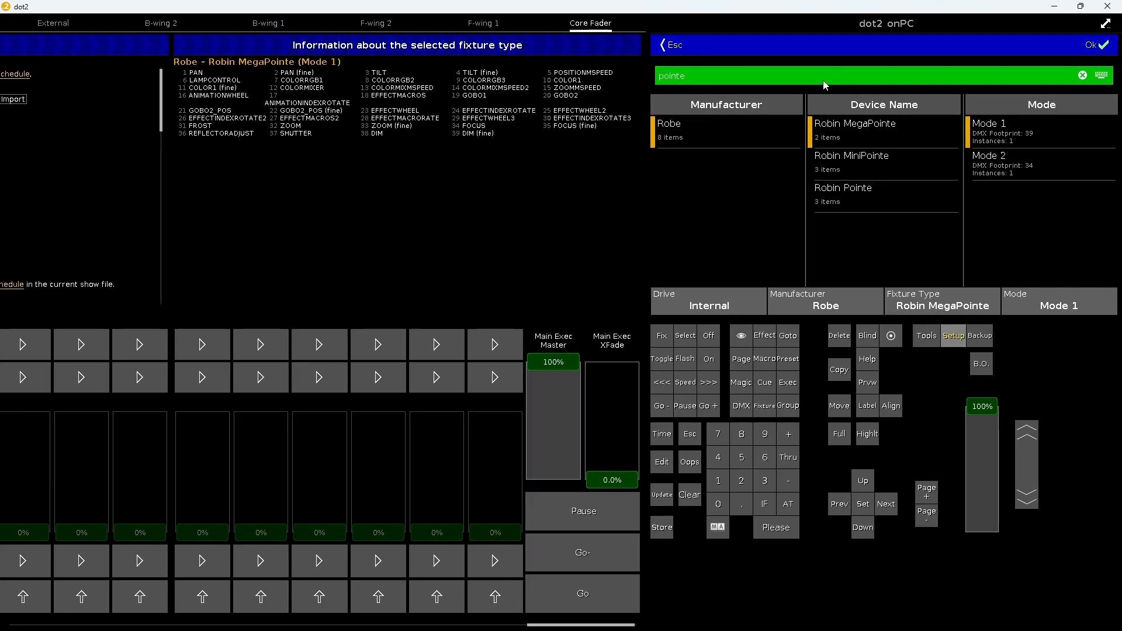
left_click(724, 129)
left_click(859, 194)
left_click(1014, 131)
left_click(1096, 45)
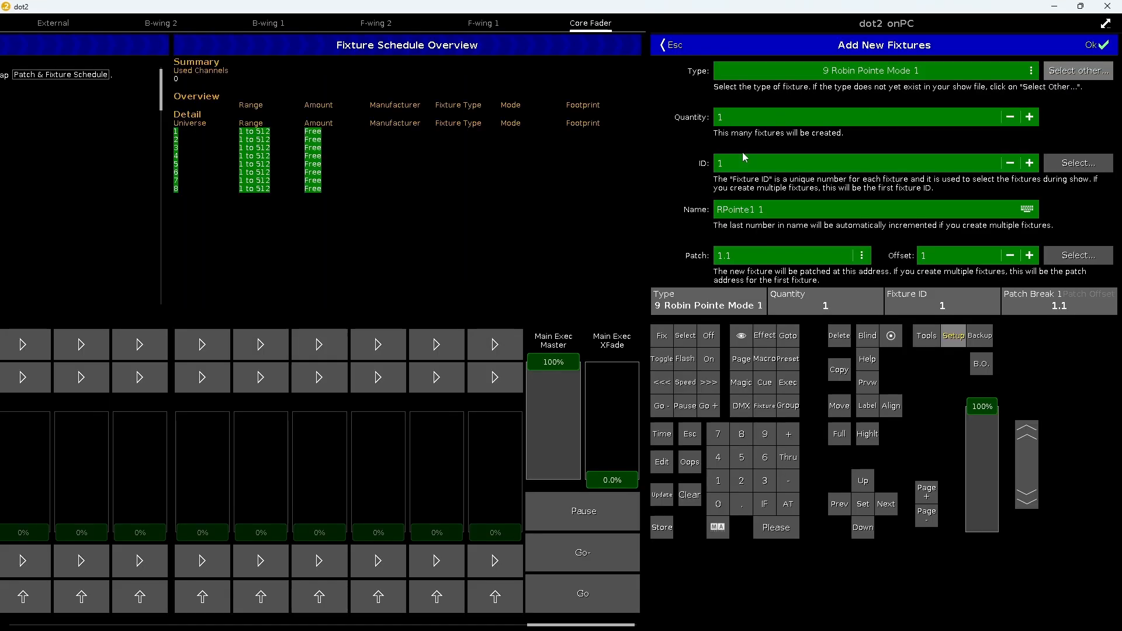
left_click(1096, 45)
left_click(1092, 50)
left_click(922, 192)
Select fixture 1, bring its dimmer to full and apply the Tilt Sinus position effect to it
left_click(681, 106)
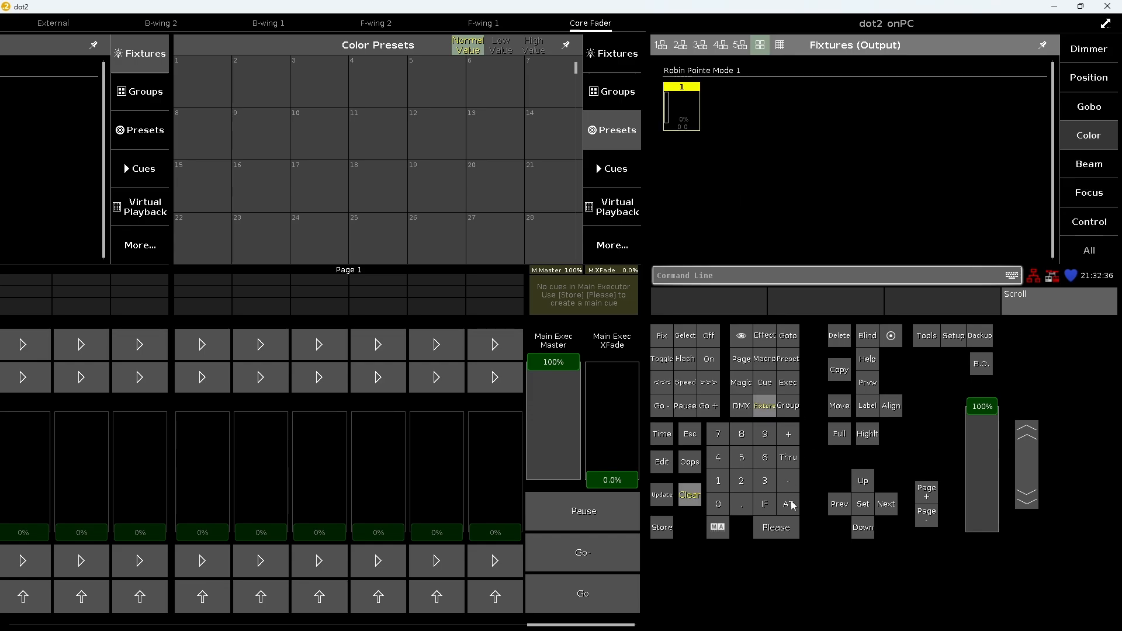
double_click(790, 502)
left_click(1098, 74)
left_click(765, 335)
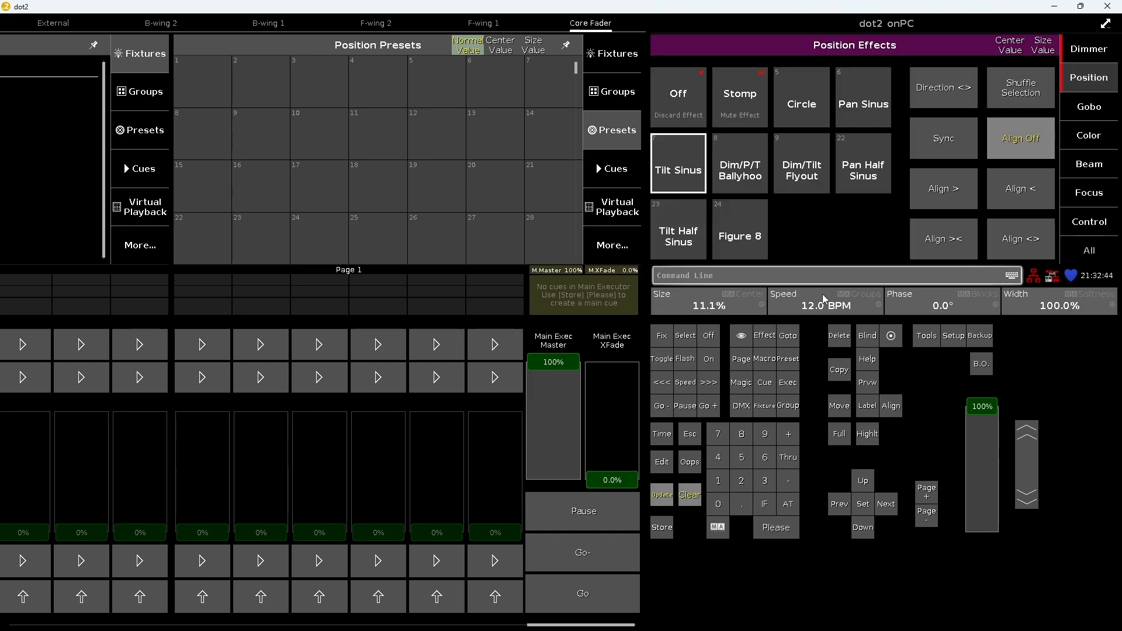
Store the tilt effect look as a cue on the last executor of page 1 and name it Test
left_click(662, 527)
left_click(495, 560)
type("Test")
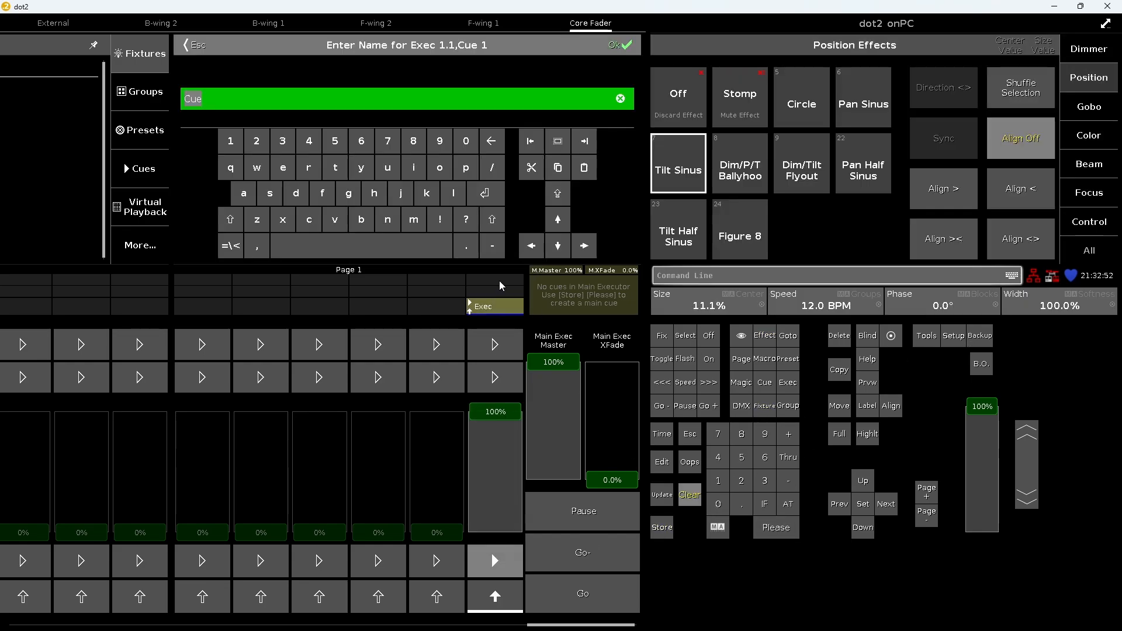
key("Return")
Set the console's network interface to Loopback Pseudo-Interface 1 and close the setup
left_click(953, 336)
left_click(1016, 94)
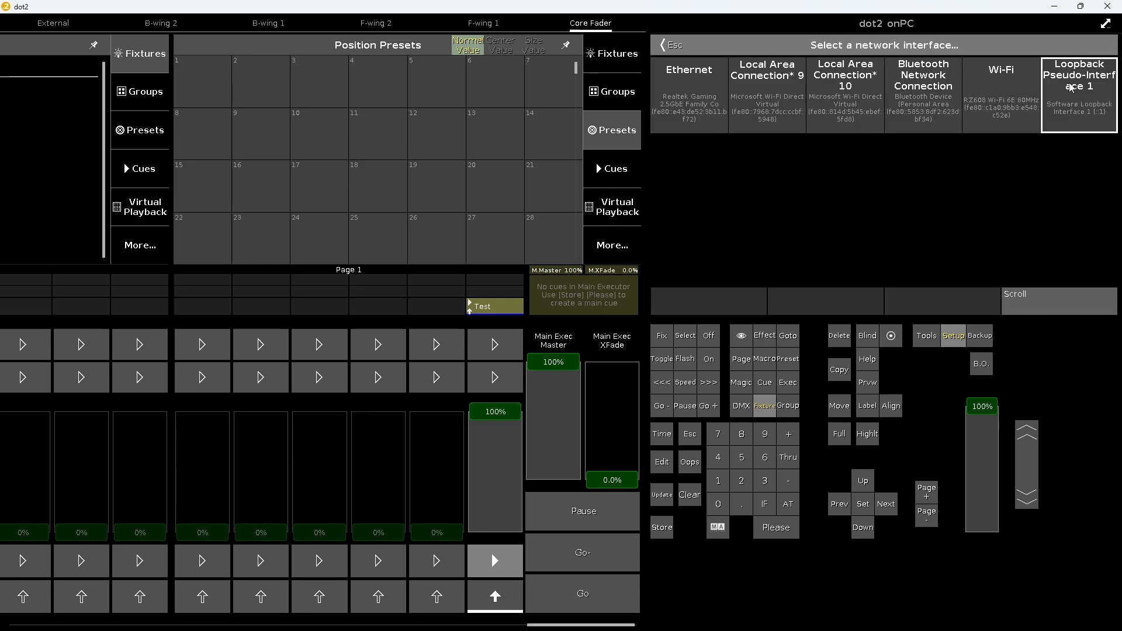
left_click(1069, 85)
left_click(1039, 192)
left_click(676, 47)
left_click(675, 47)
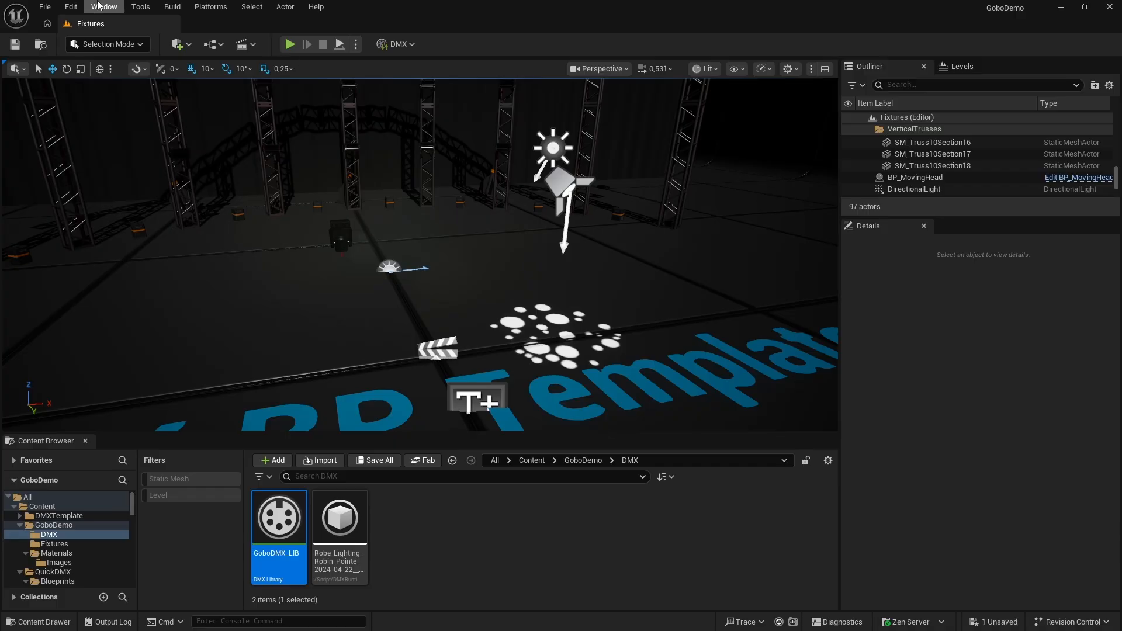
Switch to Unreal Editor and add a DMX input port in Project Settings using sACN and network interface card IP 127.0.0.1
left_click(399, 43)
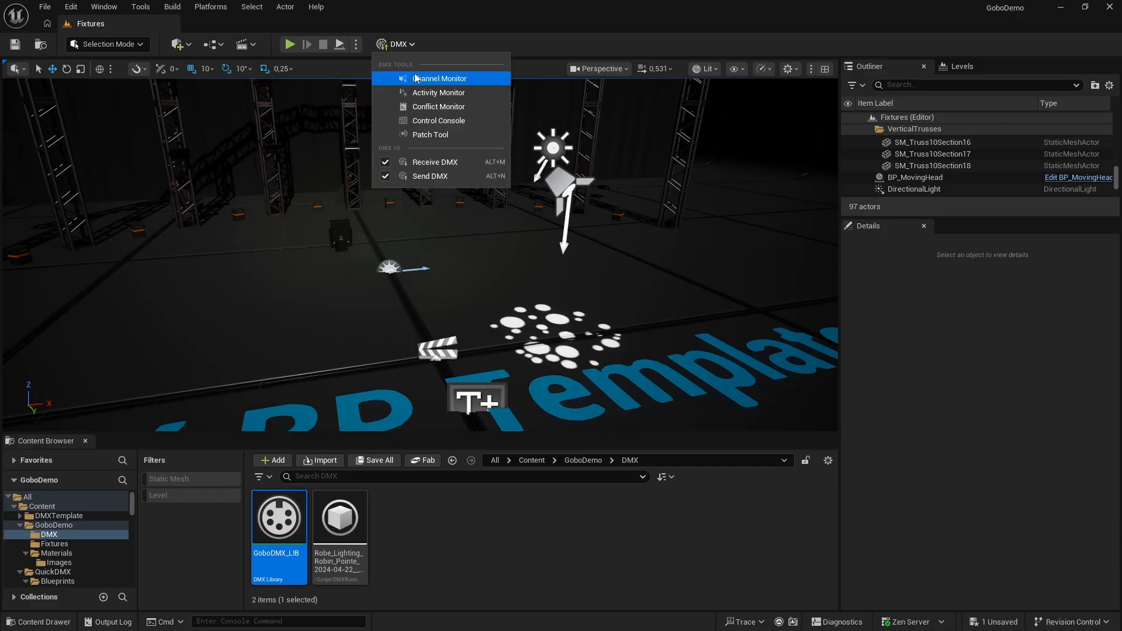
left_click(426, 89)
left_click(70, 7)
left_click(115, 188)
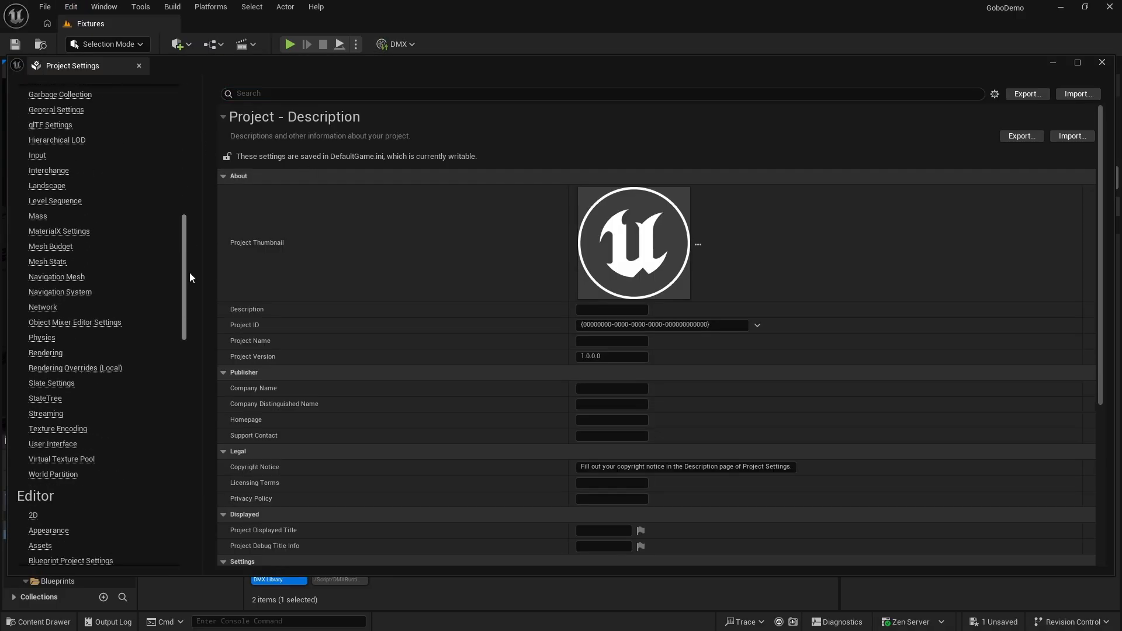
left_click_drag(187, 276, 188, 462)
left_click(37, 274)
left_click(657, 208)
left_click(616, 256)
left_click(606, 277)
left_click(628, 288)
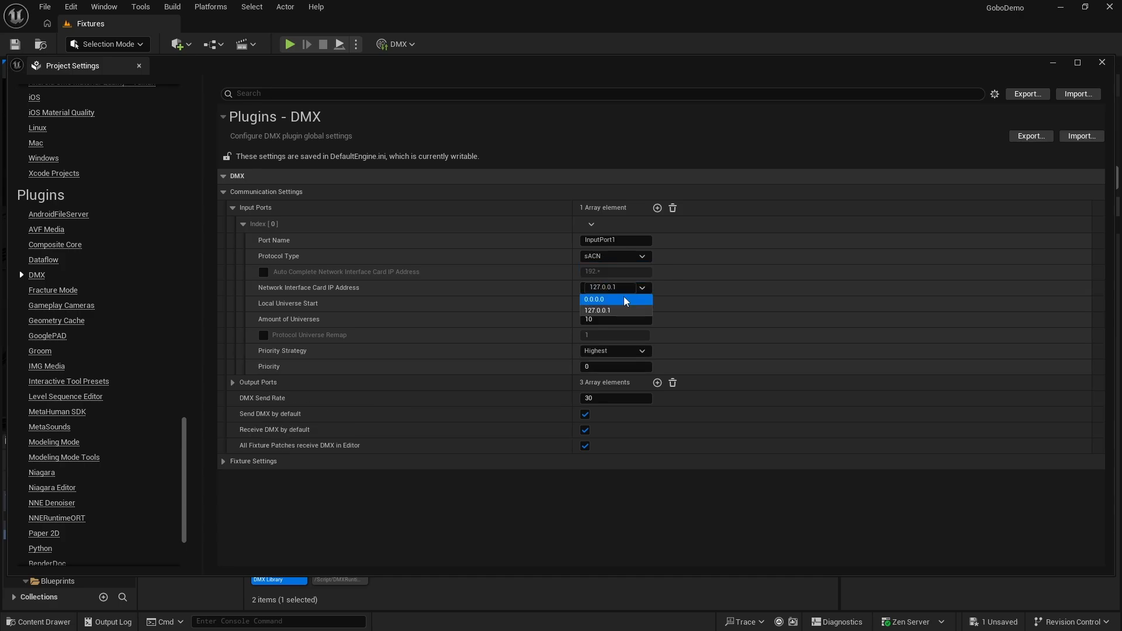
left_click(1102, 62)
Check the incoming DMX data in the Activity Monitor
left_click(398, 43)
left_click(427, 89)
left_click(659, 136)
Select the BP_MovingHead actor and assign it the Robin Pointe patch from the DMX library with the Patch Tool
left_click(341, 233)
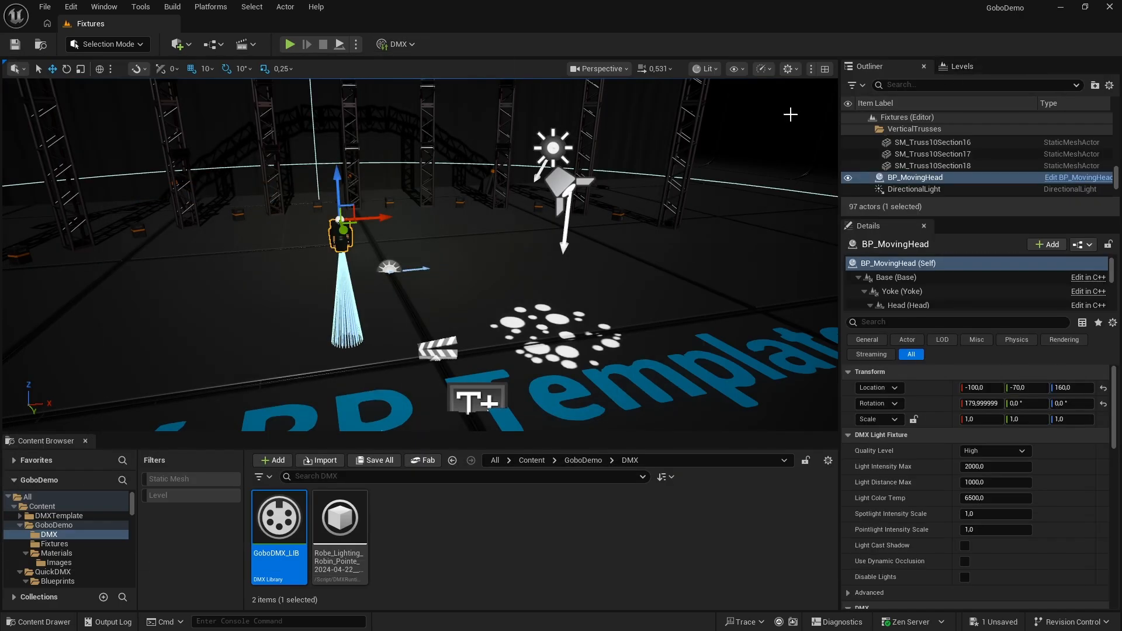
left_click(399, 43)
left_click(426, 134)
left_click(648, 282)
left_click(640, 331)
left_click(632, 326)
left_click(642, 265)
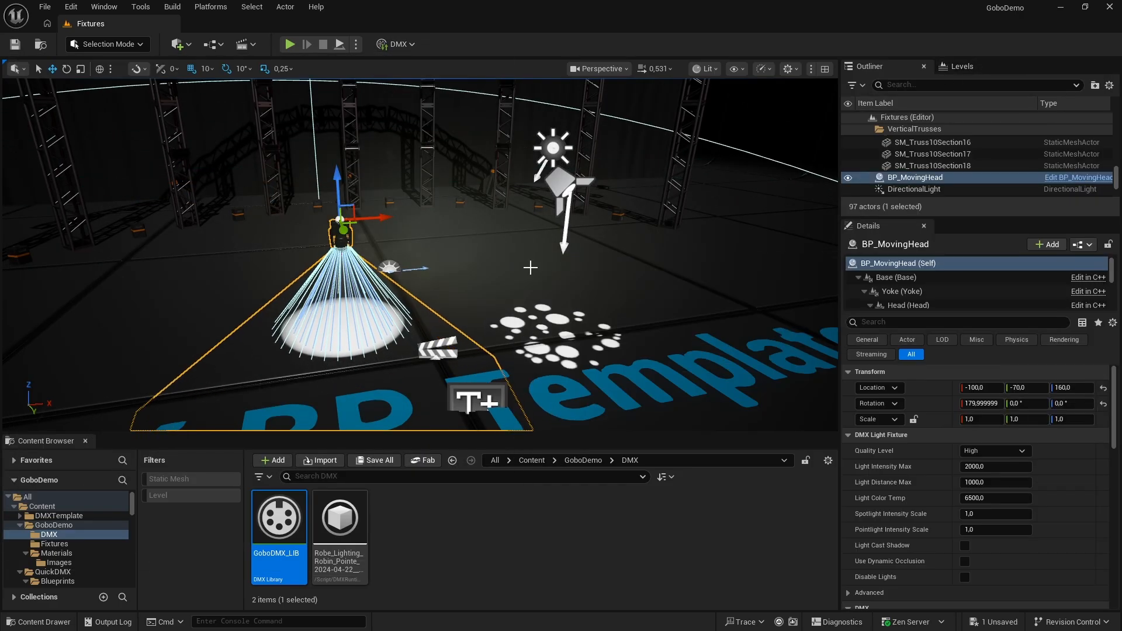
Switch to dot2 onPC and bring the Test executor's fader down to 0%
right_click_drag(530, 265, 618, 250)
left_click(622, 225)
key("alt+Tab")
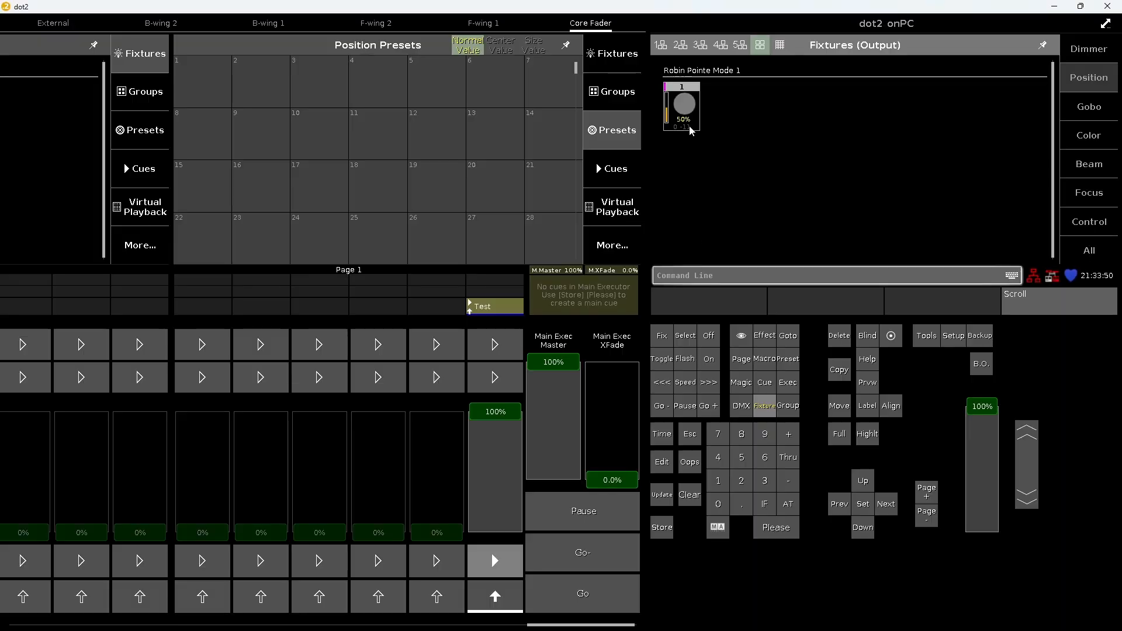
left_click(690, 131)
left_click_drag(496, 411, 496, 530)
Restore the dot2 window over the Unreal viewport and try the fixture at about -27.8° pan and -38.2° tilt
left_click(1081, 7)
left_click_drag(865, 79, 872, 54)
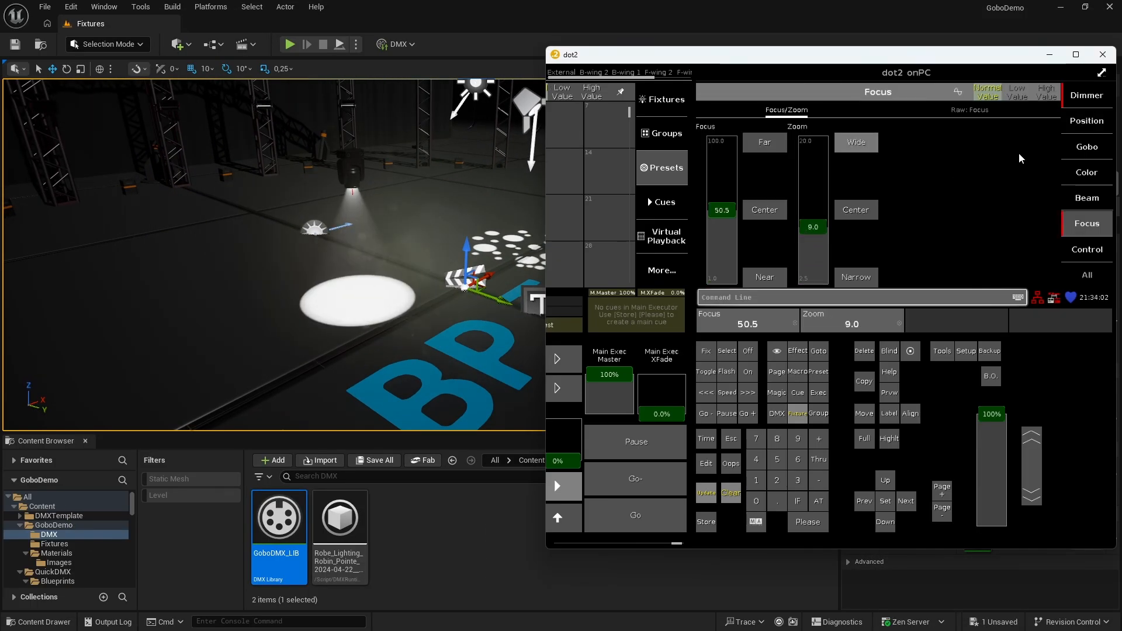
mouse_move(812, 246)
left_mouse_down()
mouse_move(819, 218)
mouse_move(815, 230)
left_mouse_up()
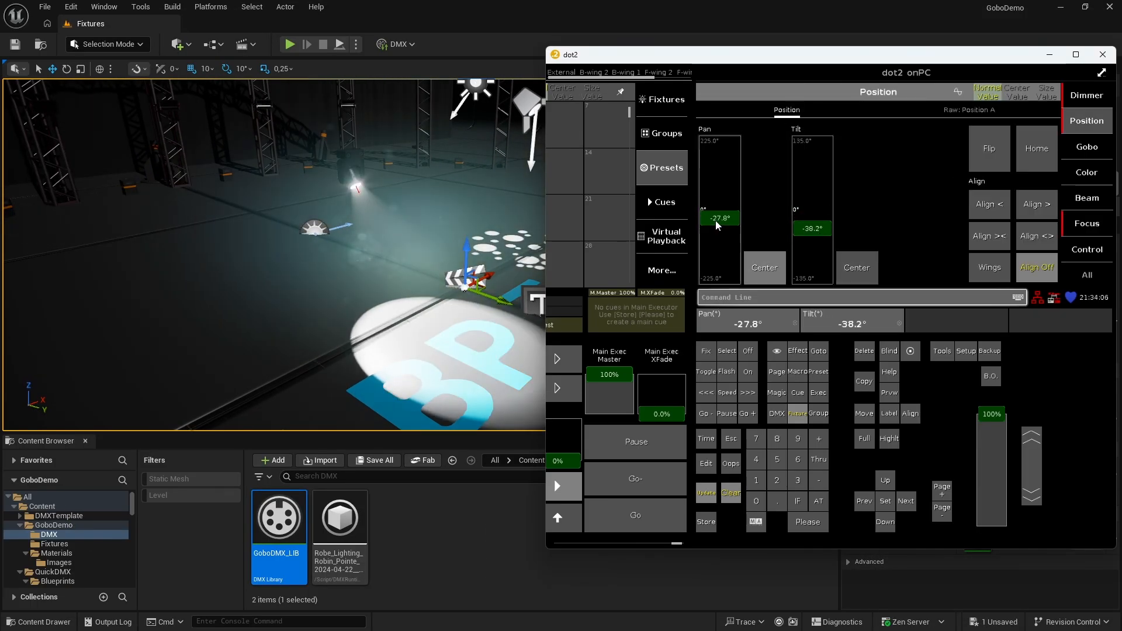
left_click(666, 99)
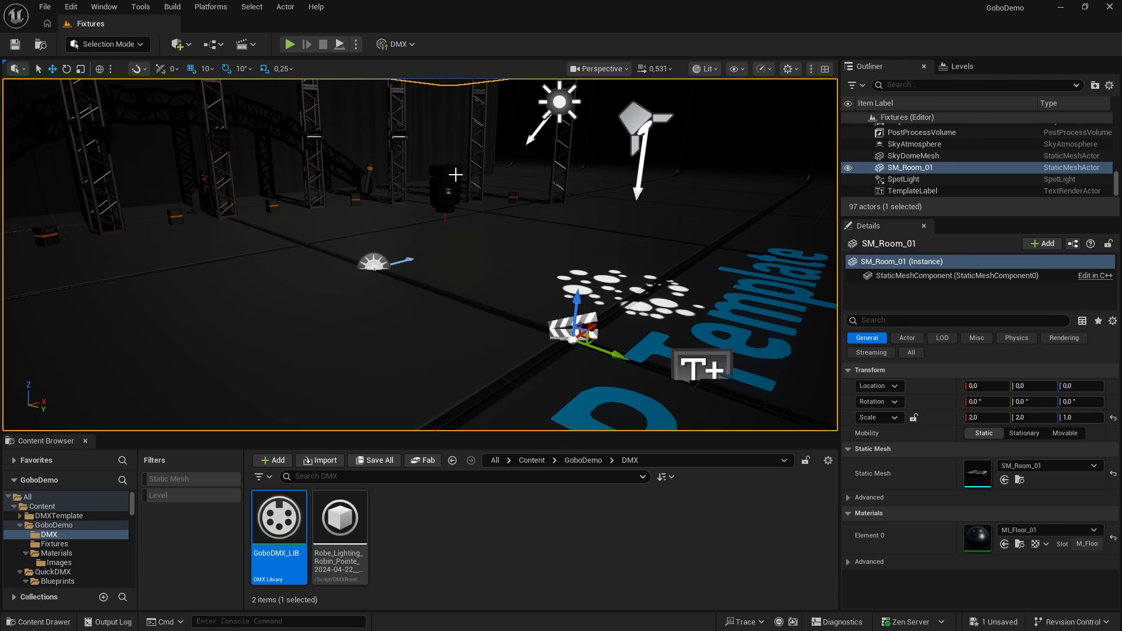
Add a Spot Light component under the Head of the BP_MovingHead actor
left_click(445, 174)
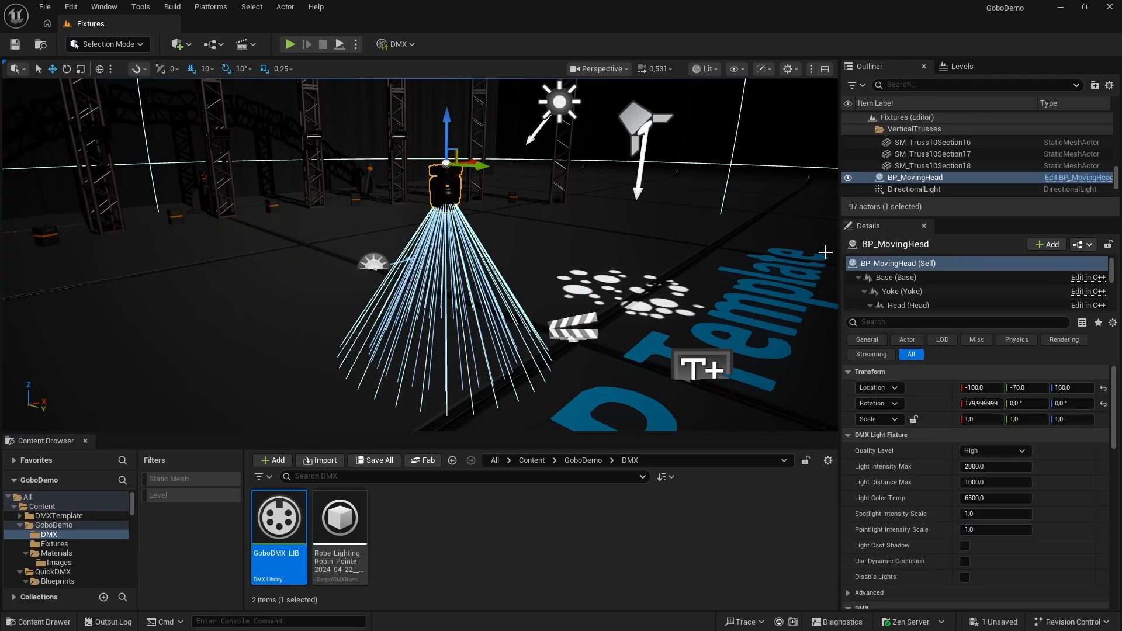
left_click(931, 303)
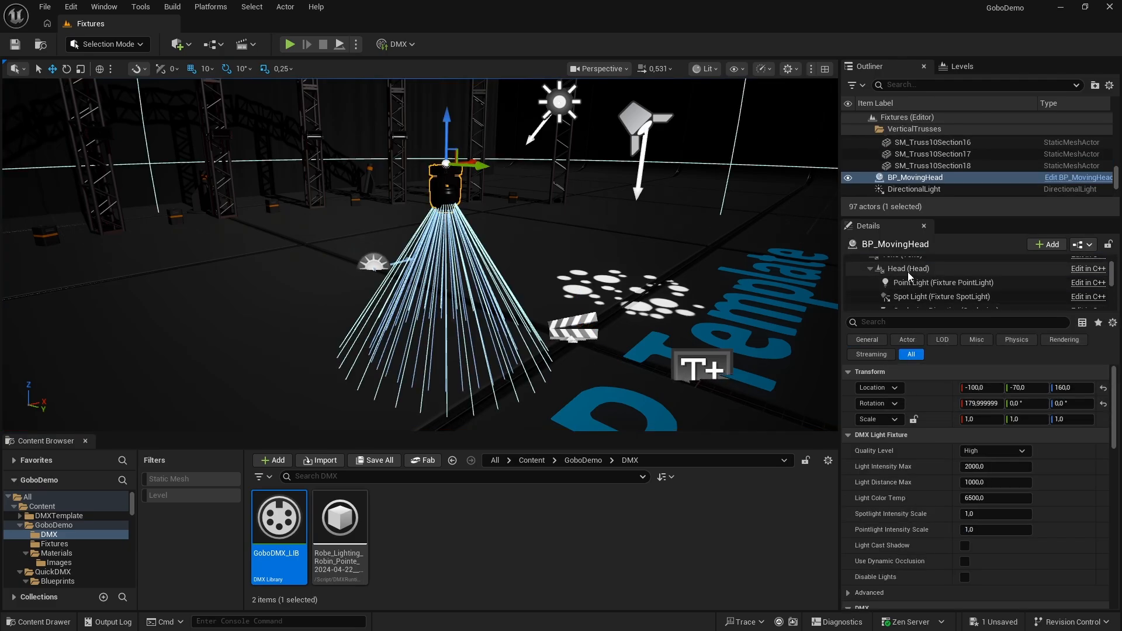
left_click(1041, 252)
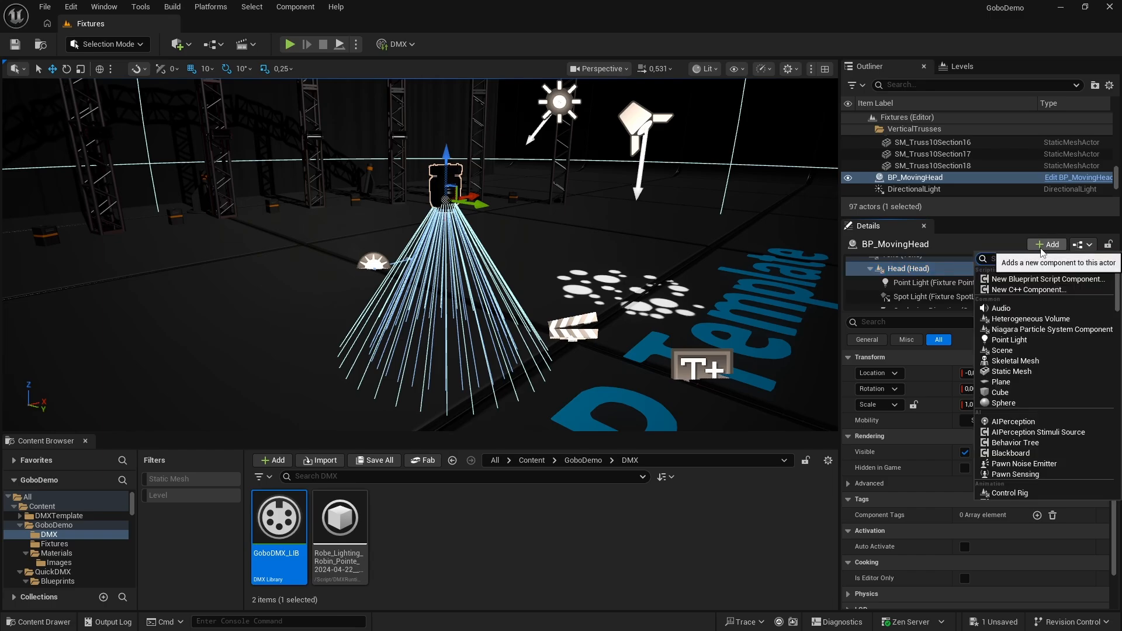
type("spot")
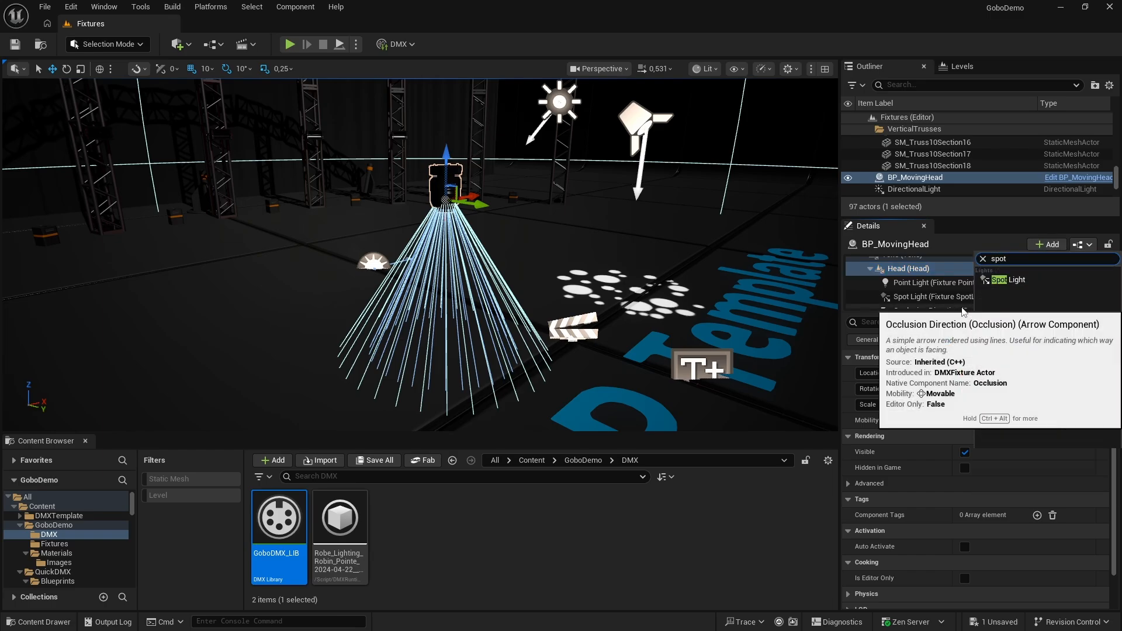
left_click(993, 279)
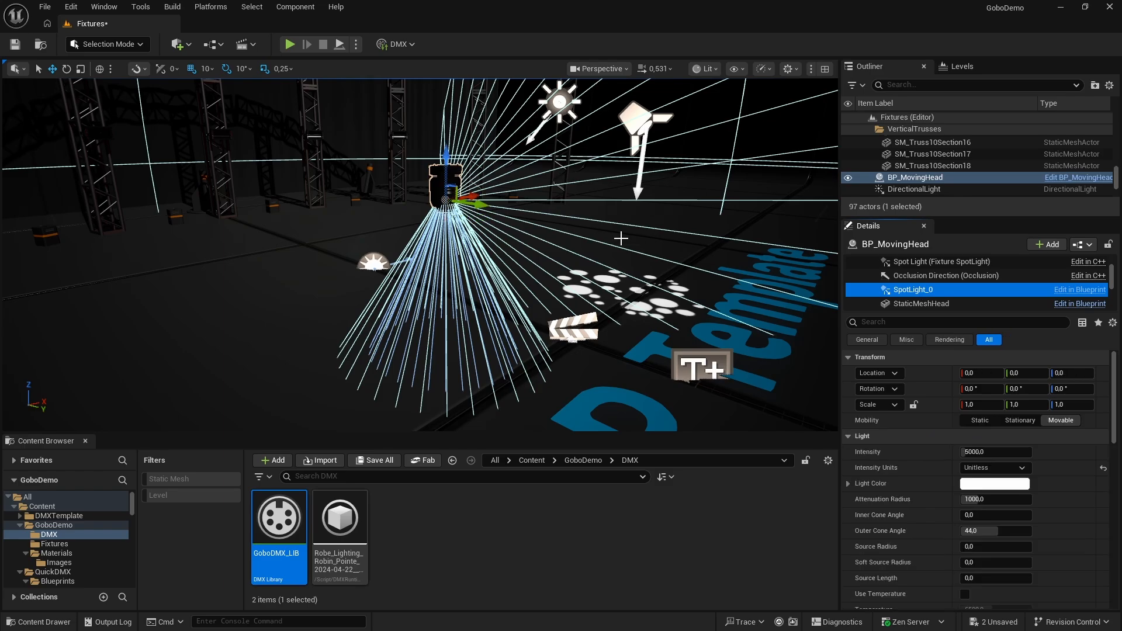
Rotate the new spot light 90° to aim down at the floor and offset it 10 units along Z
scroll(548, 208, "up", 5)
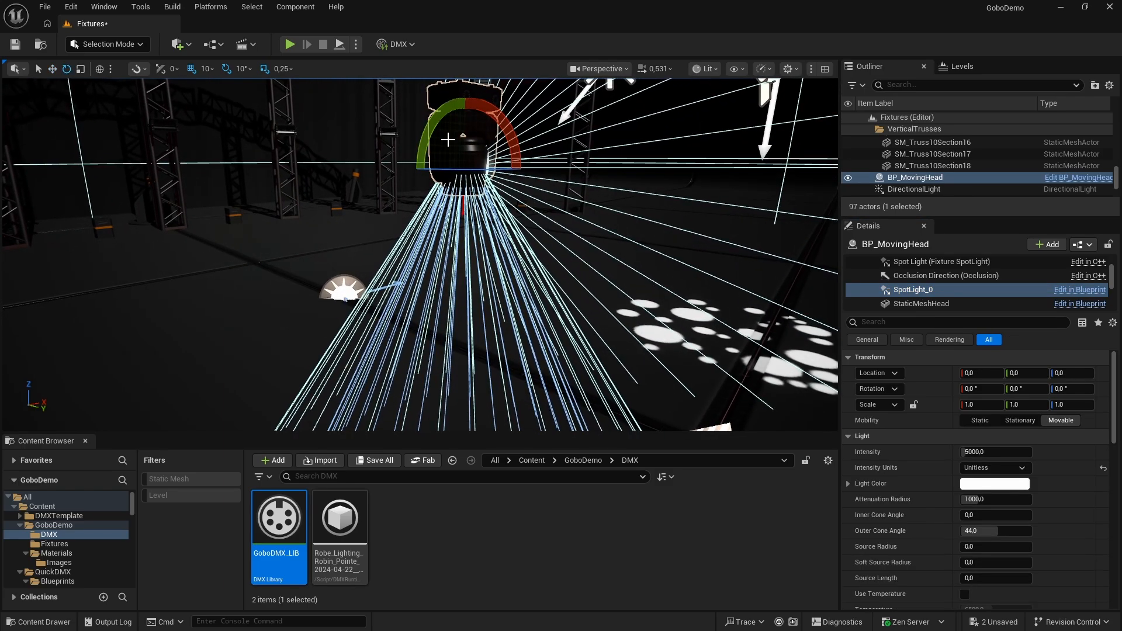
left_click_drag(431, 124, 483, 82)
key("w")
left_click_drag(462, 124, 463, 161)
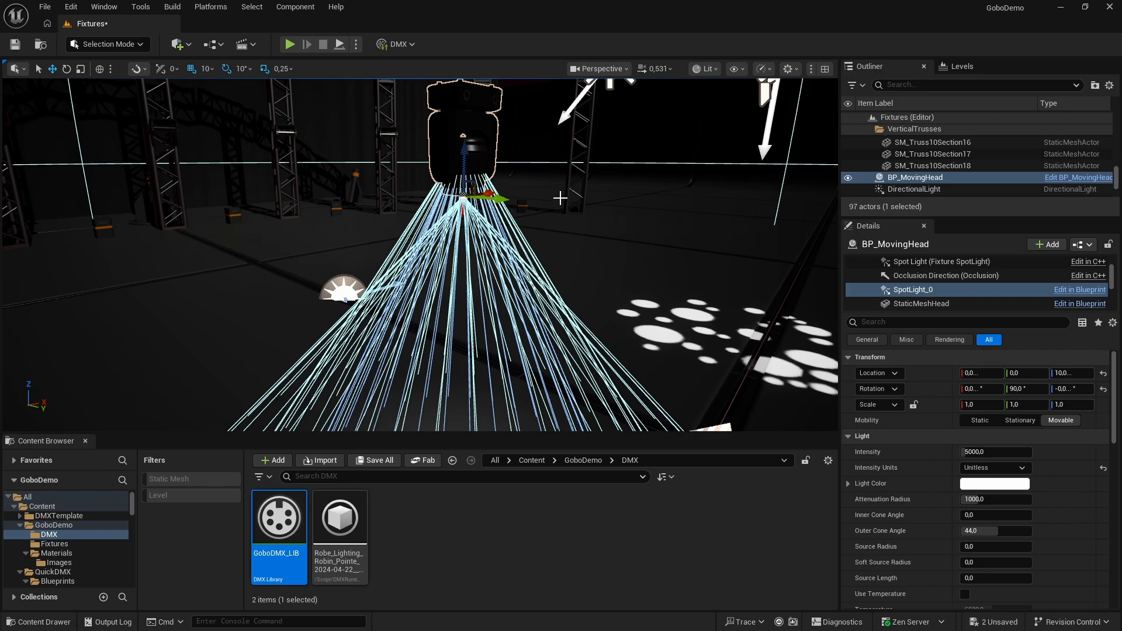
Change the new spot light's intensity units to Lumens and set its intensity to 100 lm
left_click_drag(973, 453, 1012, 453)
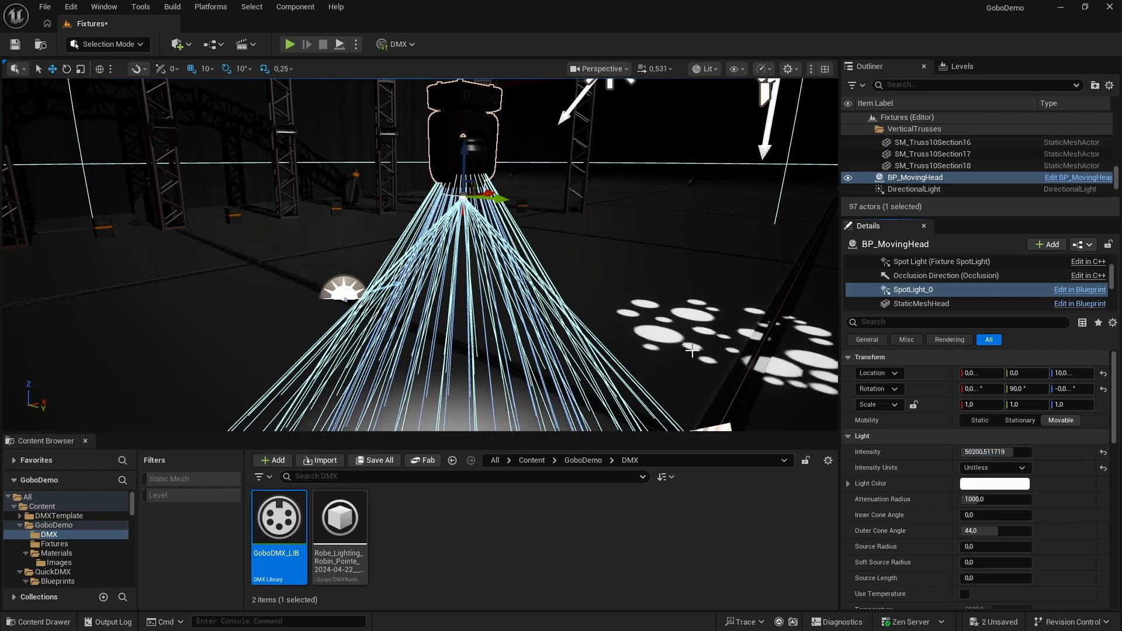
right_click_drag(692, 350, 695, 374)
key("s")
left_click(984, 468)
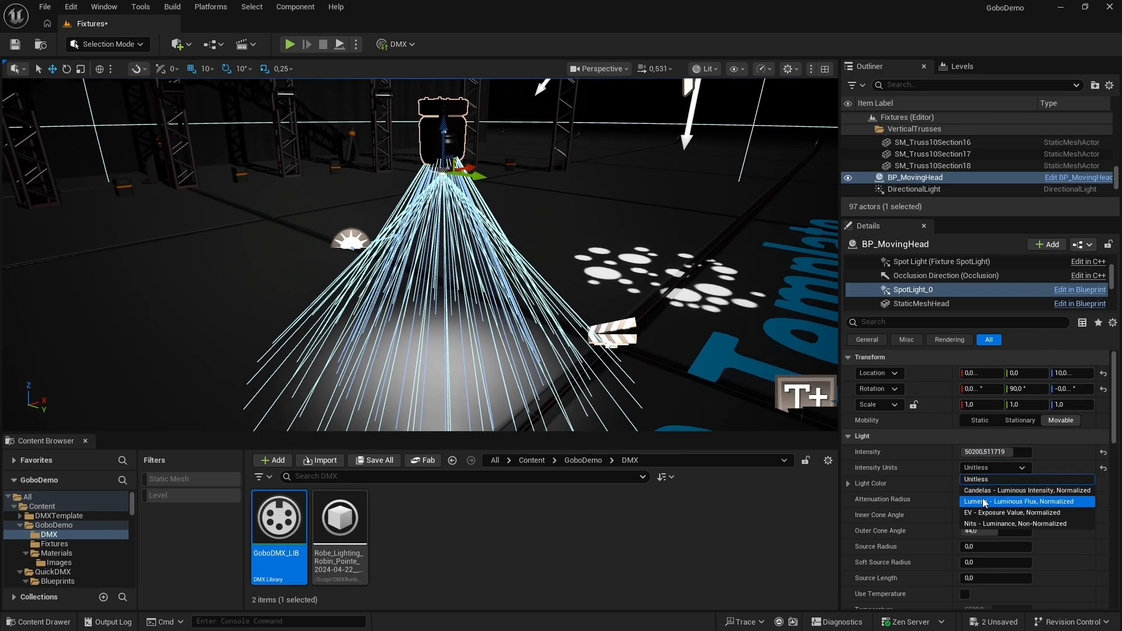
left_click(984, 502)
left_click(1013, 456)
type("1")
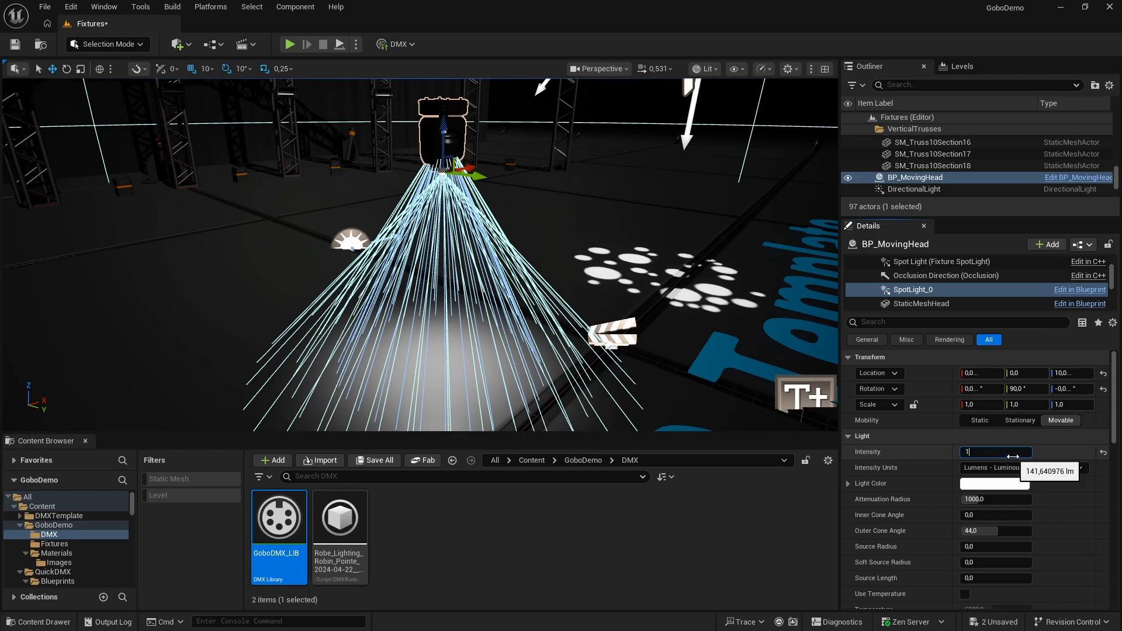
type("00")
key("Return")
right_click_drag(782, 431, 782, 432)
key("s")
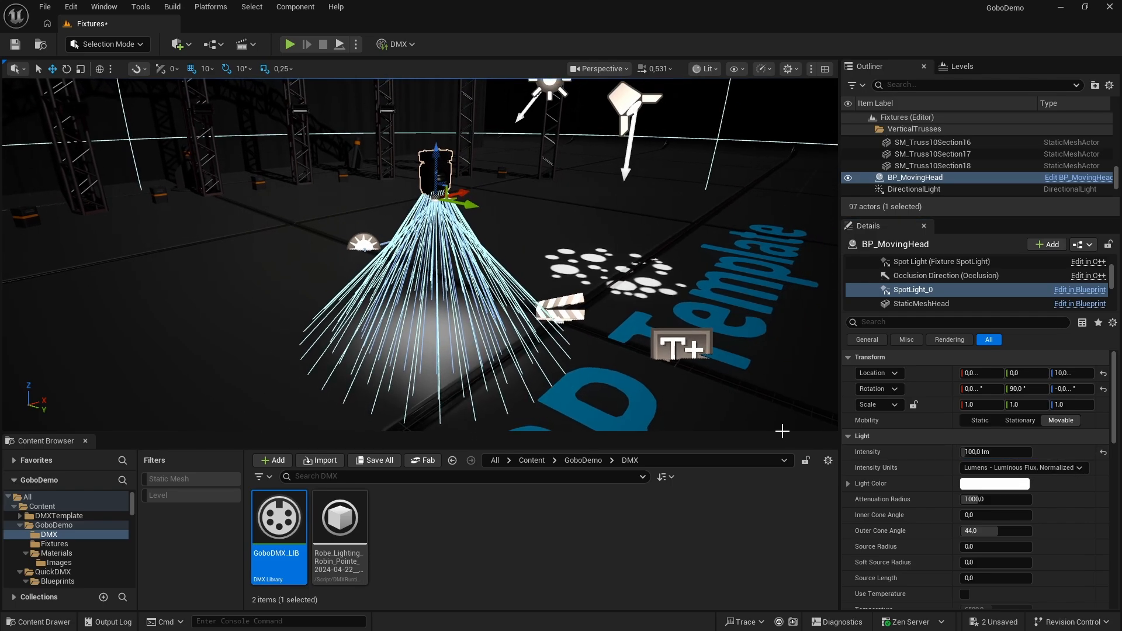
Assign MI_Gobo1 from the GoboDemo Materials folder as the new spot light's Light Function Material
scroll(917, 472, "down", 10)
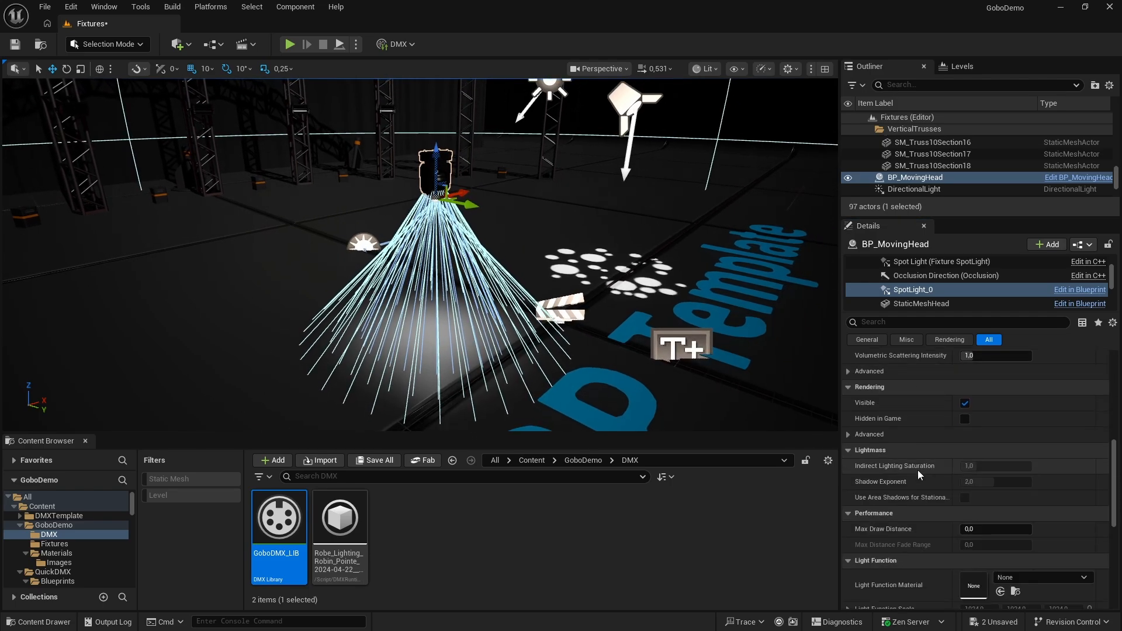
scroll(918, 470, "down", 2)
left_click(569, 461)
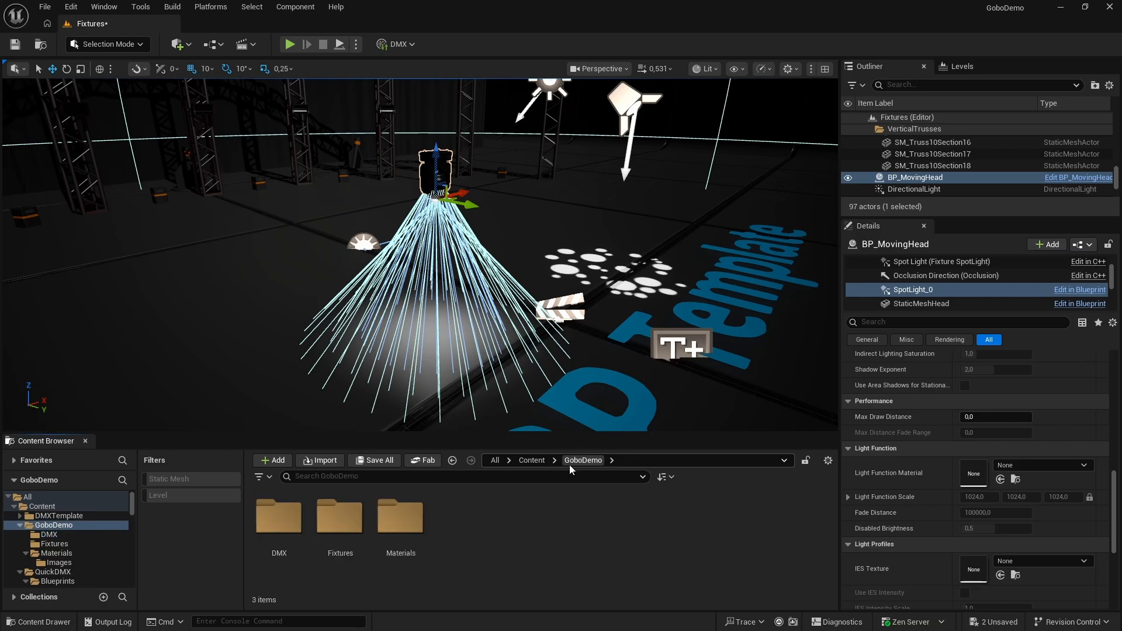
double_click(397, 518)
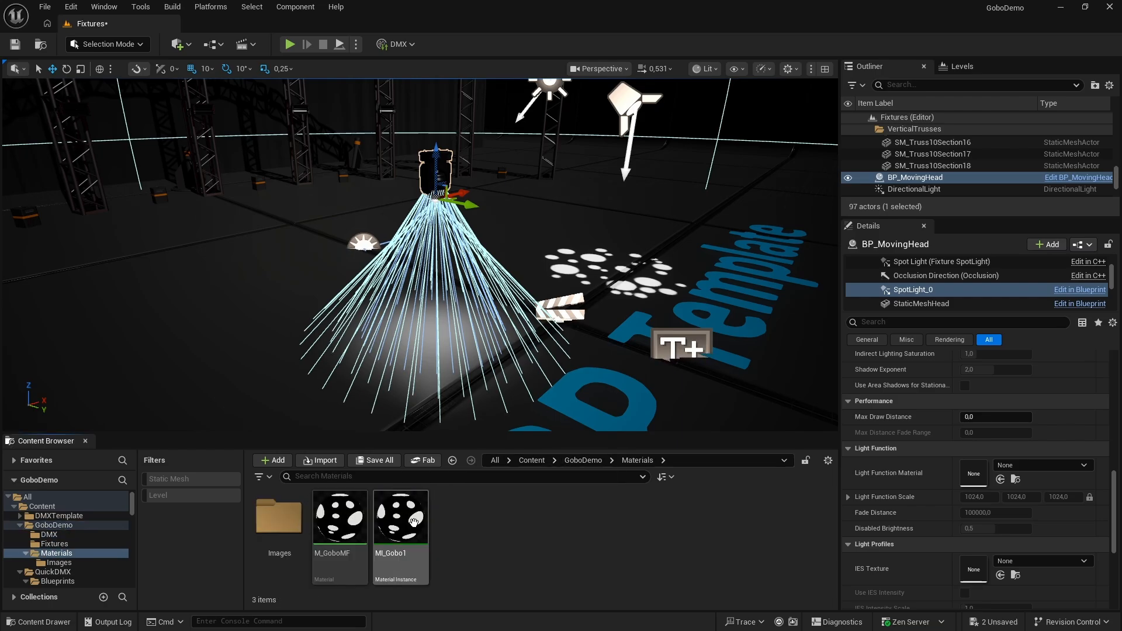
left_click_drag(389, 522, 965, 473)
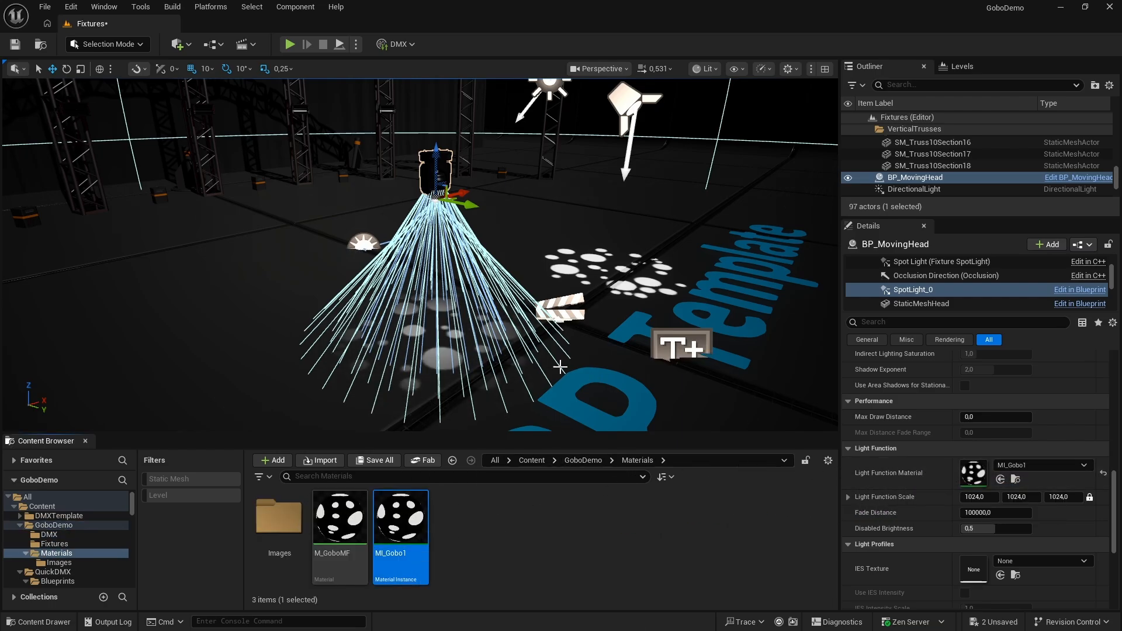
Increase the new spot light's inner cone angle
right_click_drag(534, 355, 589, 371)
scroll(959, 419, "up", 10)
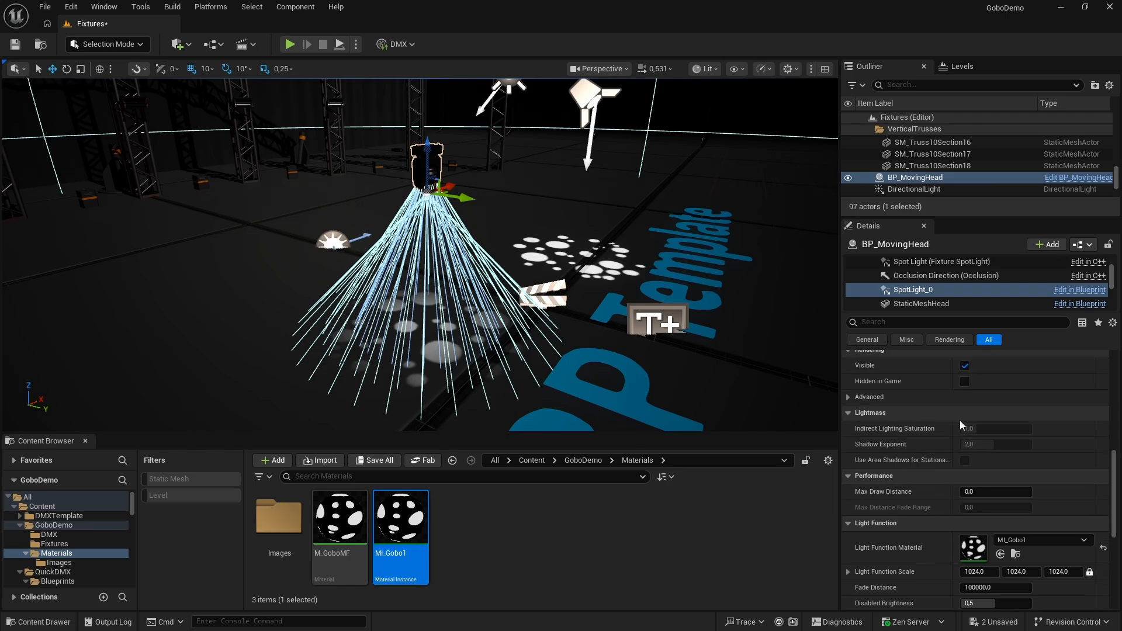
left_click_drag(976, 403, 996, 403)
Switch to dot2 and test the gobo spot light by setting fixture 1's tilt to about -31.7° and adjusting its pan and dimmer
key("alt+Tab")
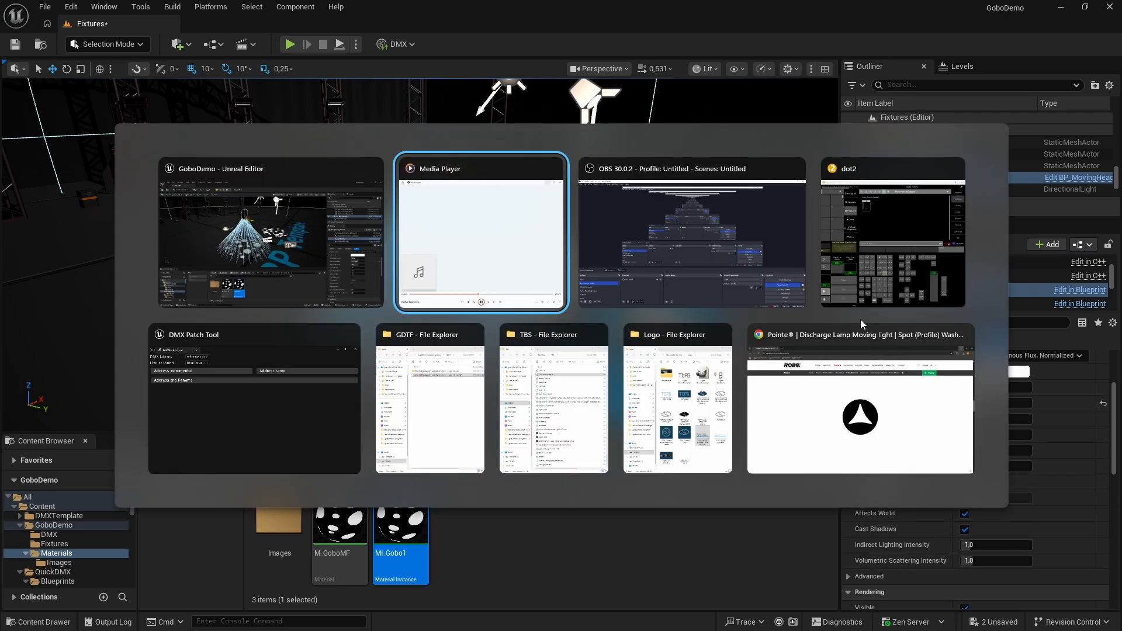
left_click(852, 244)
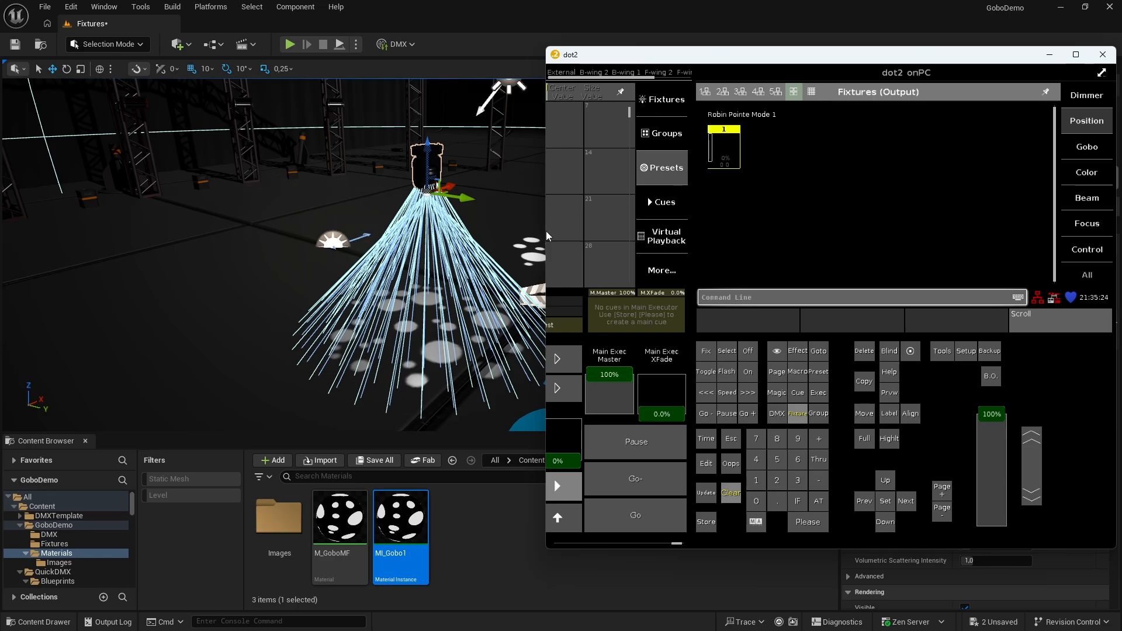
right_click_drag(473, 238, 501, 236)
key("alt+Tab")
left_click(731, 247)
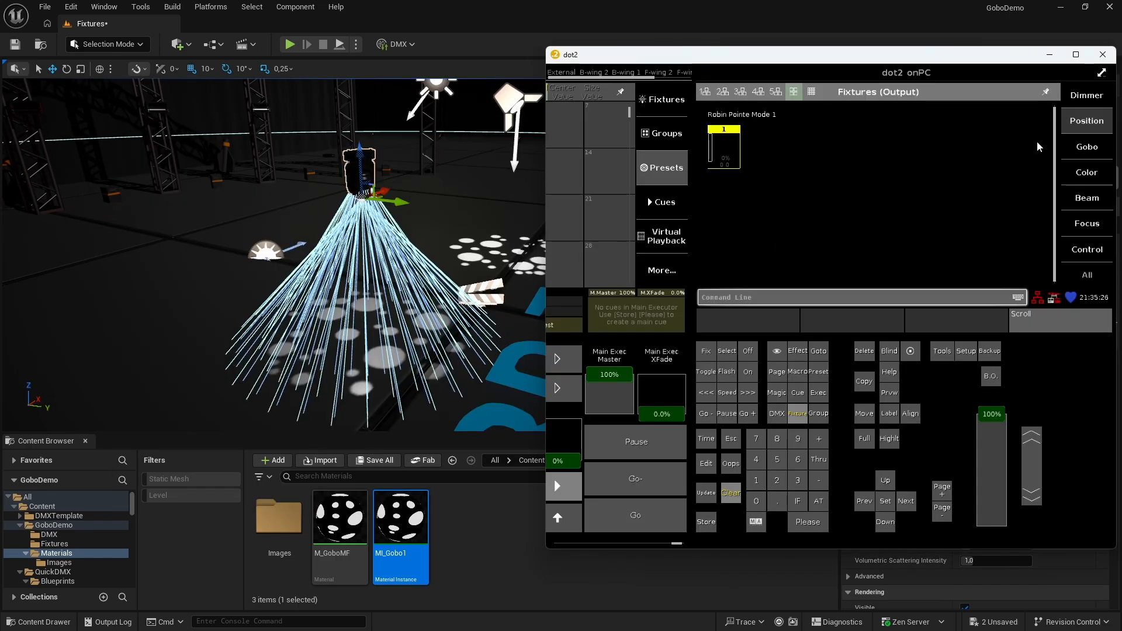
left_click(1082, 122)
mouse_move(812, 209)
left_mouse_down()
mouse_move(814, 187)
mouse_move(816, 227)
left_mouse_up()
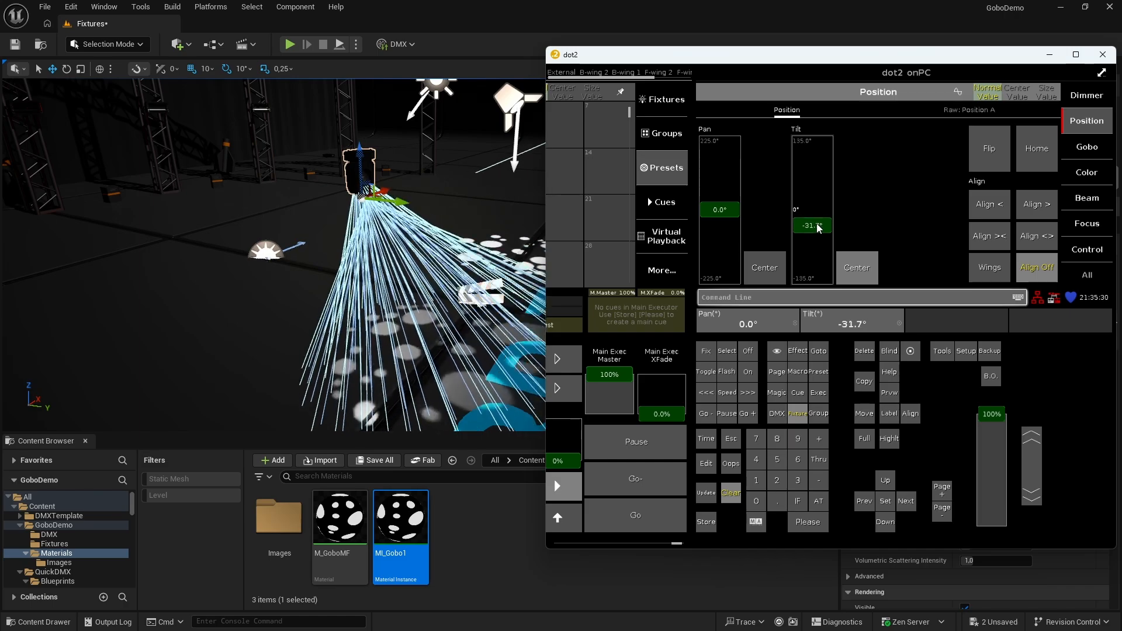
left_click_drag(732, 216, 717, 233)
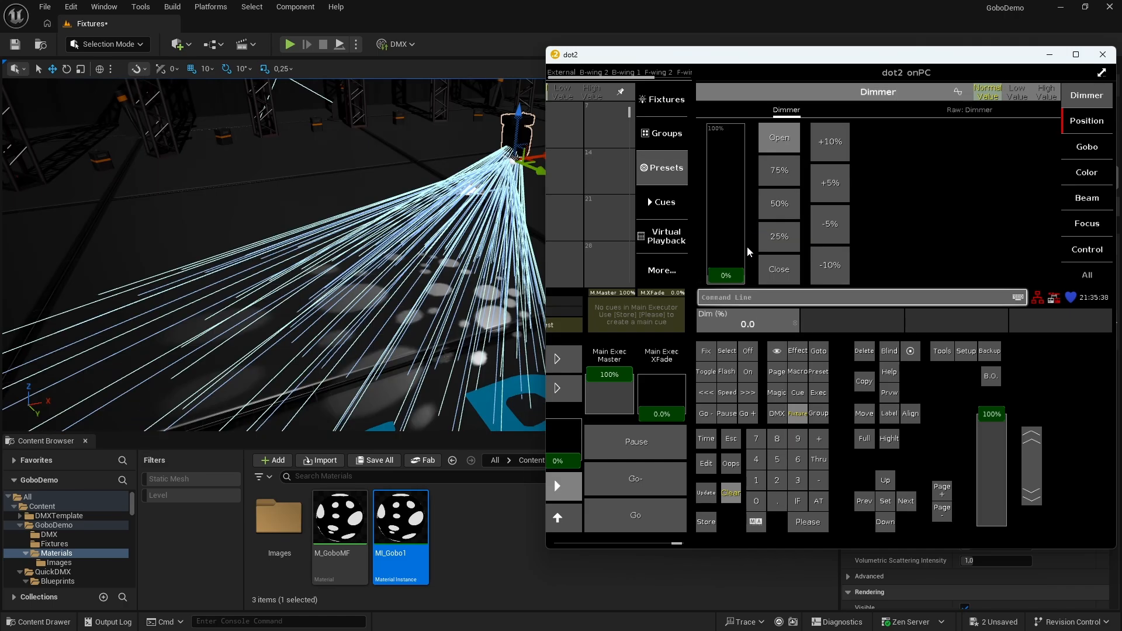
left_click_drag(730, 267, 723, 171)
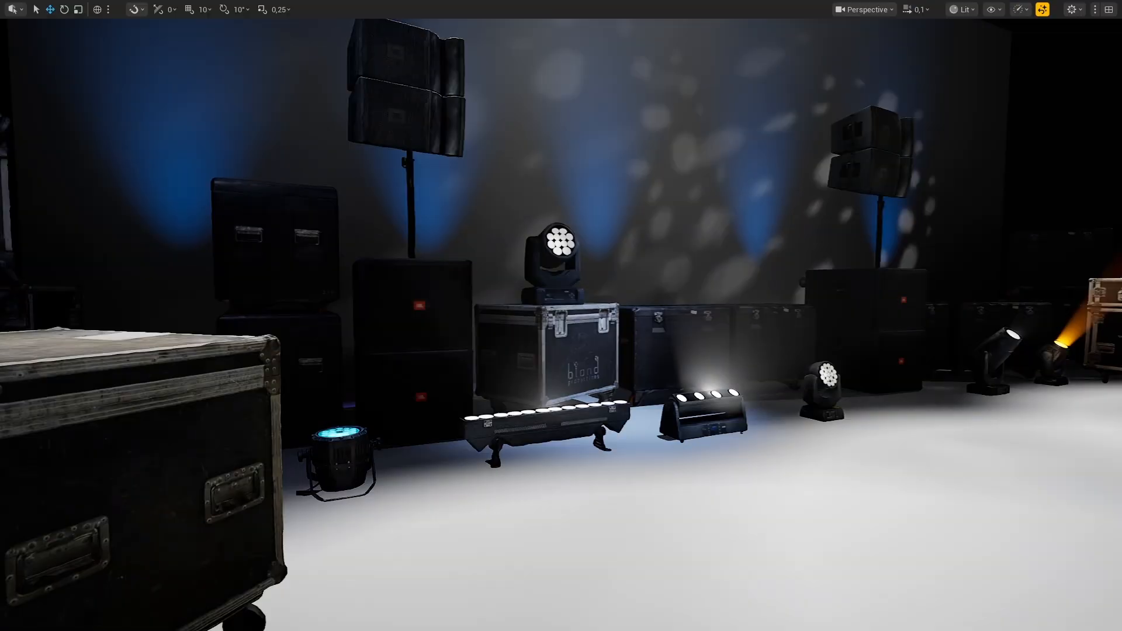
key("d")
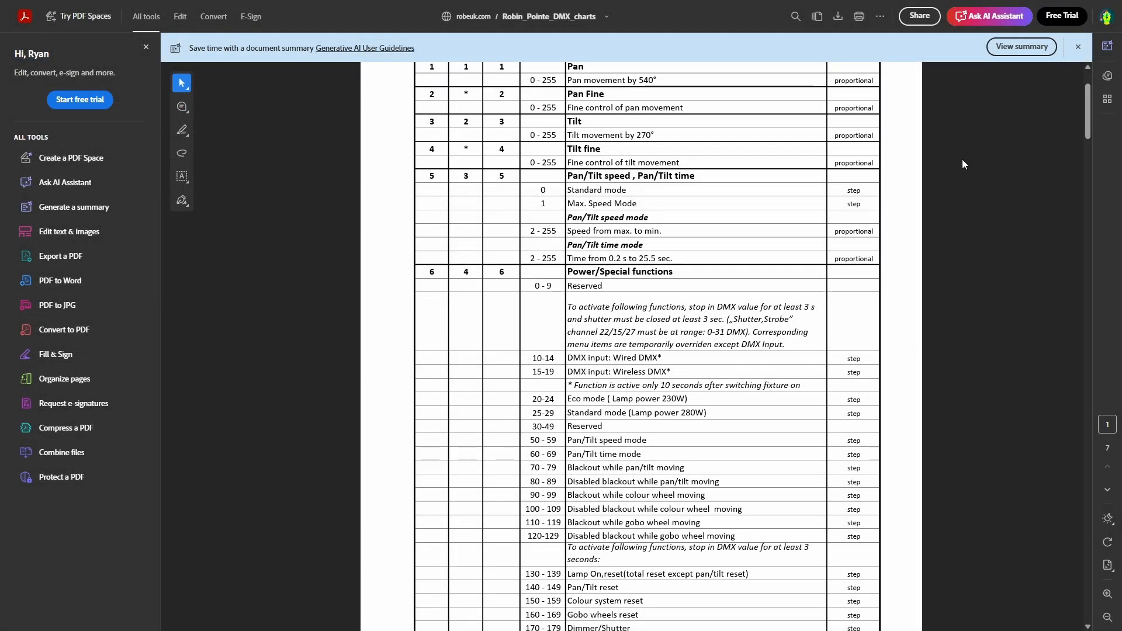
Look through the pan, tilt, power and colour wheel channels in the Robin Pointe DMX protocol chart
scroll(962, 159, "down", 3)
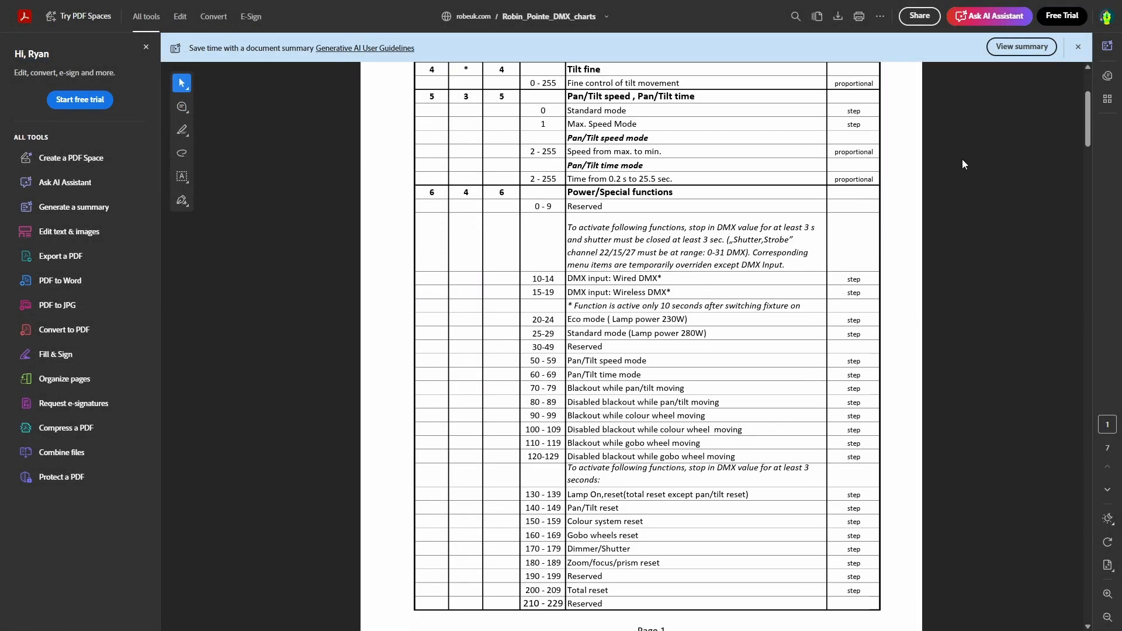
scroll(963, 163, "down", 4)
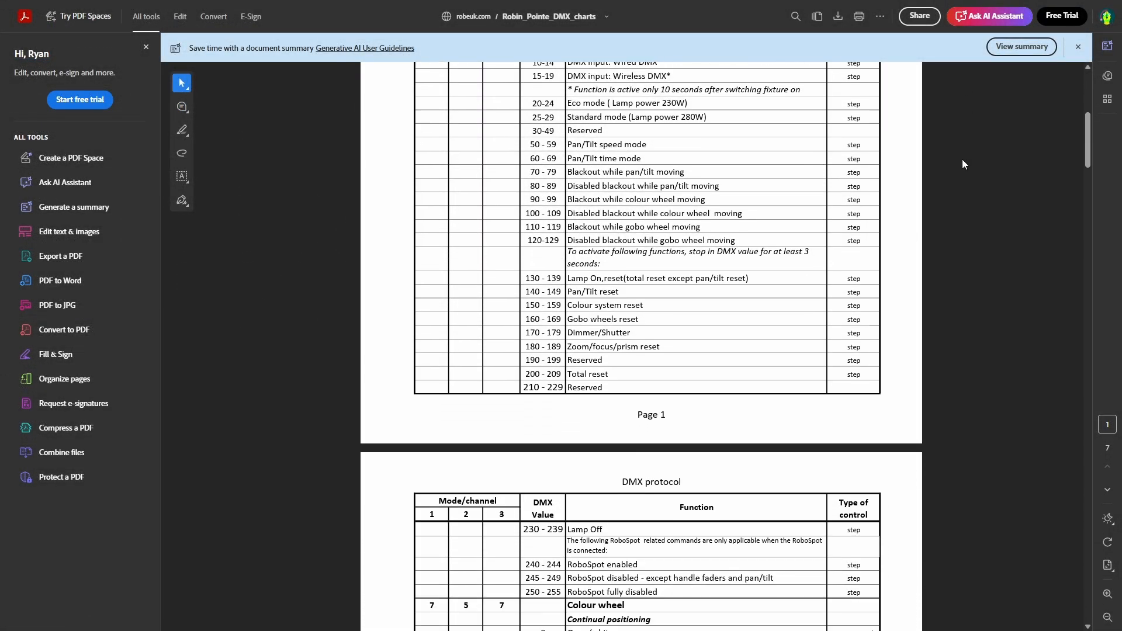
scroll(963, 164, "down", 4)
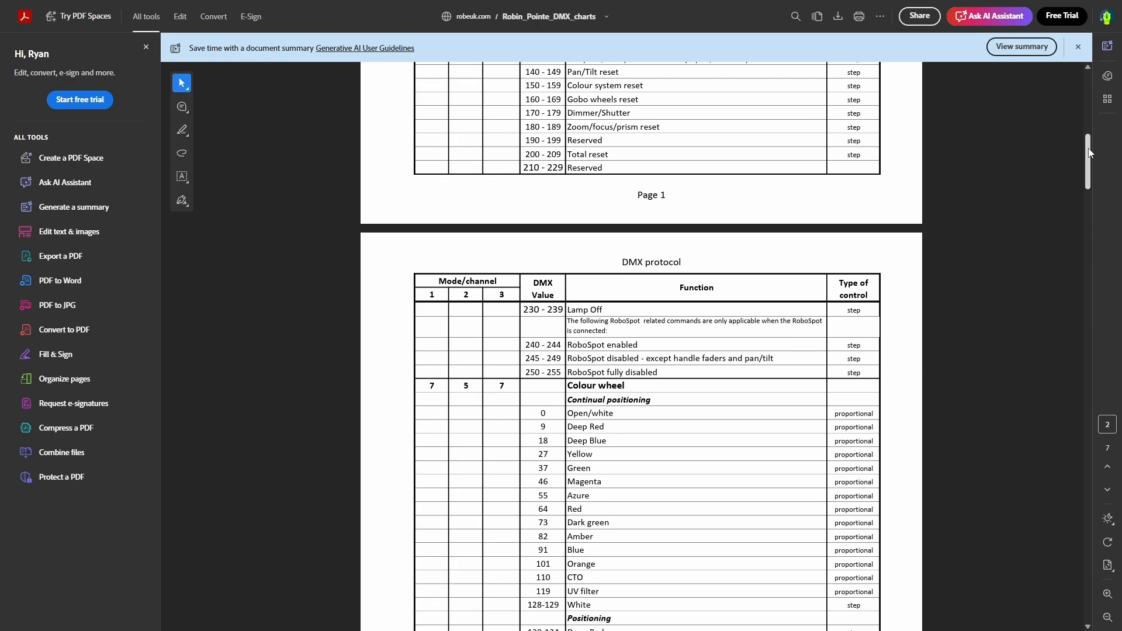
left_click_drag(1088, 165, 1084, 221)
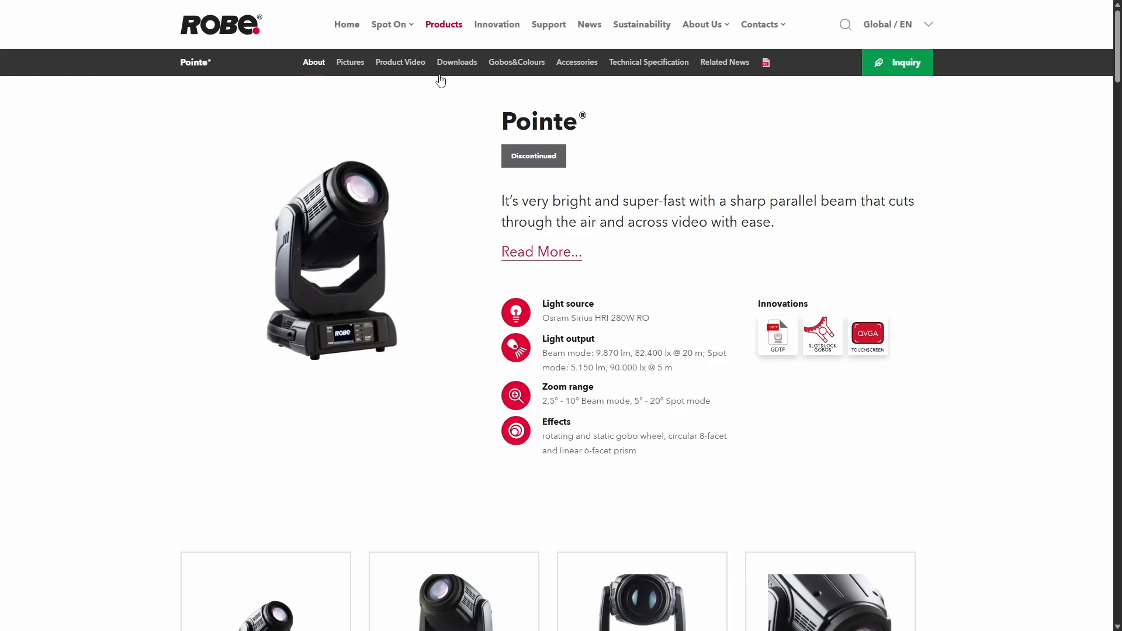
Open the Robin Pointe DMX charts PDF from the Robe Pointe page's downloads and find the static gobo wheel ranges
left_click(441, 73)
left_click(281, 345)
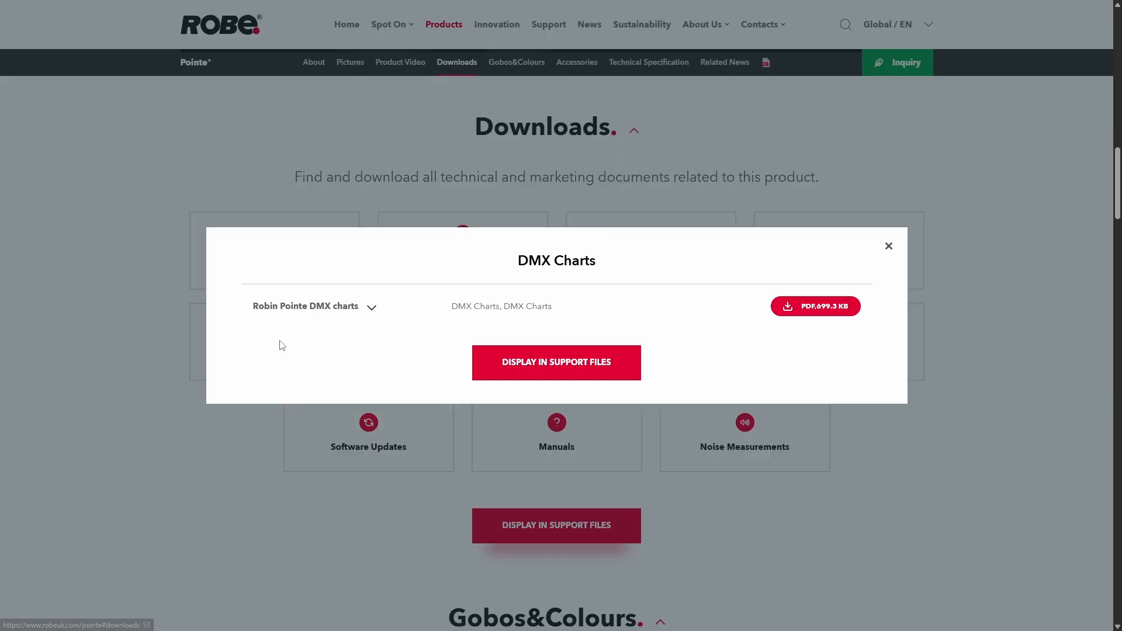
left_click(786, 306)
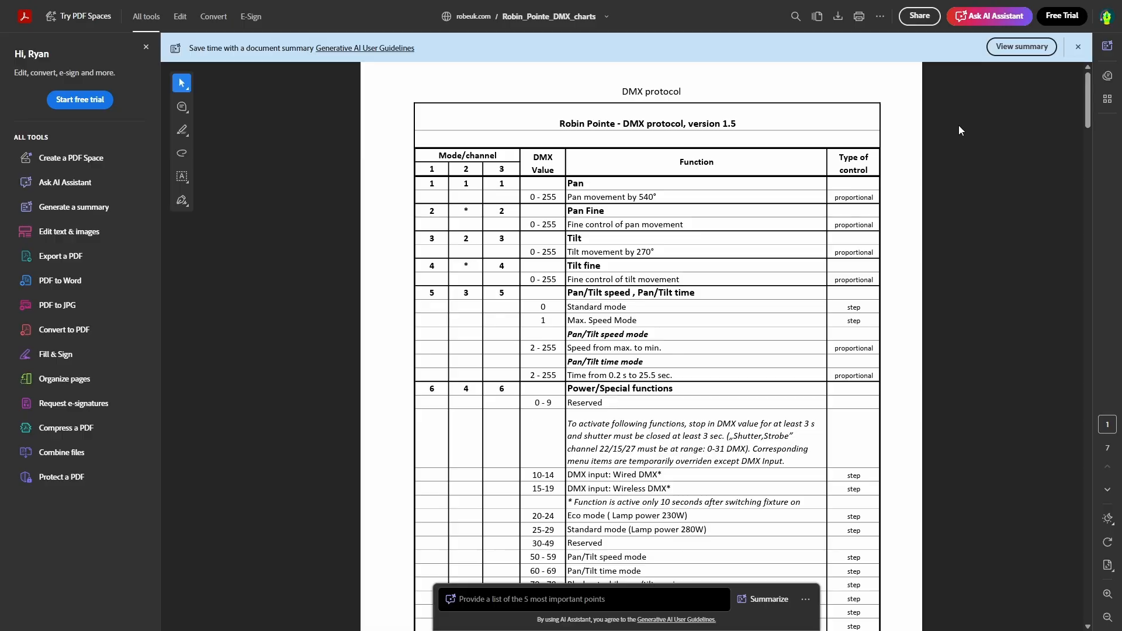
scroll(962, 159, "down", 2)
scroll(962, 159, "down", 10)
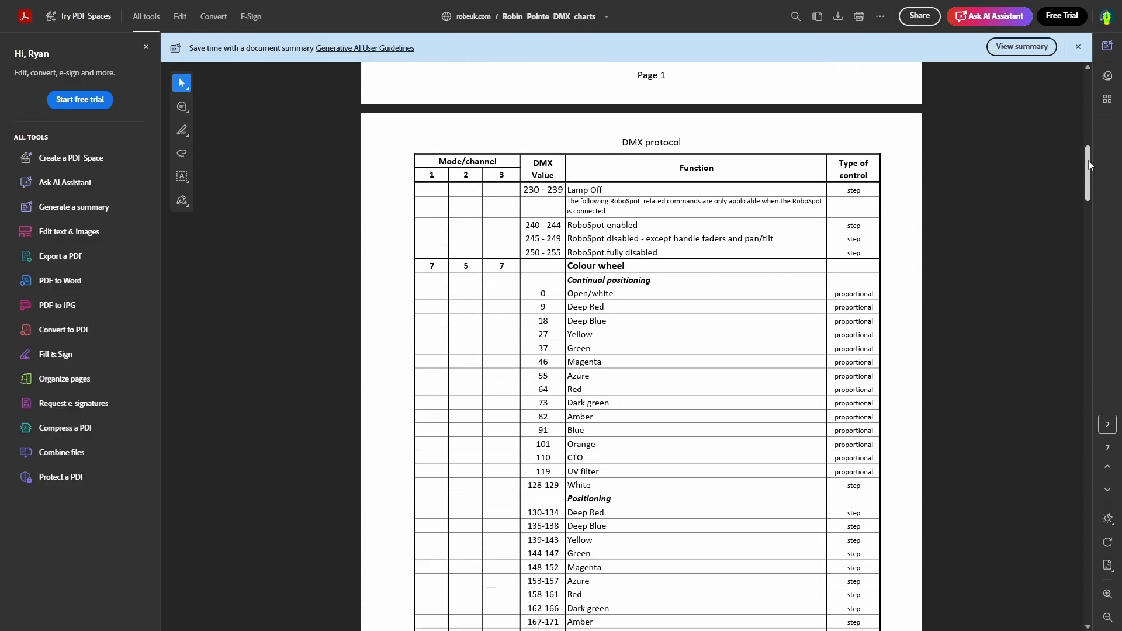
left_click_drag(1088, 163, 1083, 215)
scroll(978, 153, "down", 8)
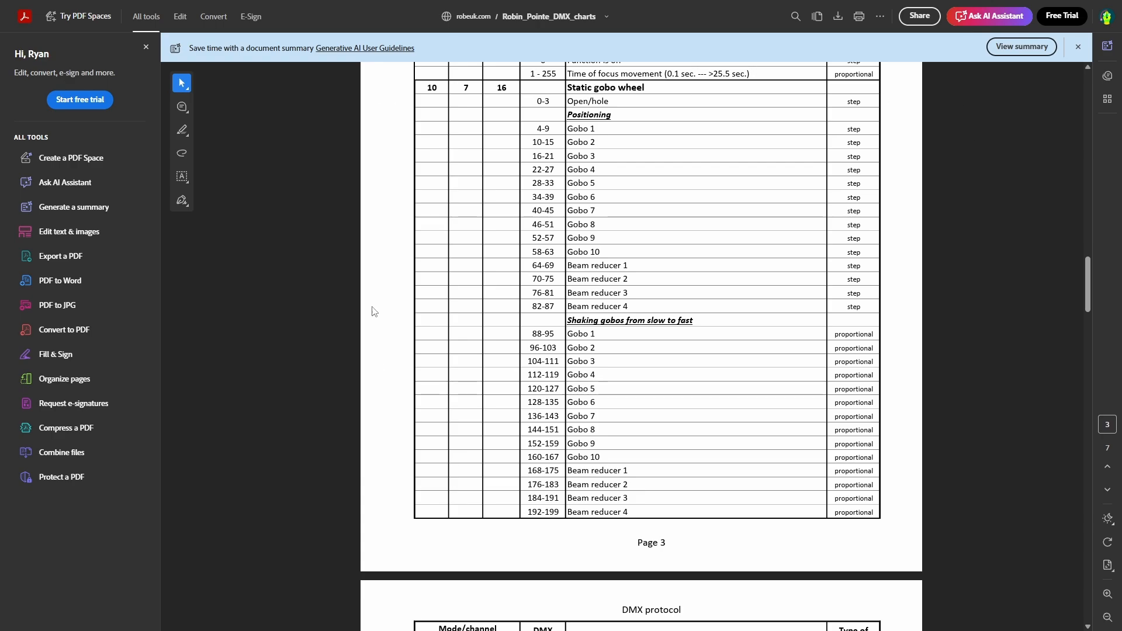
key("F11")
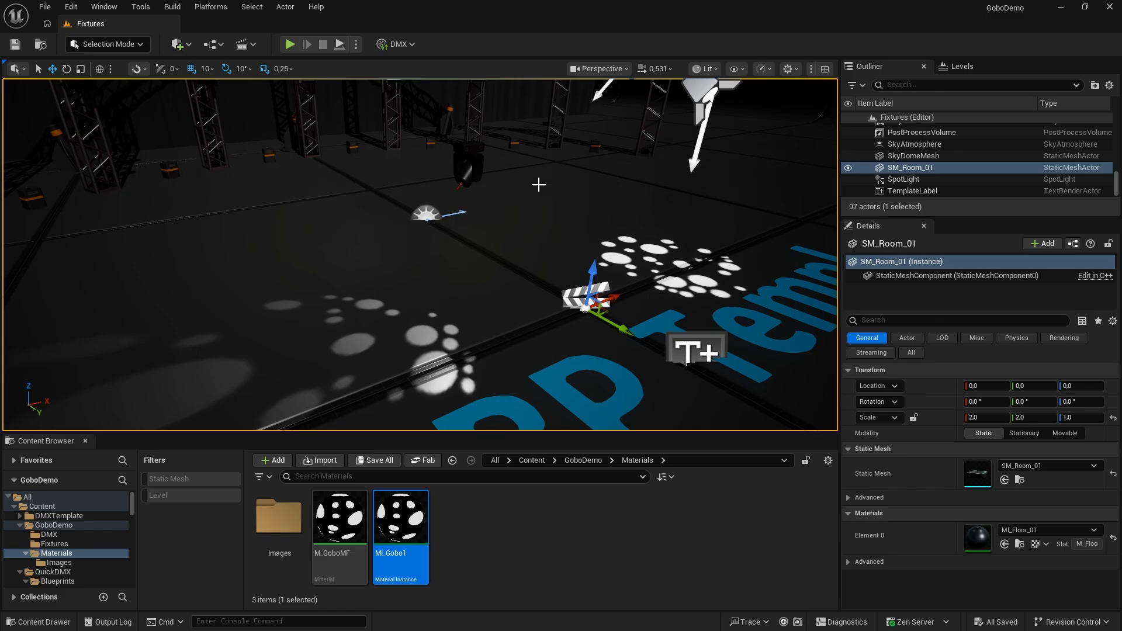
Switch to Unreal Engine and delete the added SpotLight component from the BP_MovingHead actor in the level
left_click(472, 150)
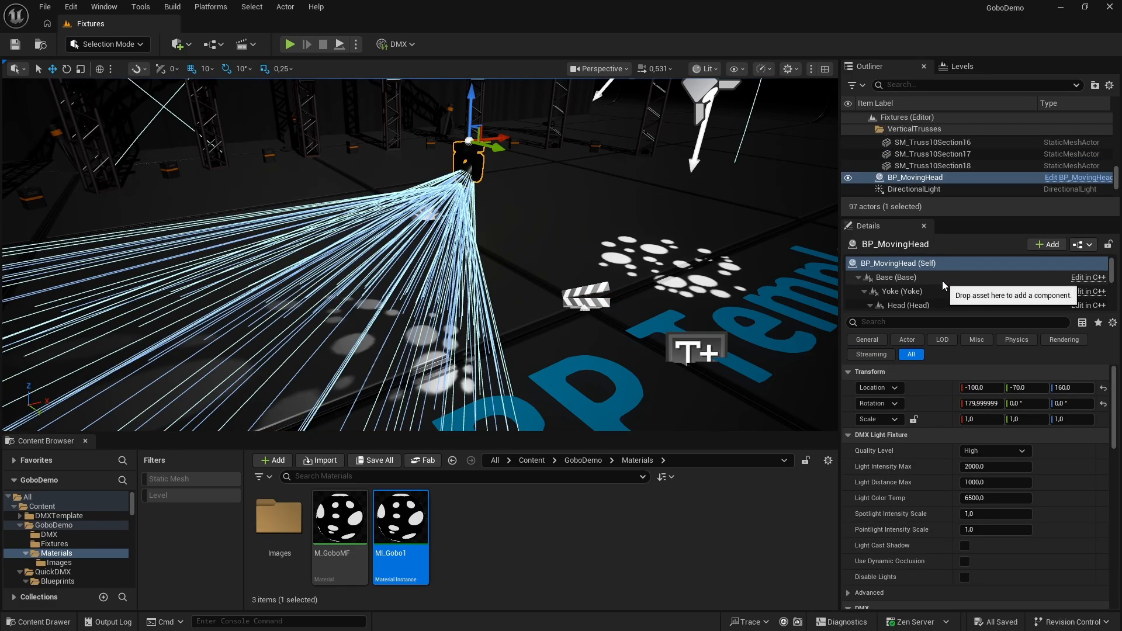
scroll(961, 280, "down", 3)
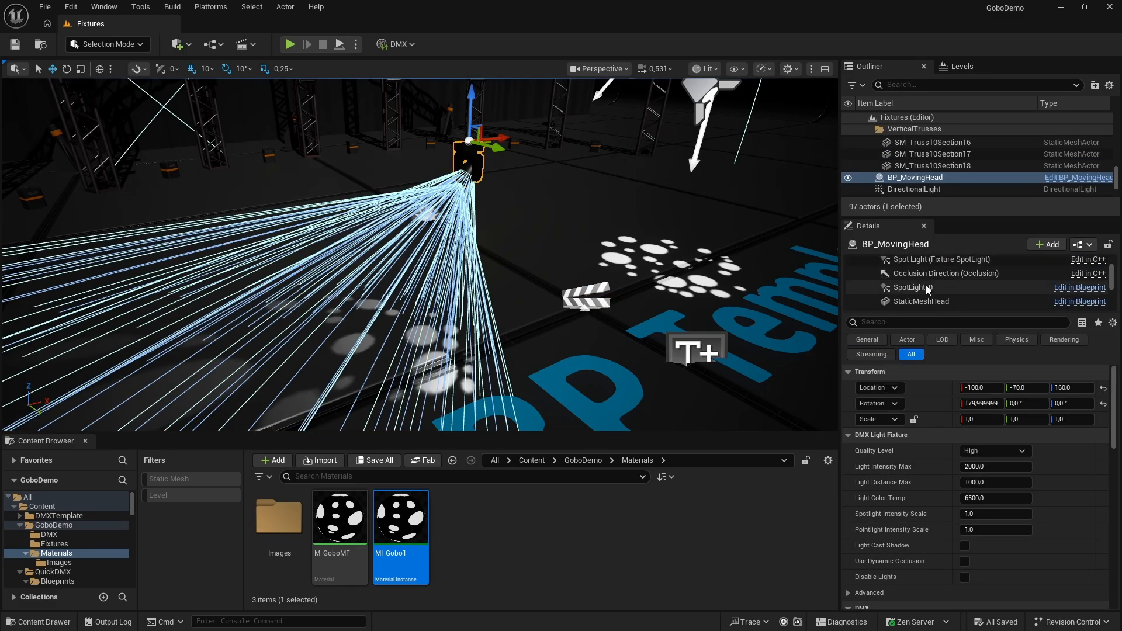
left_click(960, 287)
key("Up")
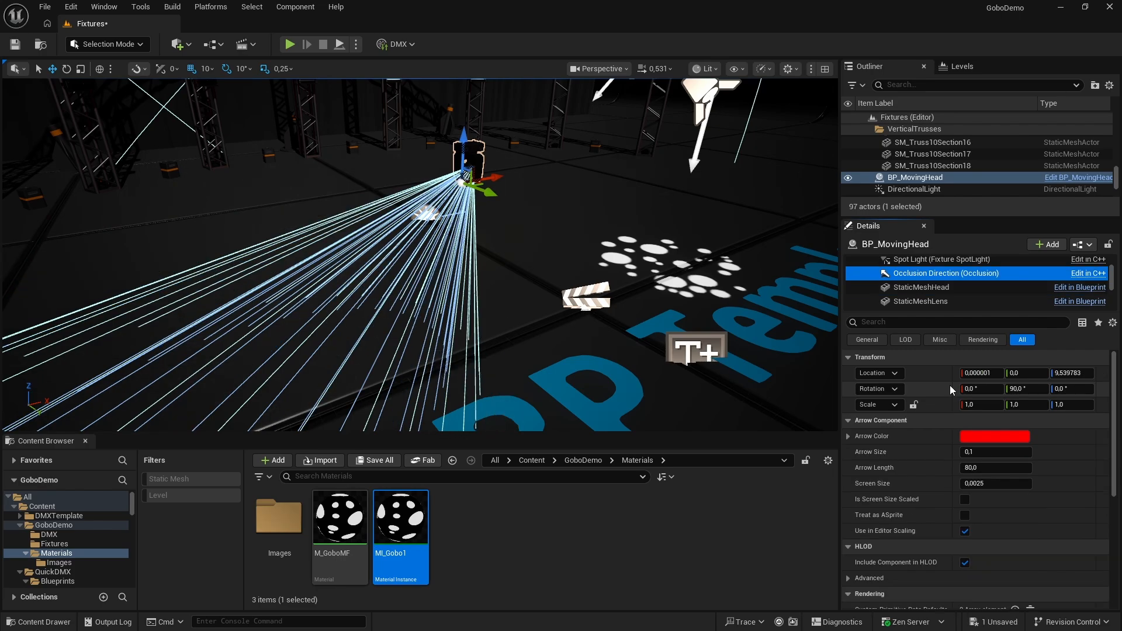
Select BP_MovingHead's GoboWheel_Component and show its advanced DMX Gobo Wheel settings
scroll(935, 298, "down", 2)
scroll(935, 298, "down", 3)
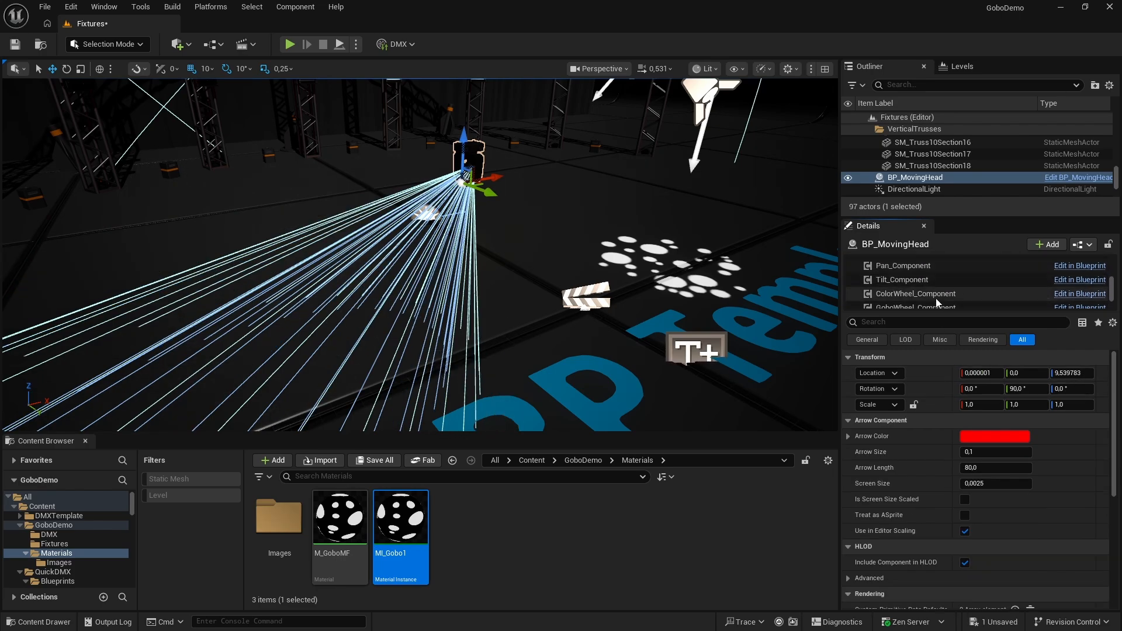
left_click(909, 290)
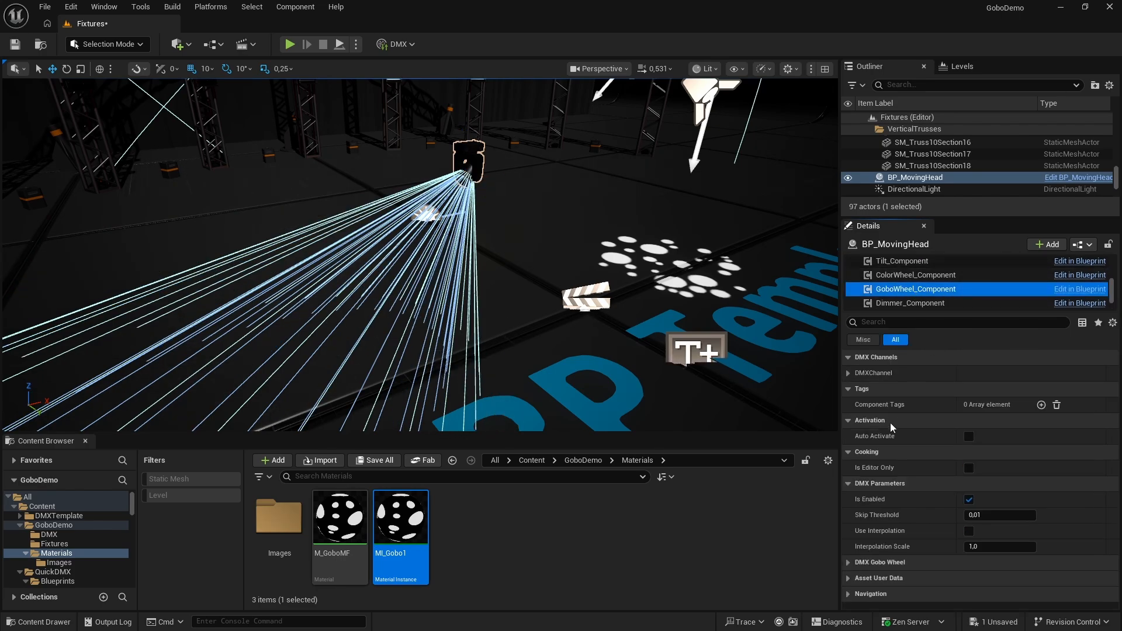
left_click(849, 562)
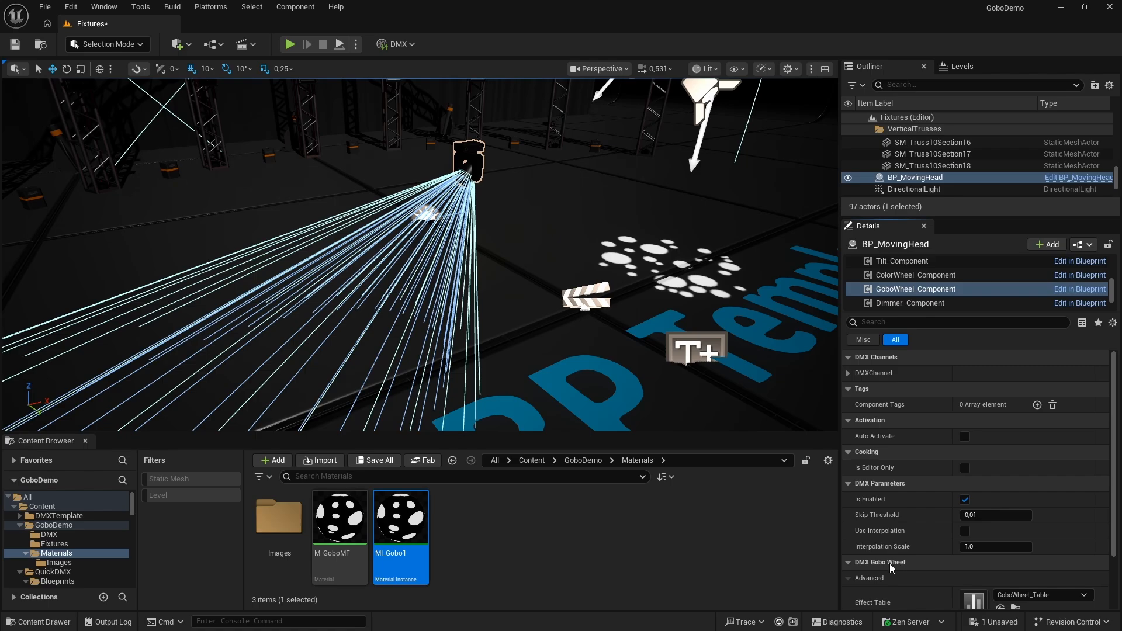
scroll(917, 555, "down", 3)
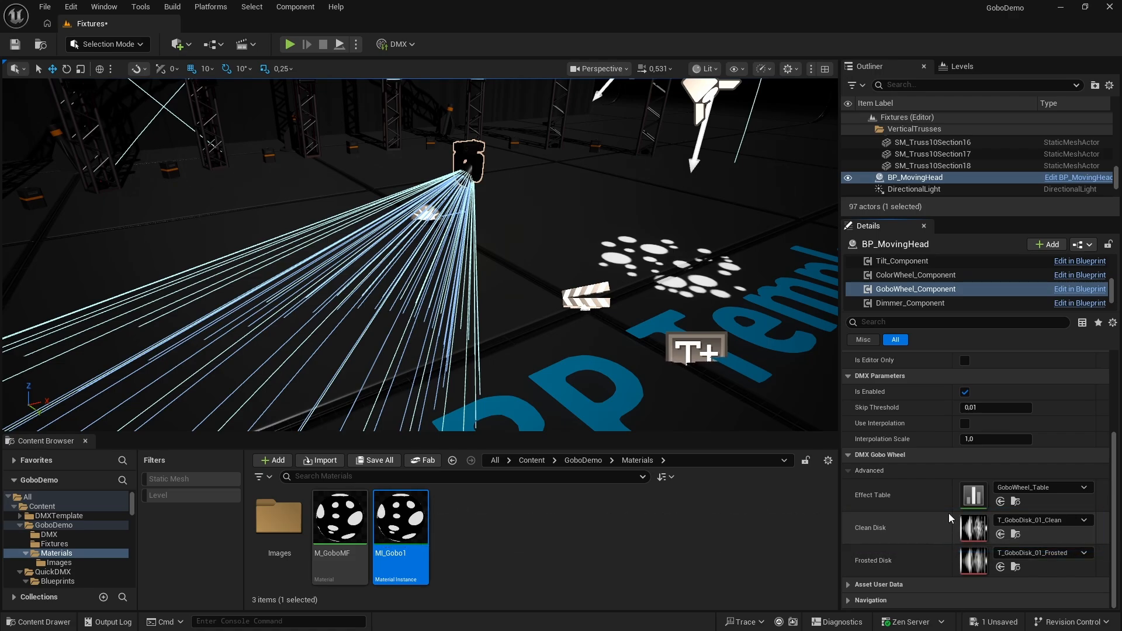
Open the gobo wheel's effect table, GoboWheel_Table, and examine the DMX ranges and textures of its first rows
double_click(967, 501)
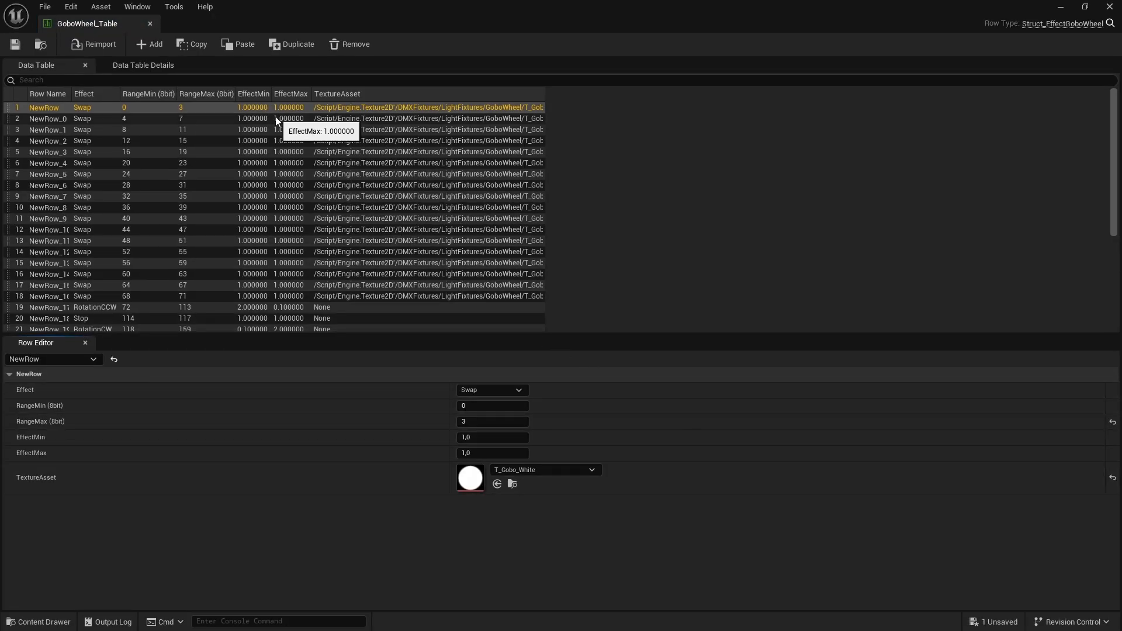
left_click(275, 120)
left_click(276, 130)
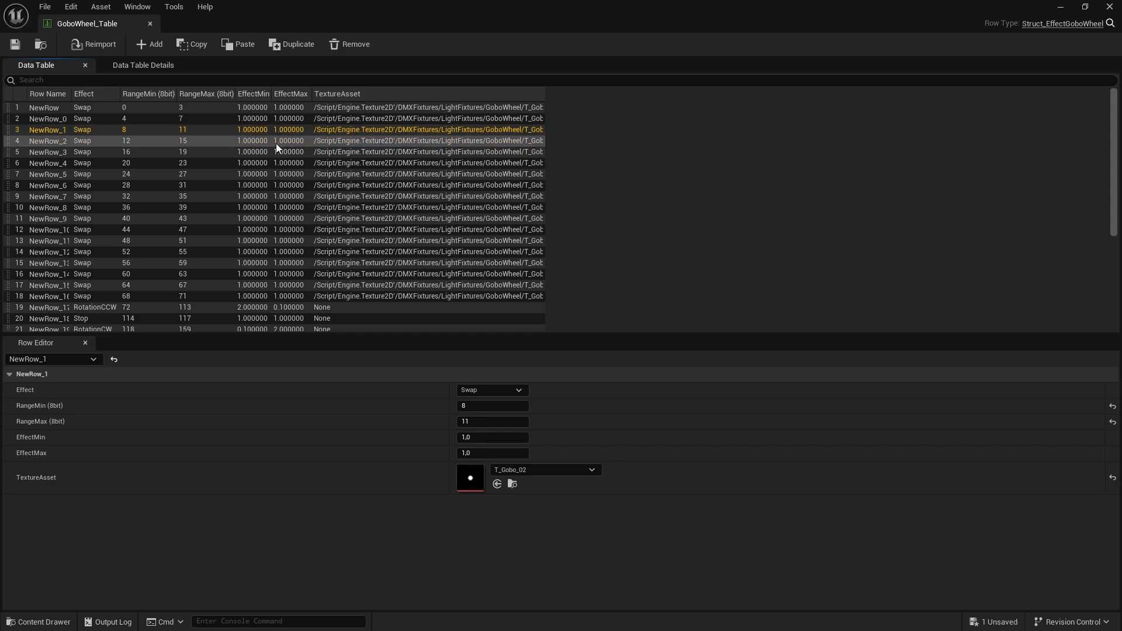
left_click(275, 142)
left_click(276, 152)
left_click(275, 163)
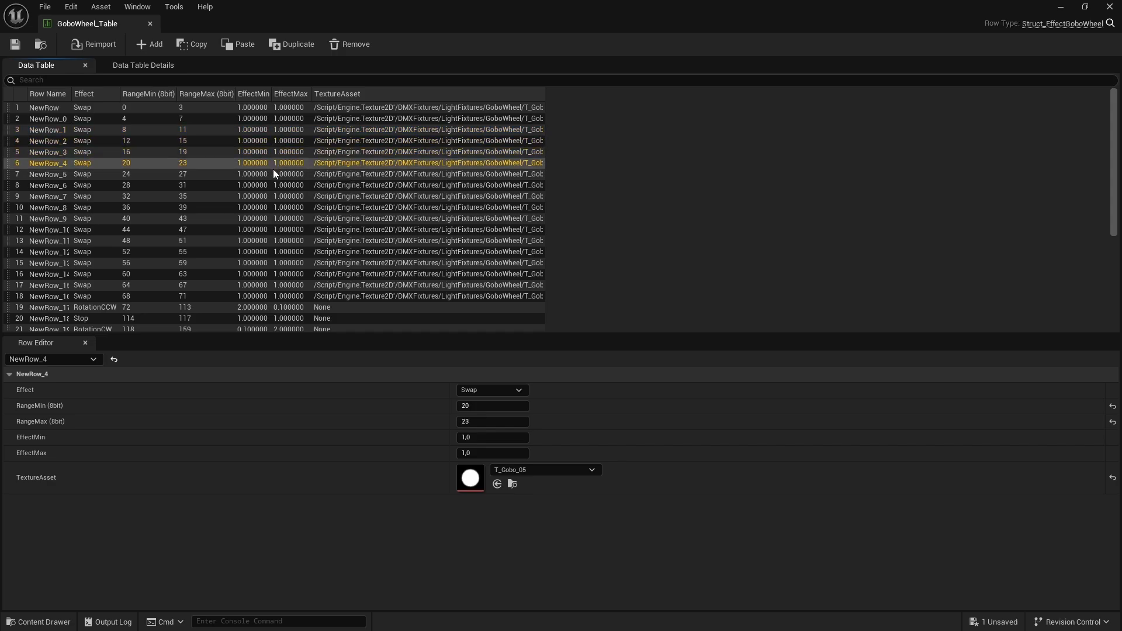
left_click(274, 173)
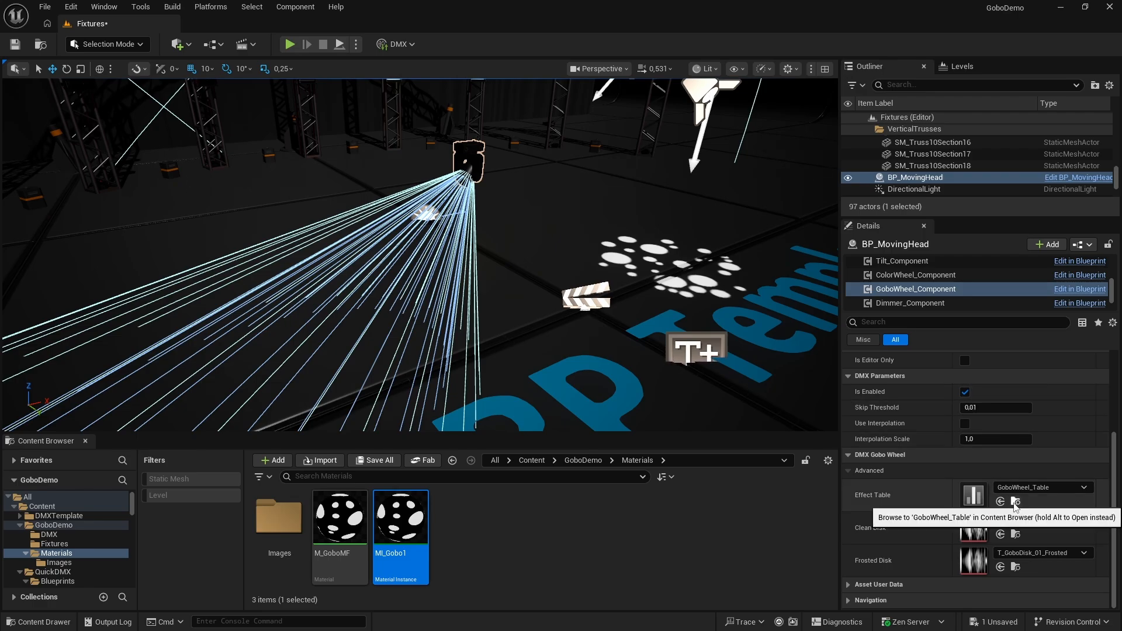
Locate GoboWheel_Table in the engine's EffectTables folder and copy it into the GoboDemo Fixtures folder
left_click(1014, 503)
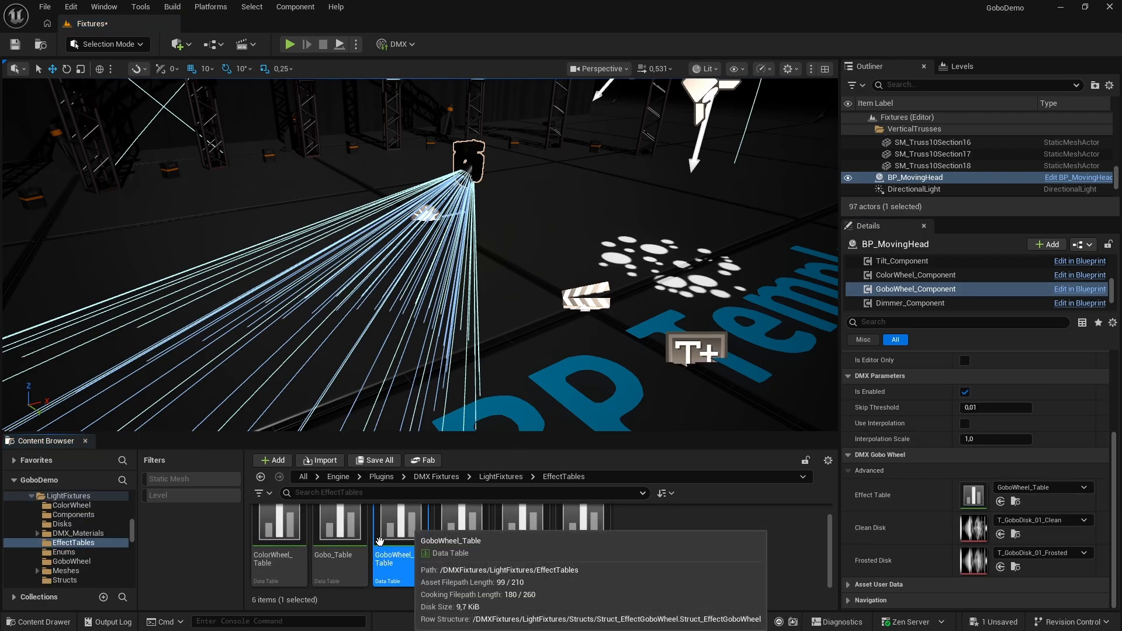
left_click_drag(134, 539, 124, 495)
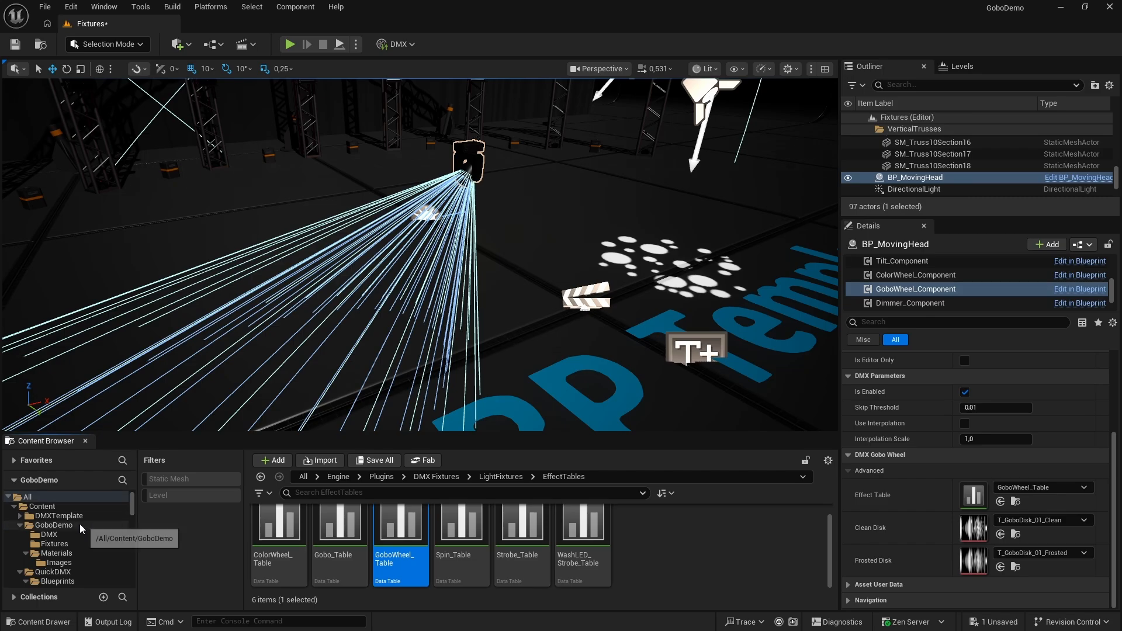
scroll(80, 529, "down", 1)
left_click_drag(401, 526, 66, 526)
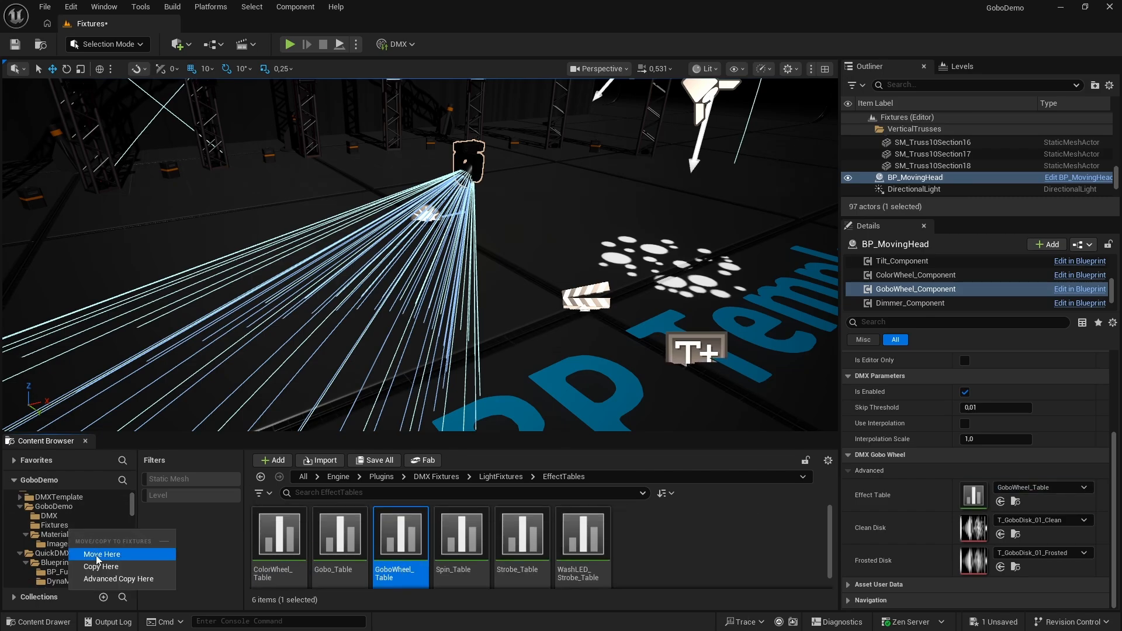
left_click(100, 555)
Rename the copied data table in the Fixtures folder as Pointe_GoboWheel_Table
left_click(54, 525)
left_click(331, 530)
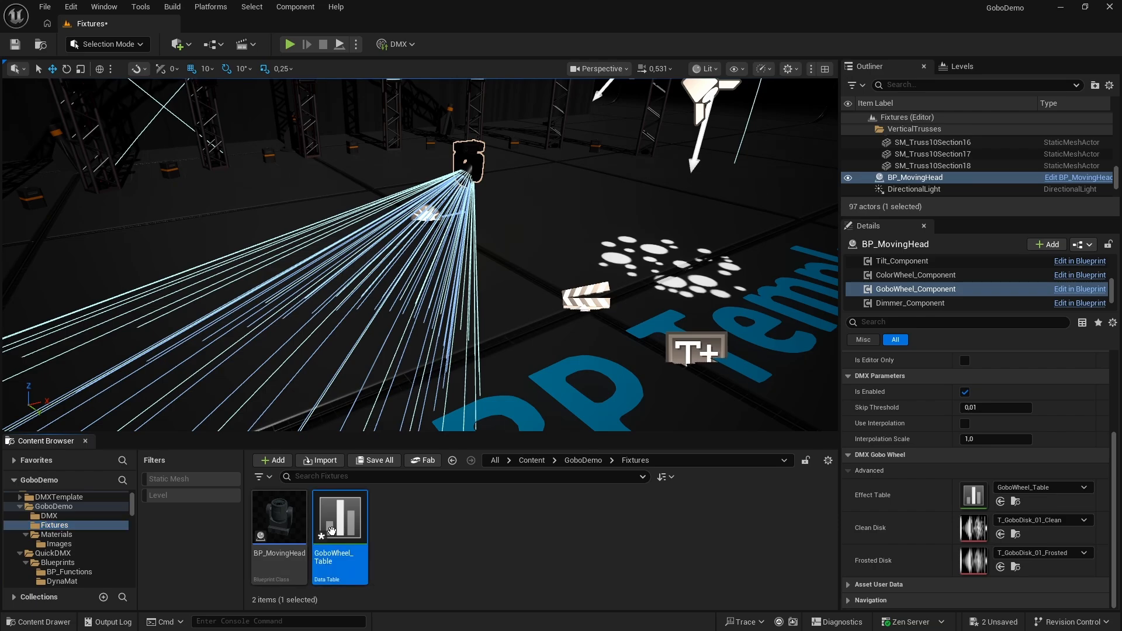
key("F2")
key("Home")
type("Point")
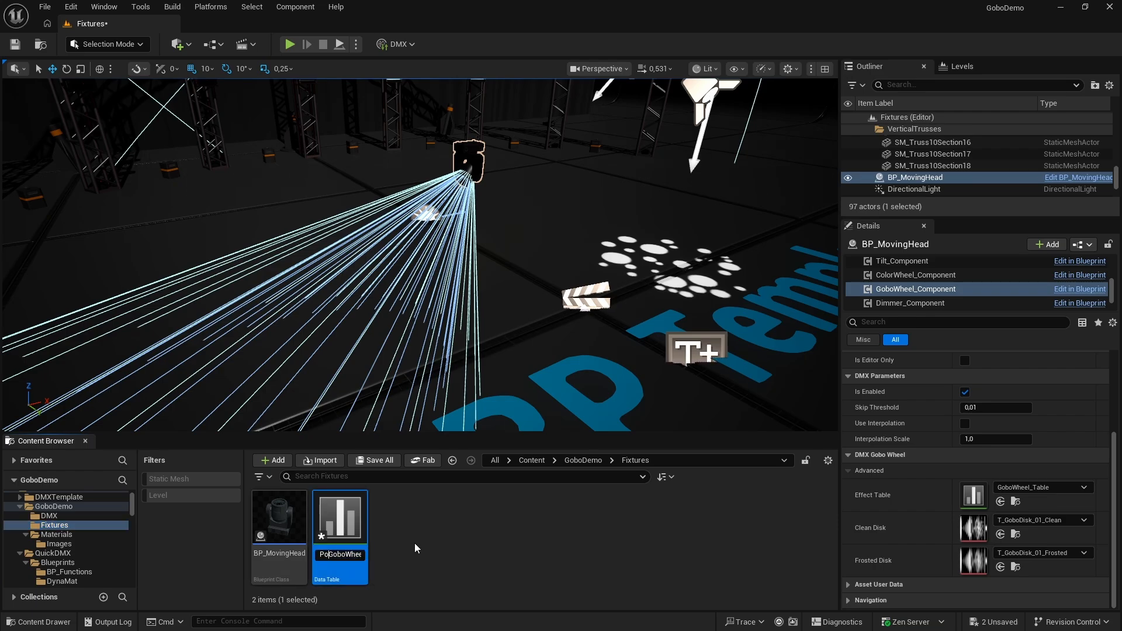
type("e_")
key("Return")
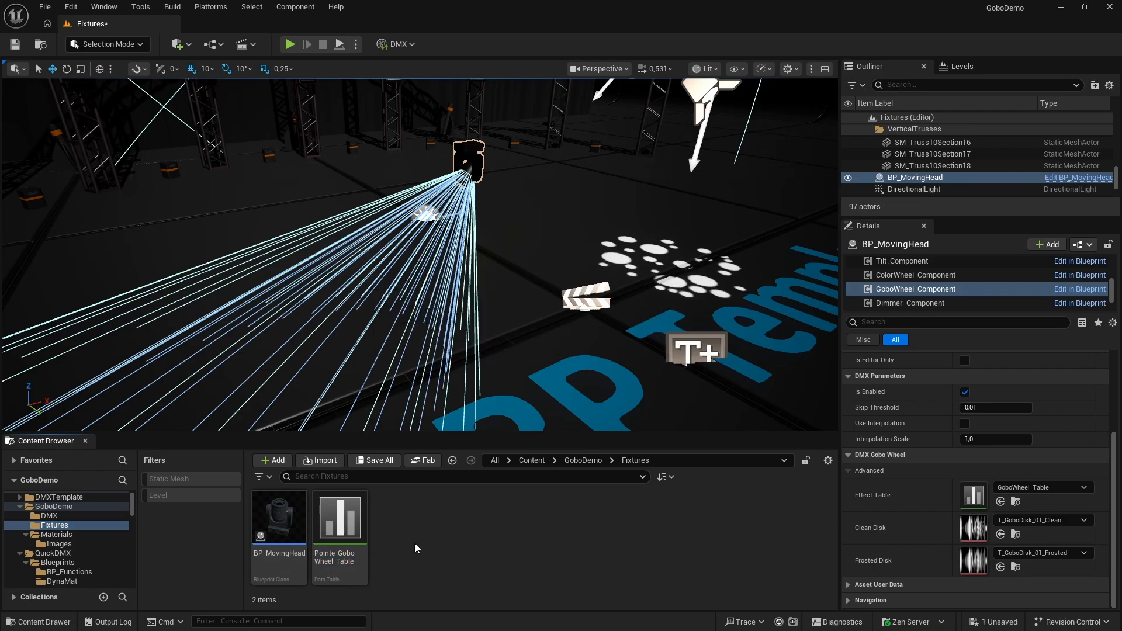
Open Pointe_GoboWheel_Table and close the GoboWheel_Table and T_GoboDisk_01_Clean editors
double_click(329, 526)
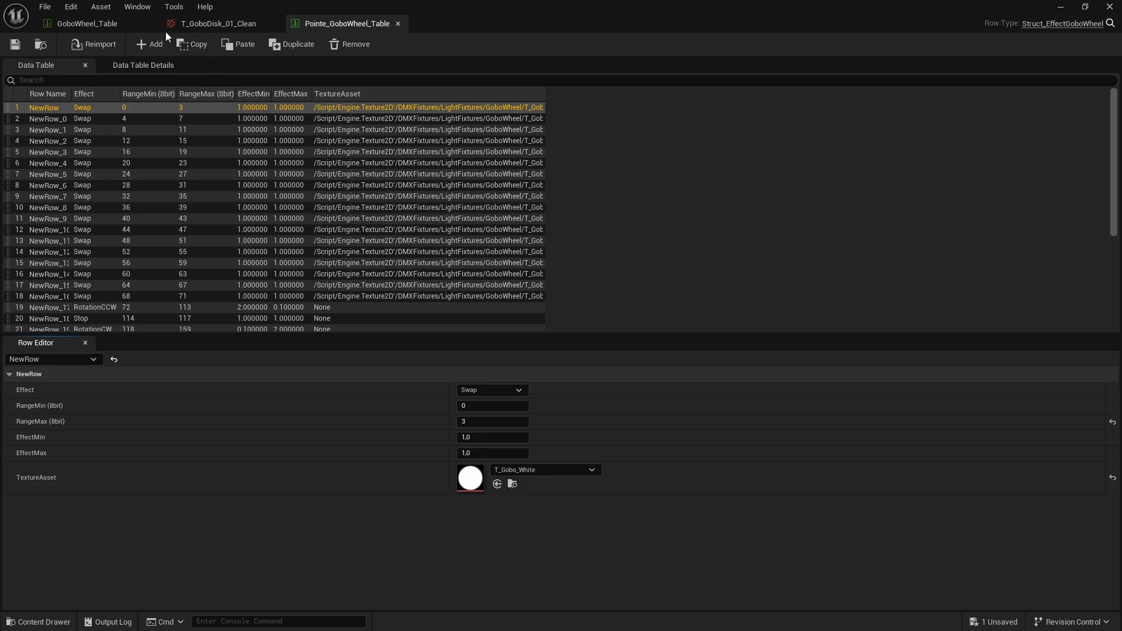
left_click(152, 22)
left_click(152, 23)
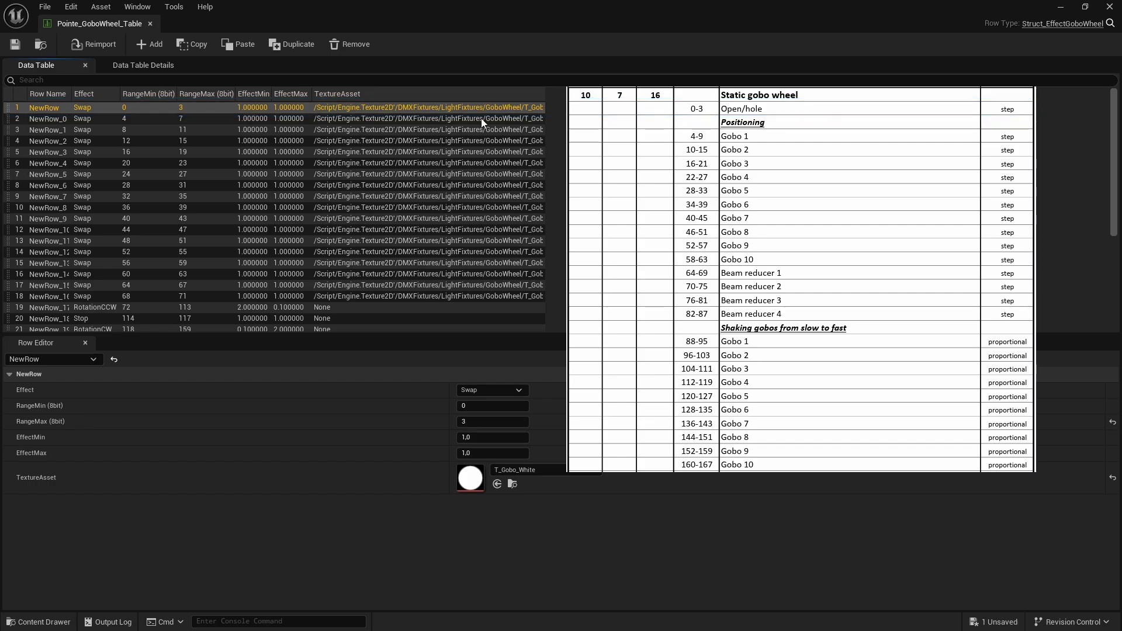
Set NewRow_0's RangeMax to 9 to match the DMX chart's Gobo 1 range of 4-9
left_click(181, 118)
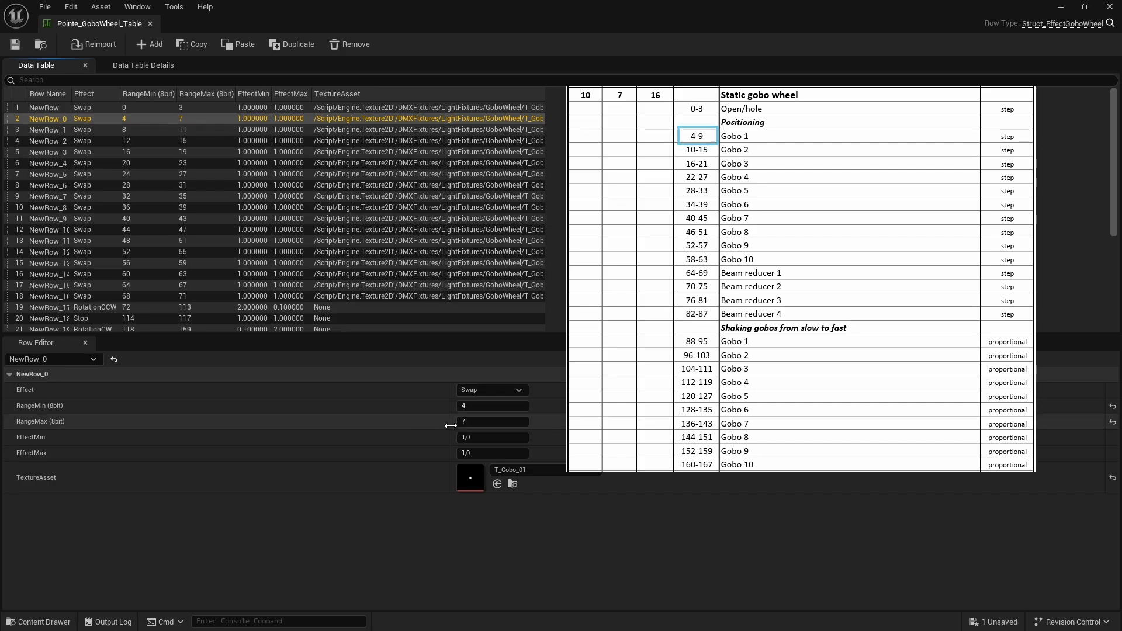
left_click(478, 423)
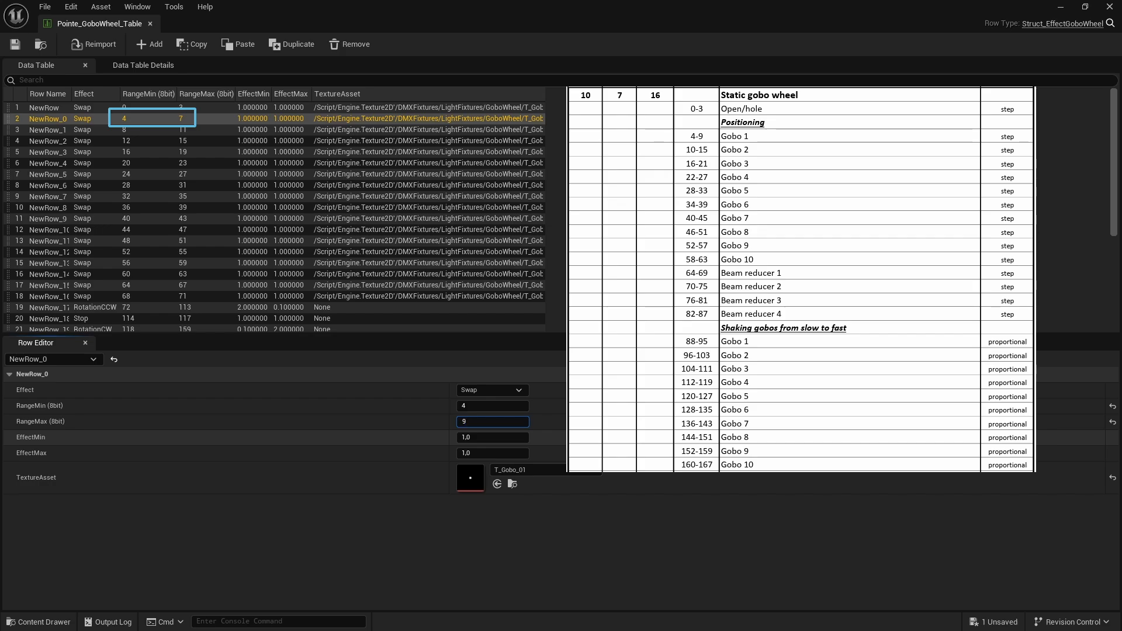
left_click(507, 536)
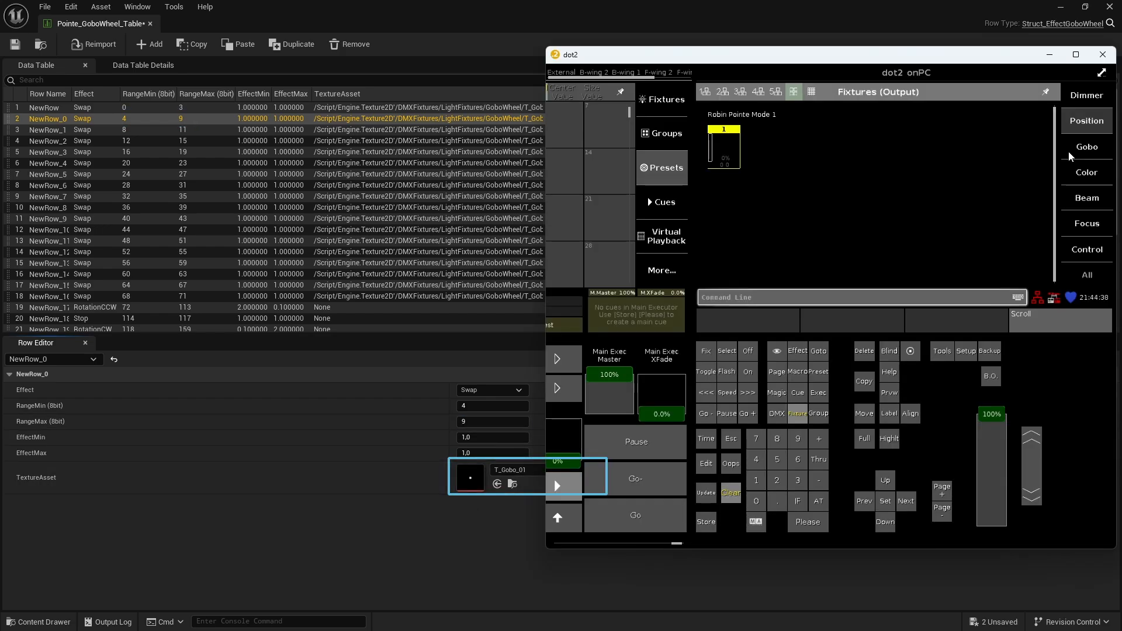
Switch to dot2 and check the image of gobo 1.1 on Gobowheel 1, then return to the data table
left_click(1072, 156)
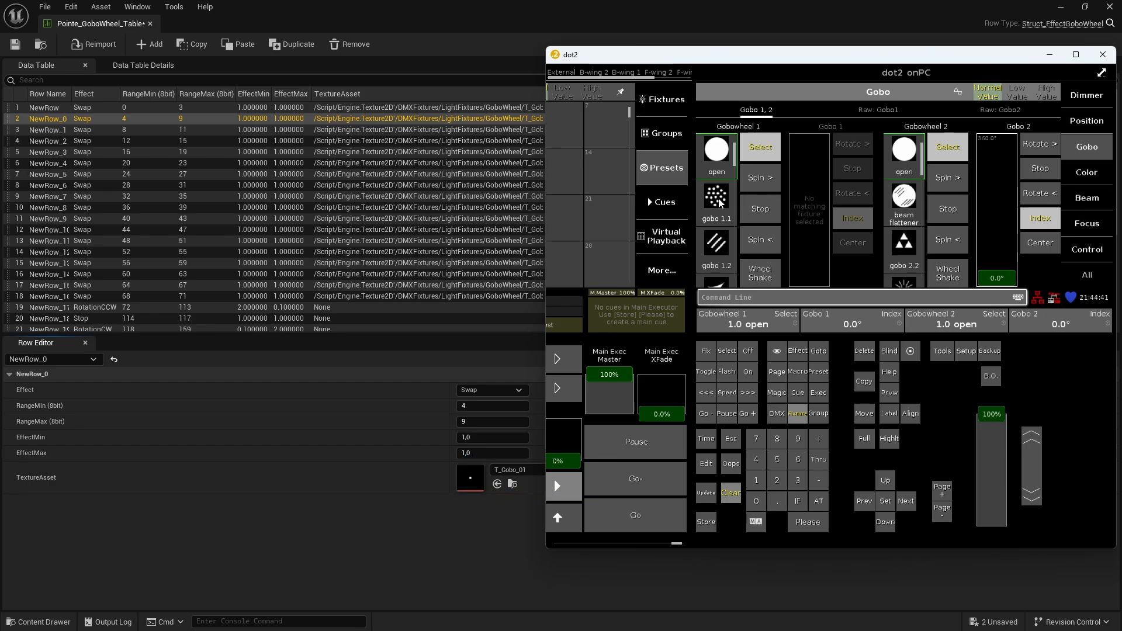
left_click(715, 199)
left_click(465, 511)
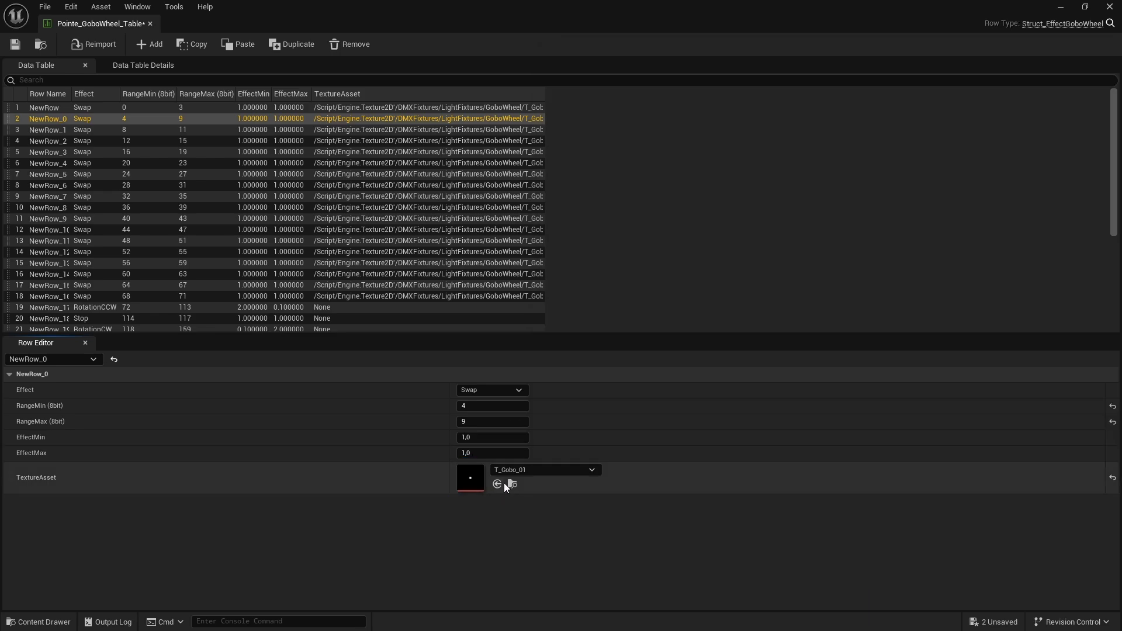
Assign the 15020283 texture from the Images folder as NewRow_0's TextureAsset
key("ctrl+space")
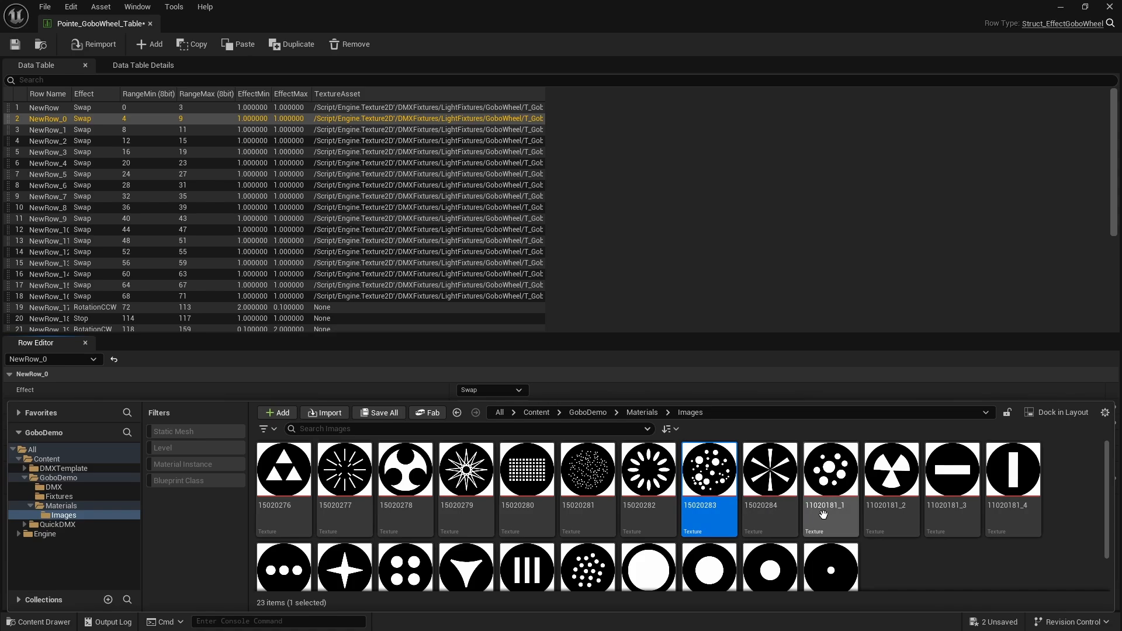
key("ctrl+space")
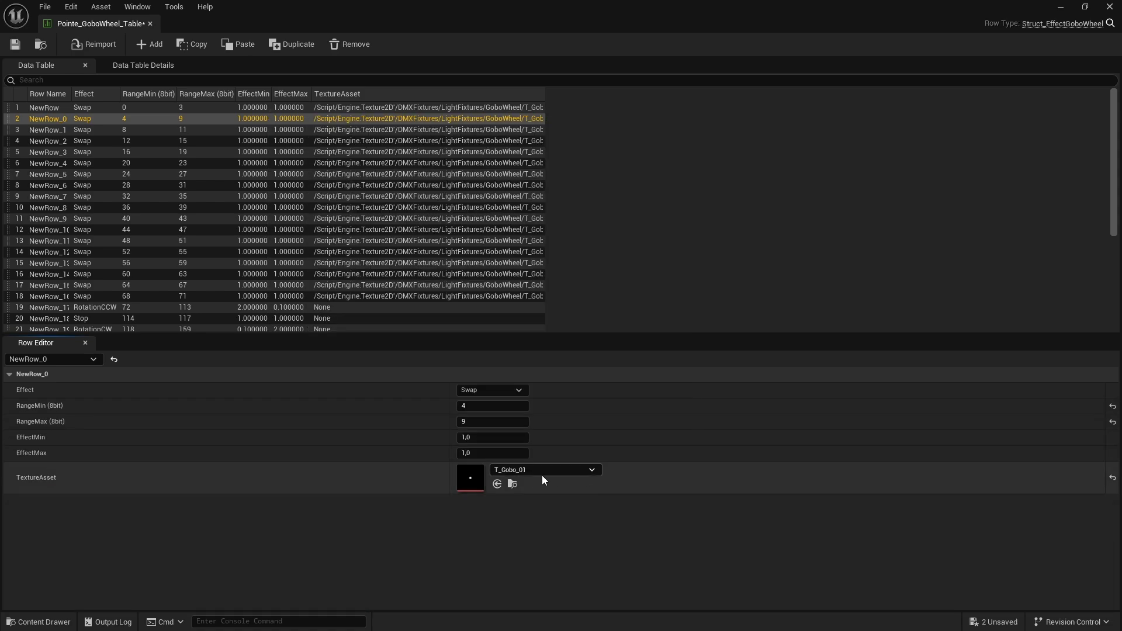
left_click(498, 484)
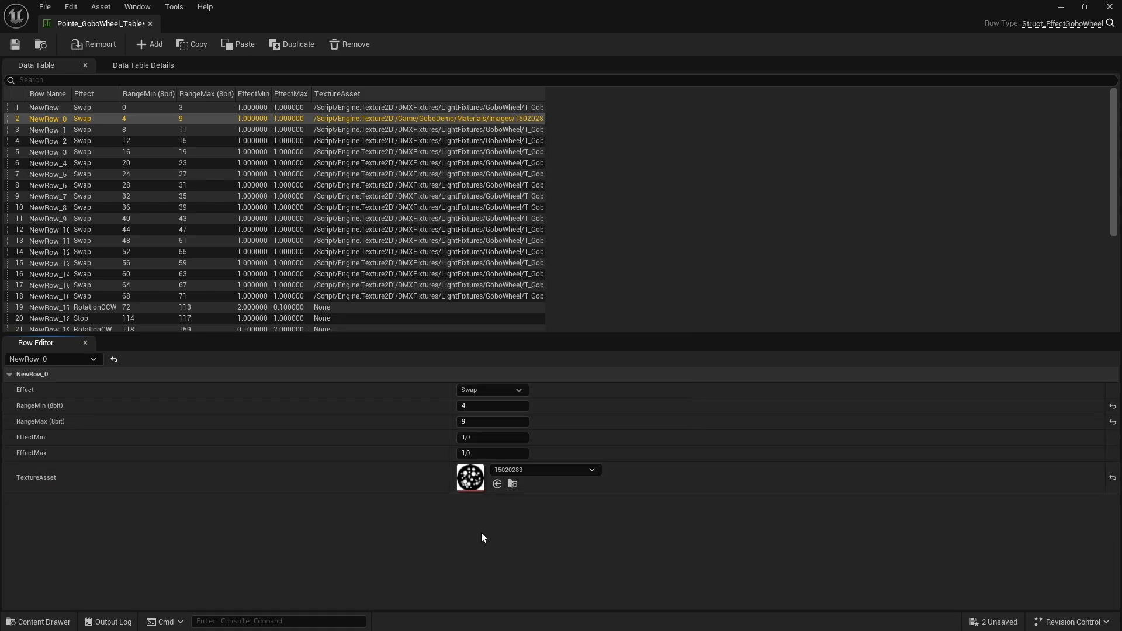
Match the static gobo rows to the DMX chart's ranges up to 82-87, naming them Open, Gobo_1 to Gobo_10 and GoboRed_1 to GoboRed_4
key("alt+Tab")
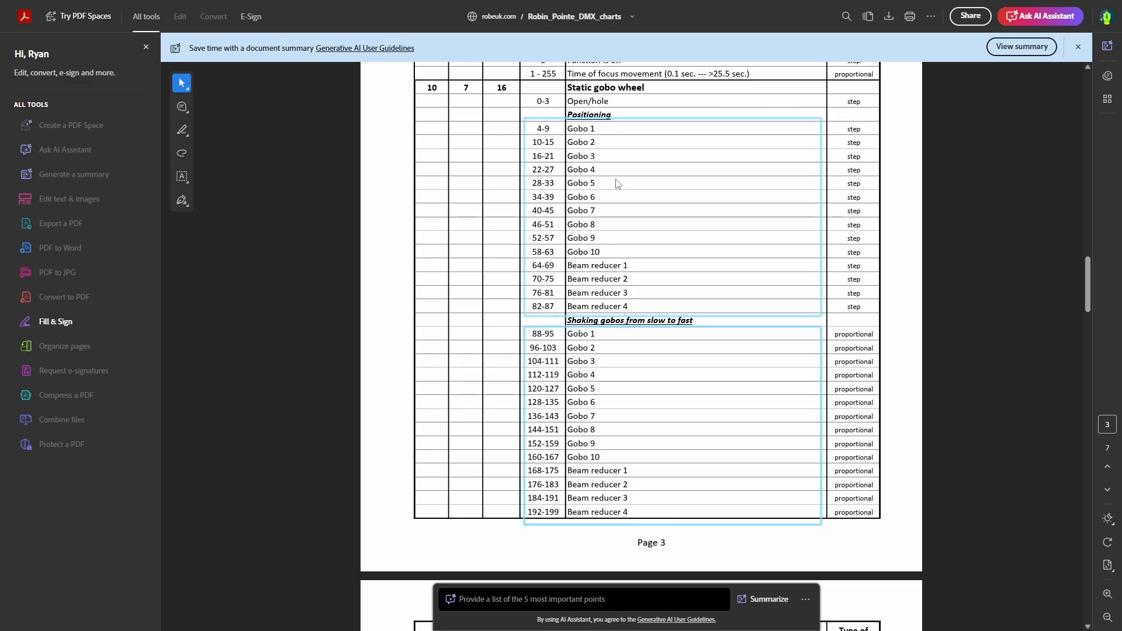
scroll(602, 374, "down", 5)
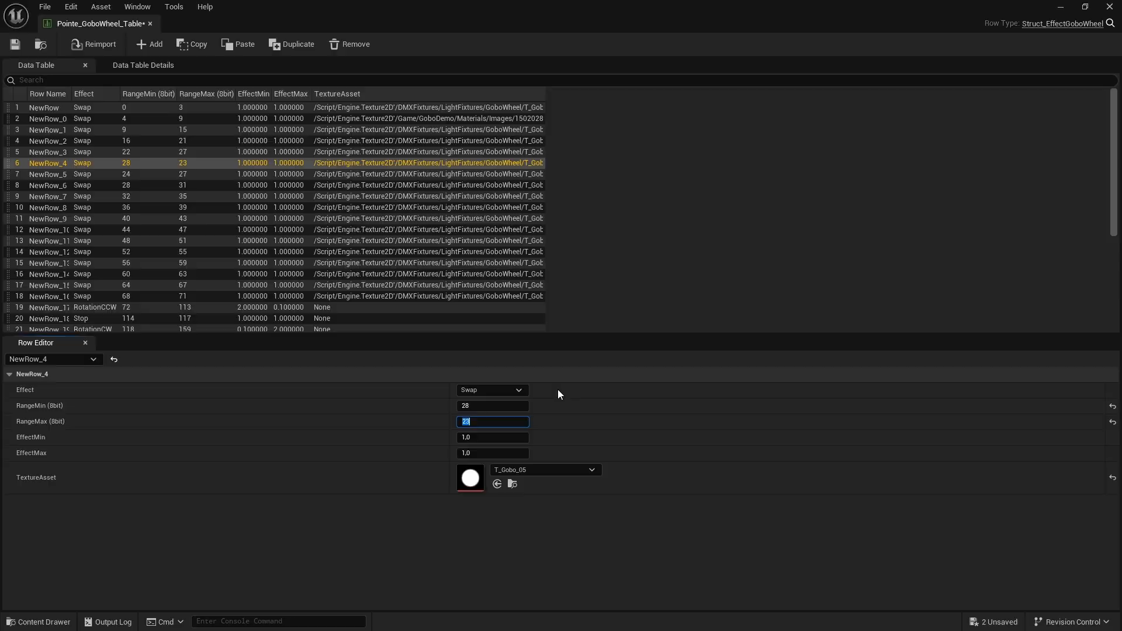
key("Tab")
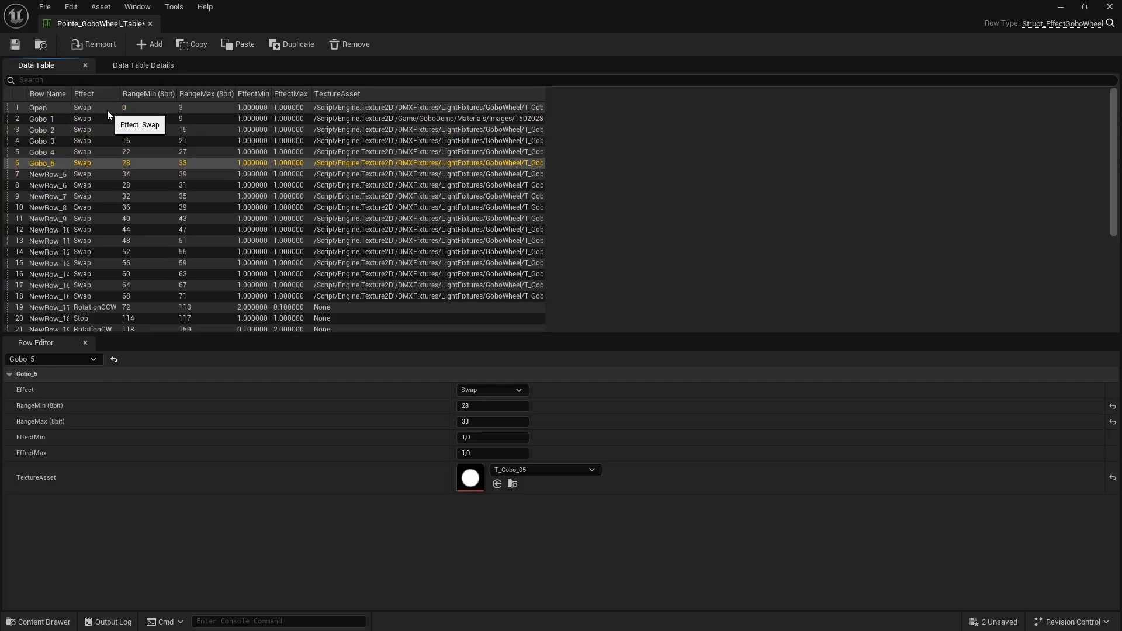
type("Gobo_1")
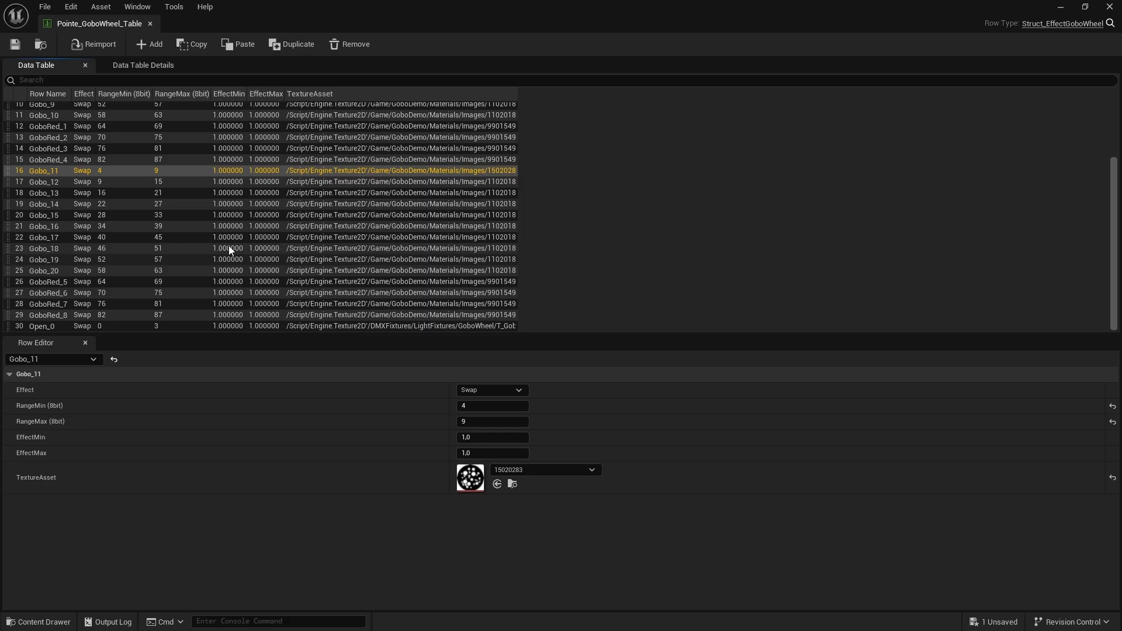
Add duplicate rows for the shaking gobos with the DMX chart's ranges, from 88-95 for Gobo_11 to 184-191 for GoboRed_7
key("alt+Tab")
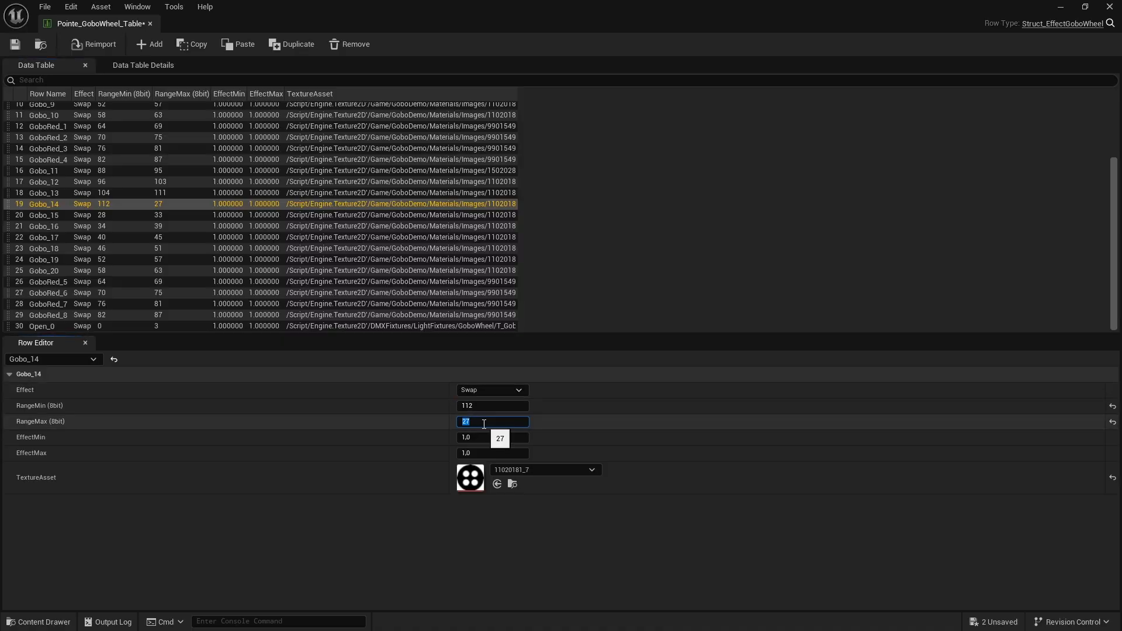
left_click(473, 423)
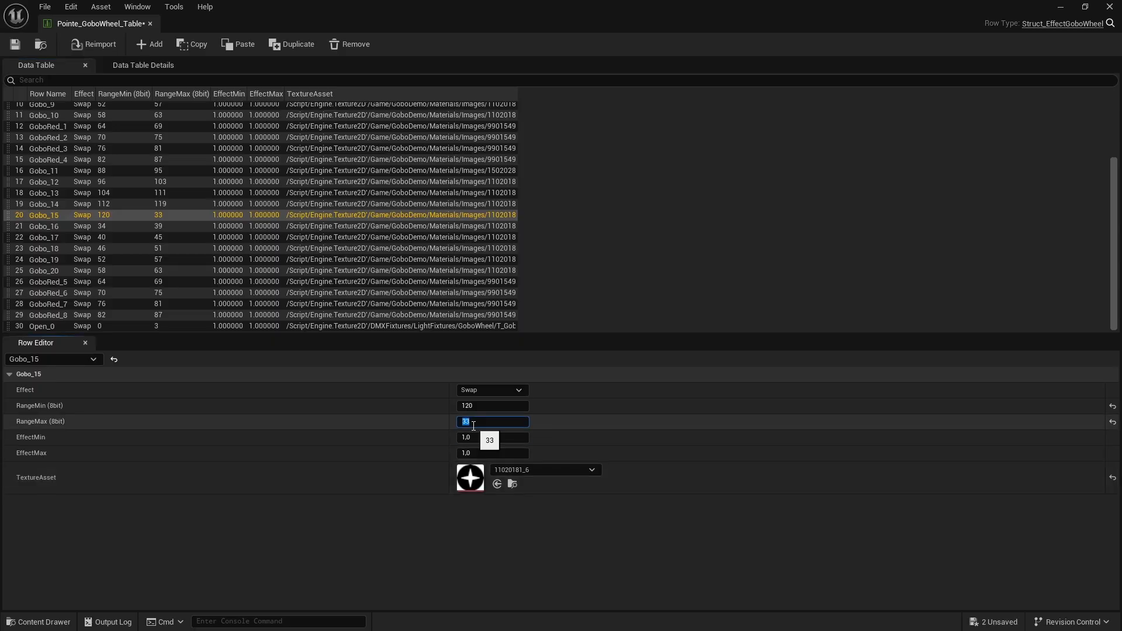
key("alt+Tab")
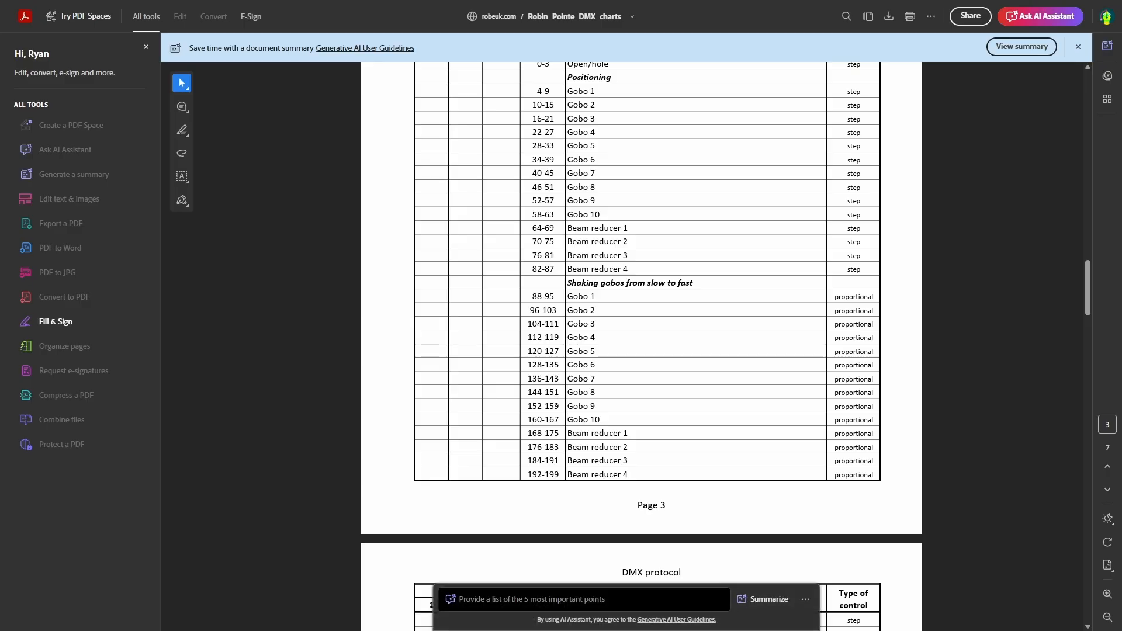
key("alt+Tab")
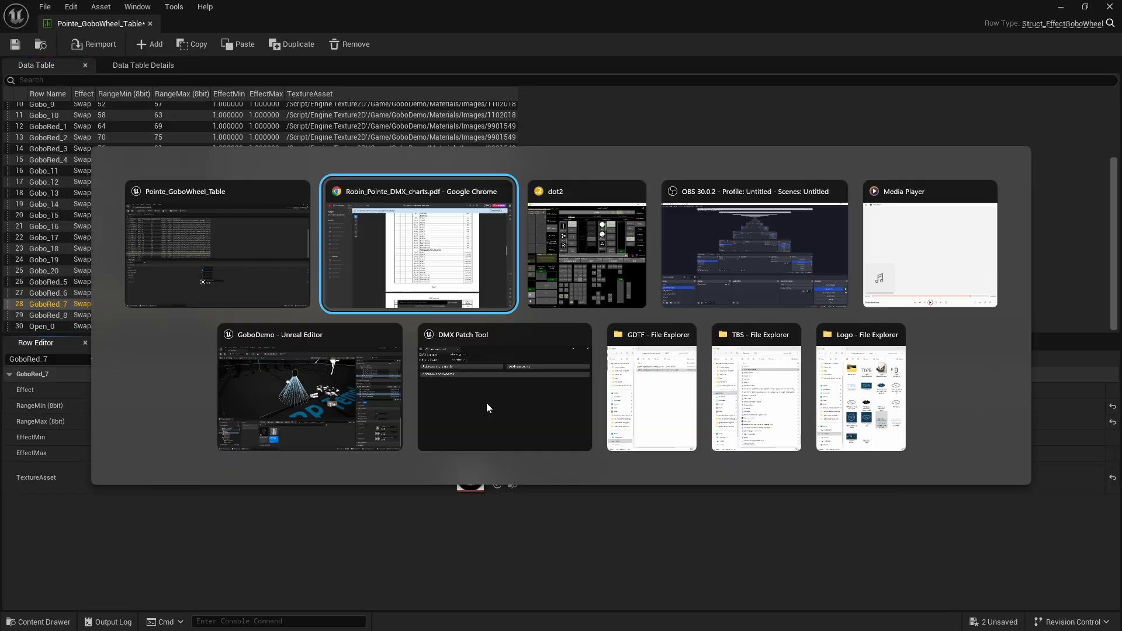
Set GoboRed_8's RangeMin to 192 and RangeMax to 199, and open Open_0's RangeMin for editing
left_click(48, 316)
left_click(467, 407)
key("alt+Tab")
key("alt+Tab")
type("192")
key("Tab")
type("199")
left_click(116, 328)
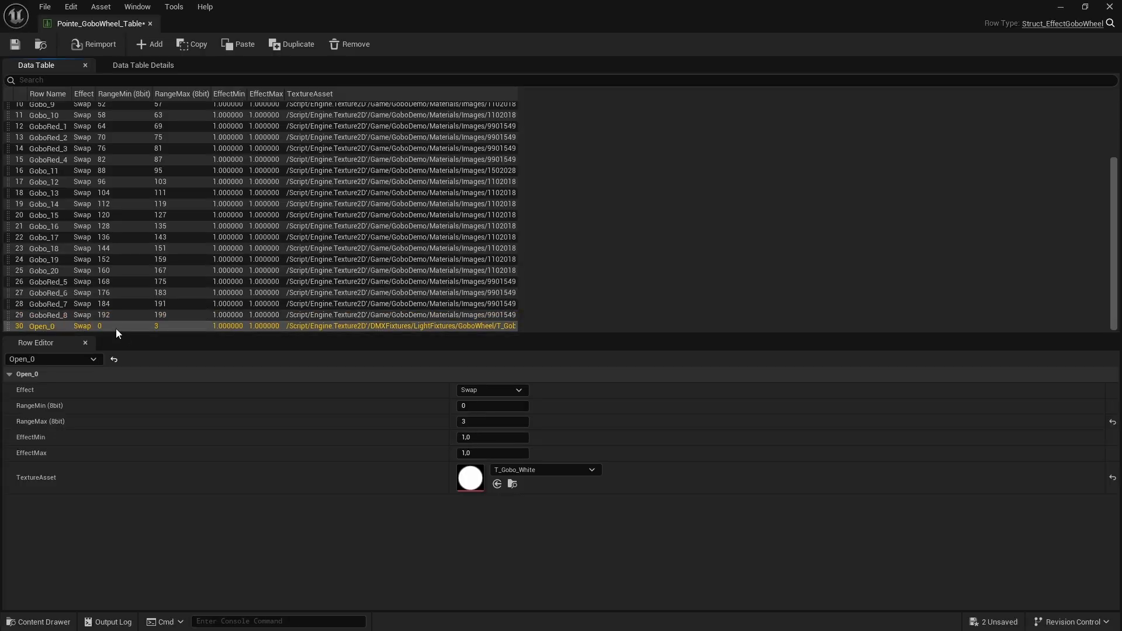
left_click(483, 406)
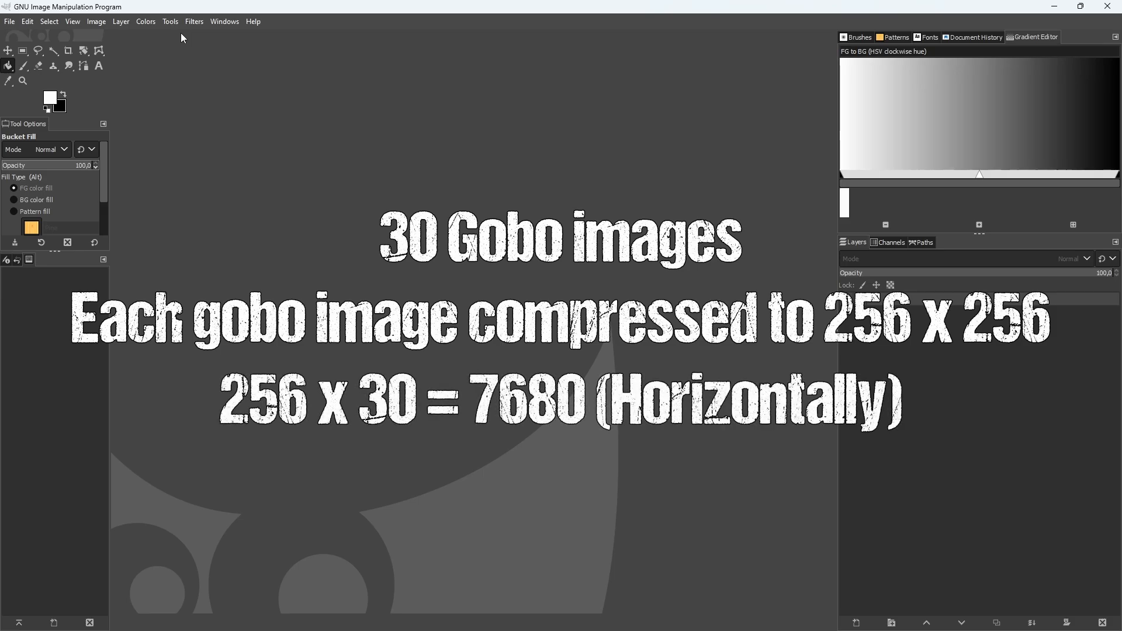
Switch to GIMP and create a new image 7680 px wide (256 × 30) and 256 px high
left_click(10, 22)
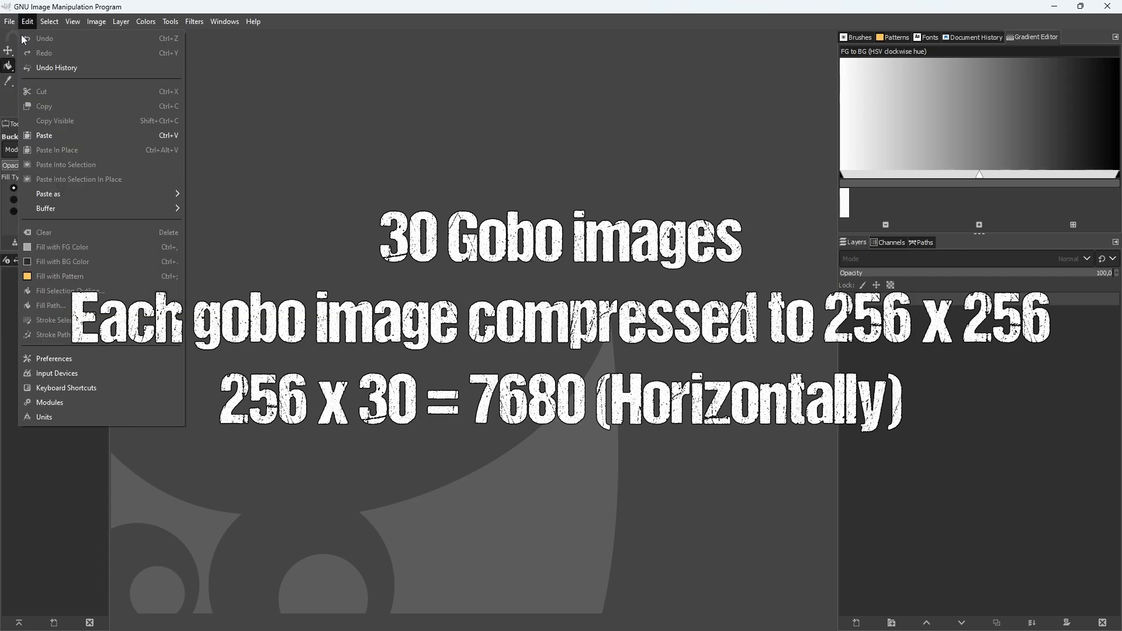
left_click(18, 38)
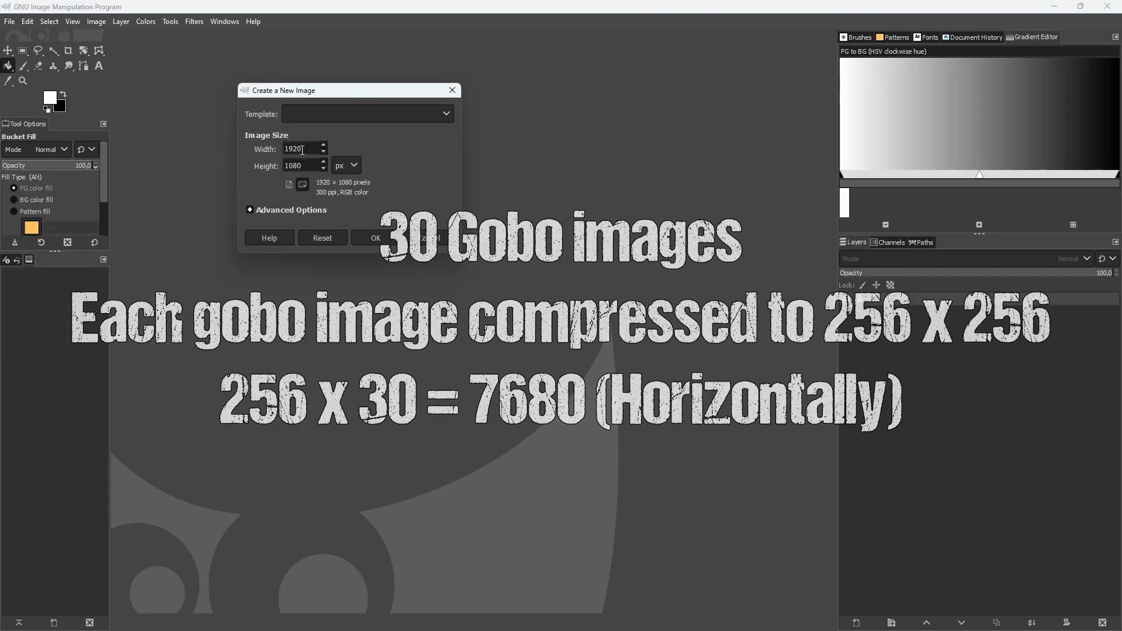
type("256")
key("Tab")
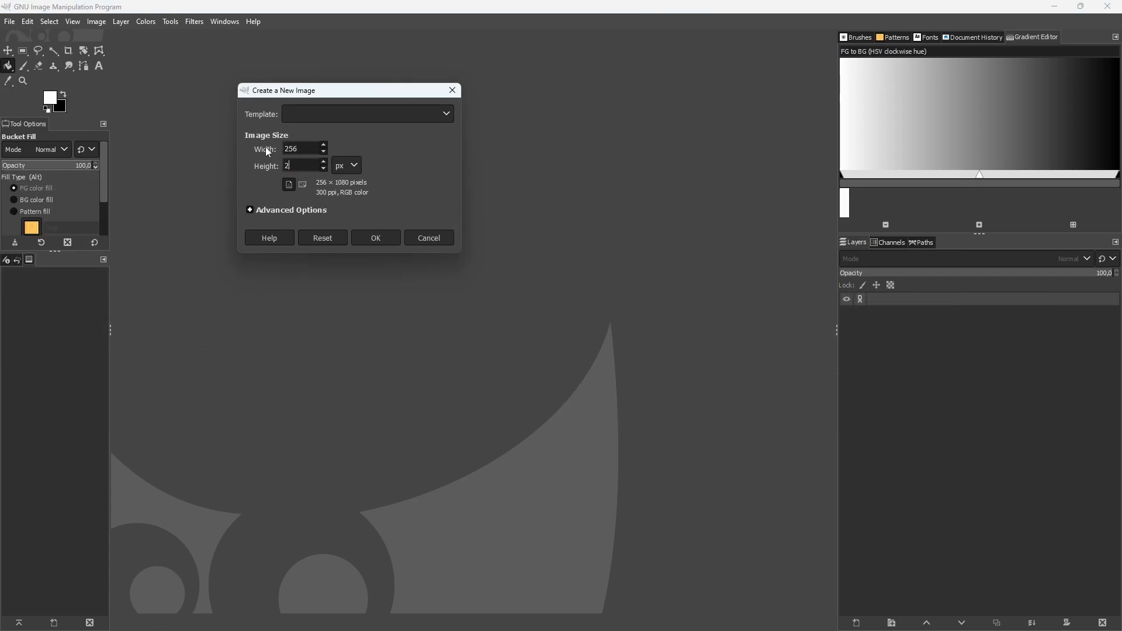
type("256")
left_click(309, 149)
type("*30")
left_click(308, 165)
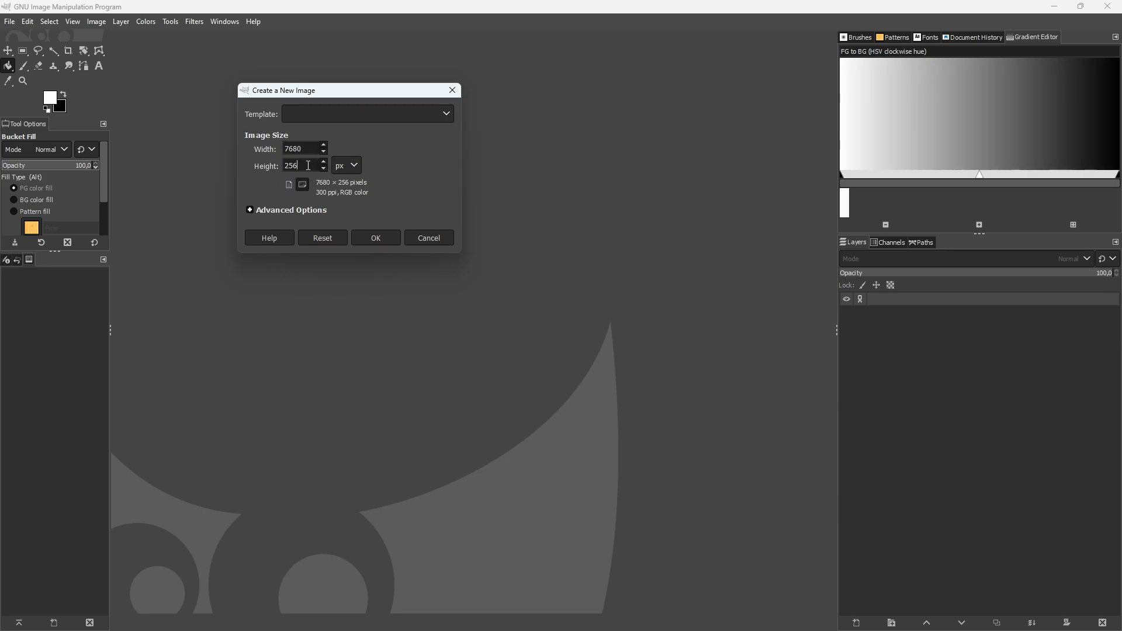
left_click(379, 235)
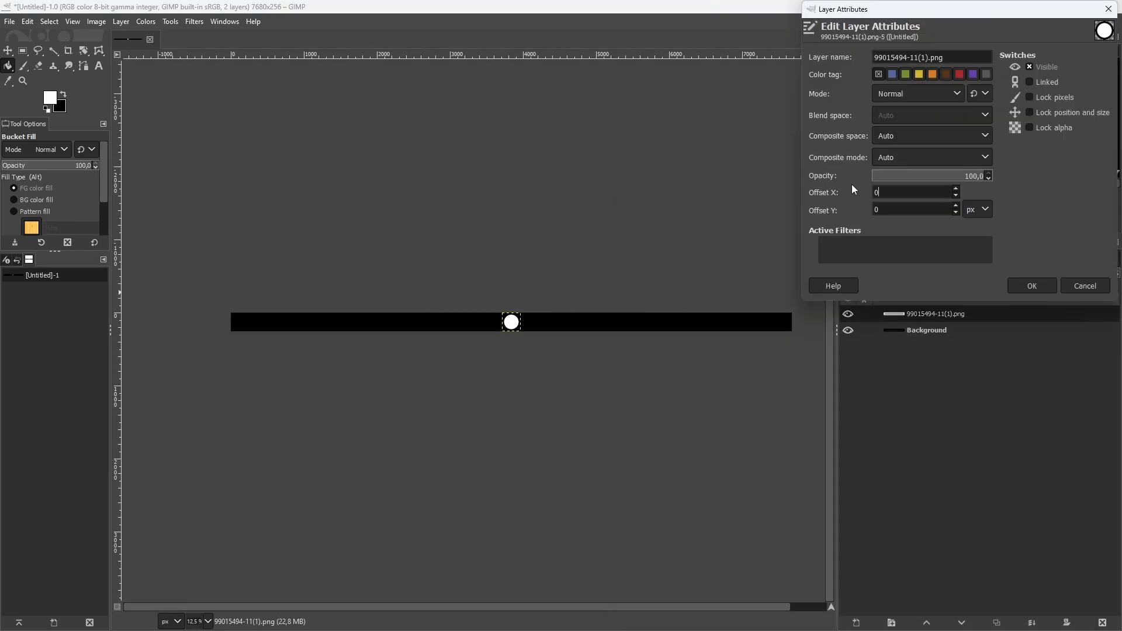
Arrange the gobo images as 256 × 256 px layers side by side along the strip
right_click(907, 312)
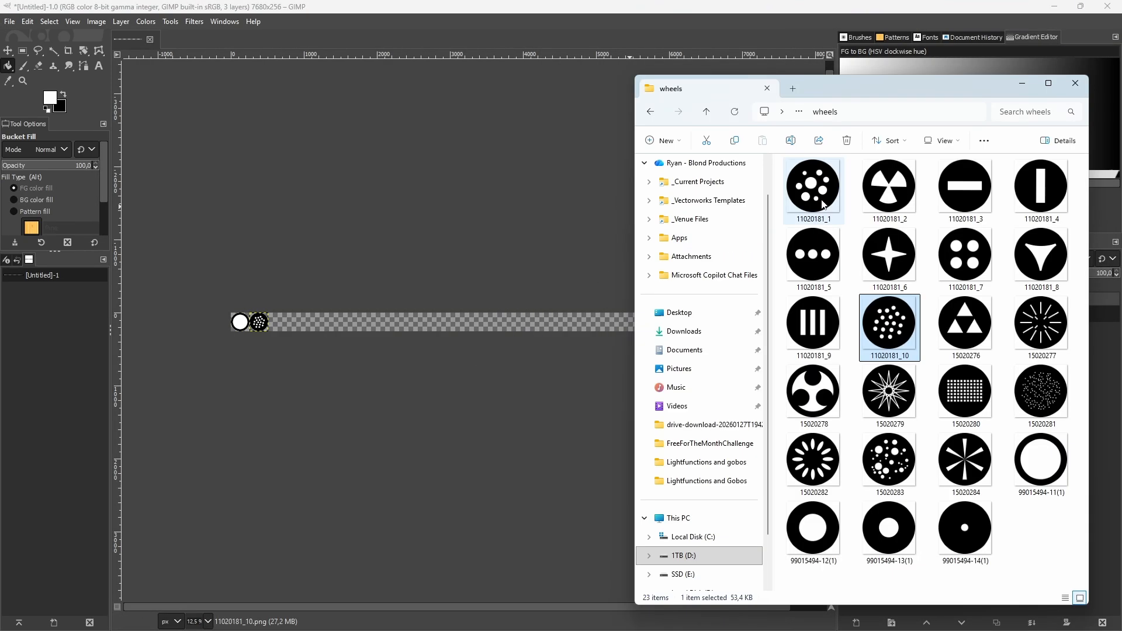
left_click(818, 394)
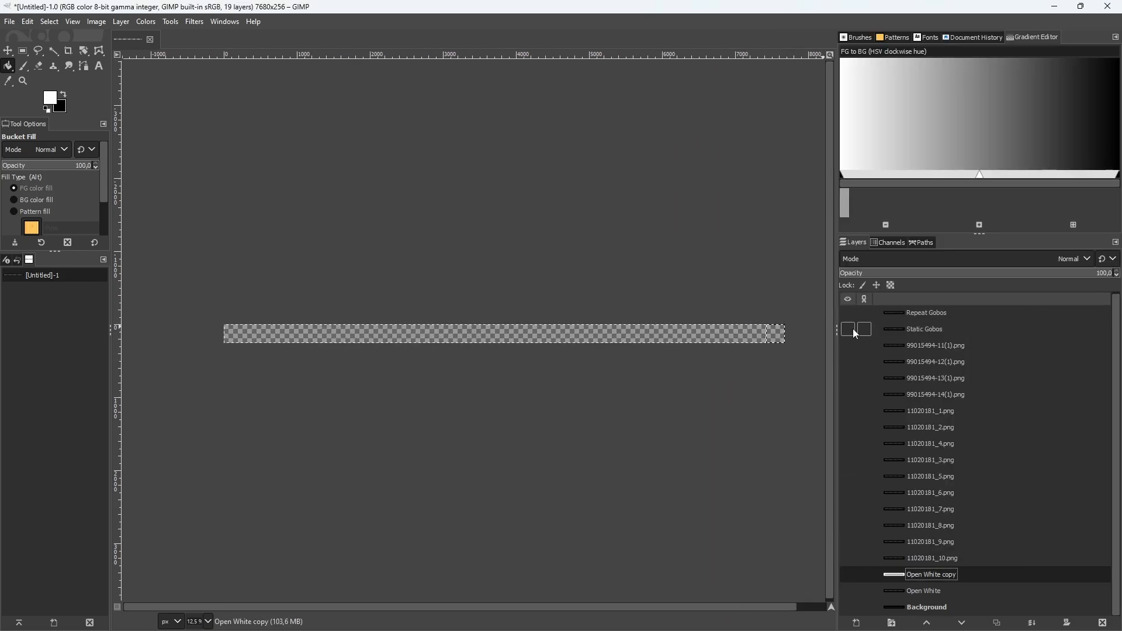
Make the Static Gobos, Repeat Gobos, Open White, Open White copy and Background layers visible
left_click(851, 330)
left_click(849, 313)
left_click(849, 558)
left_click(850, 573)
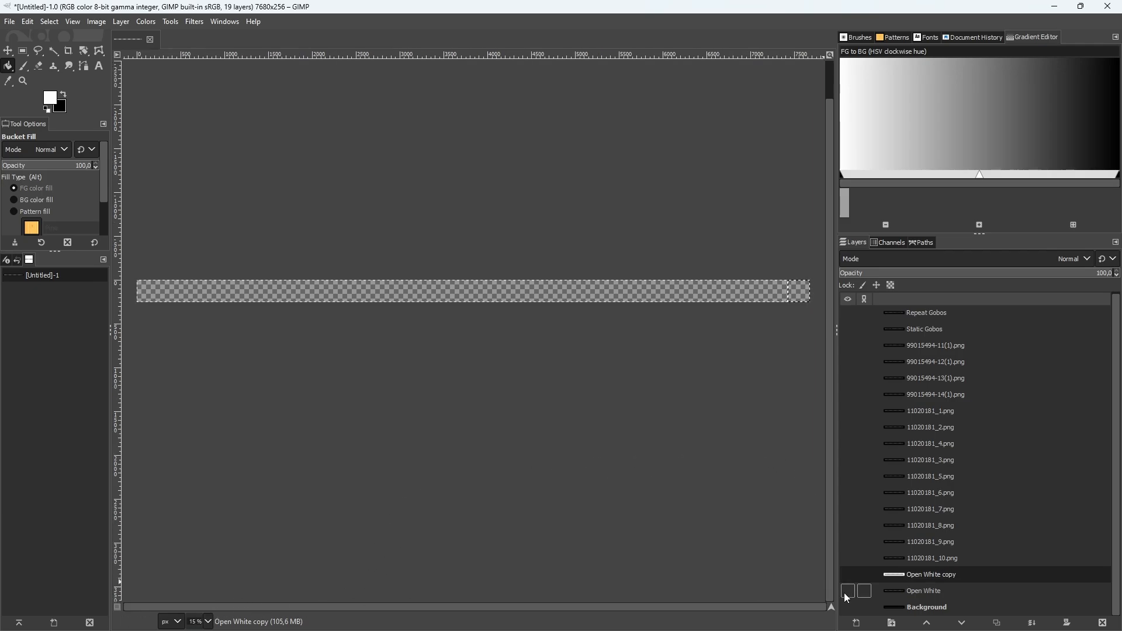
left_click(852, 330)
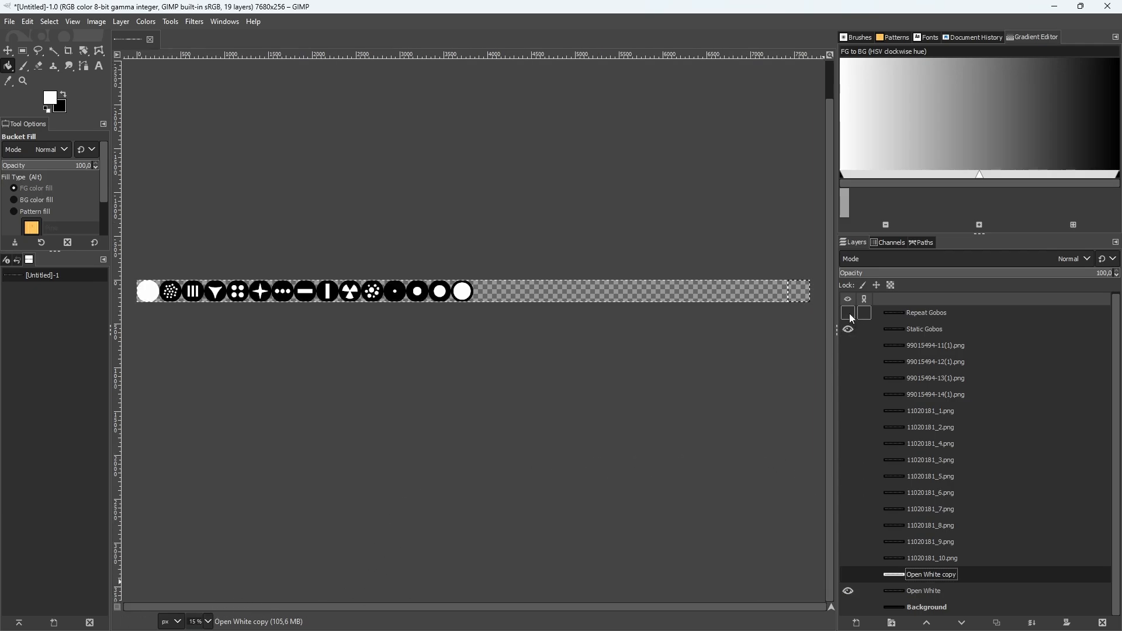
left_click(849, 313)
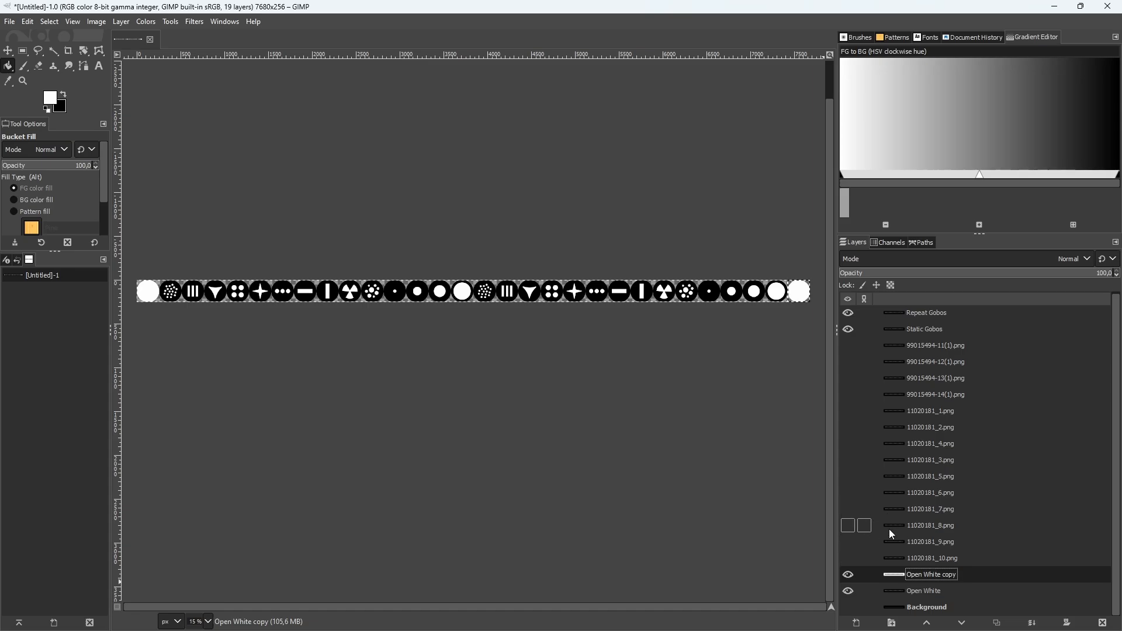
left_click(849, 608)
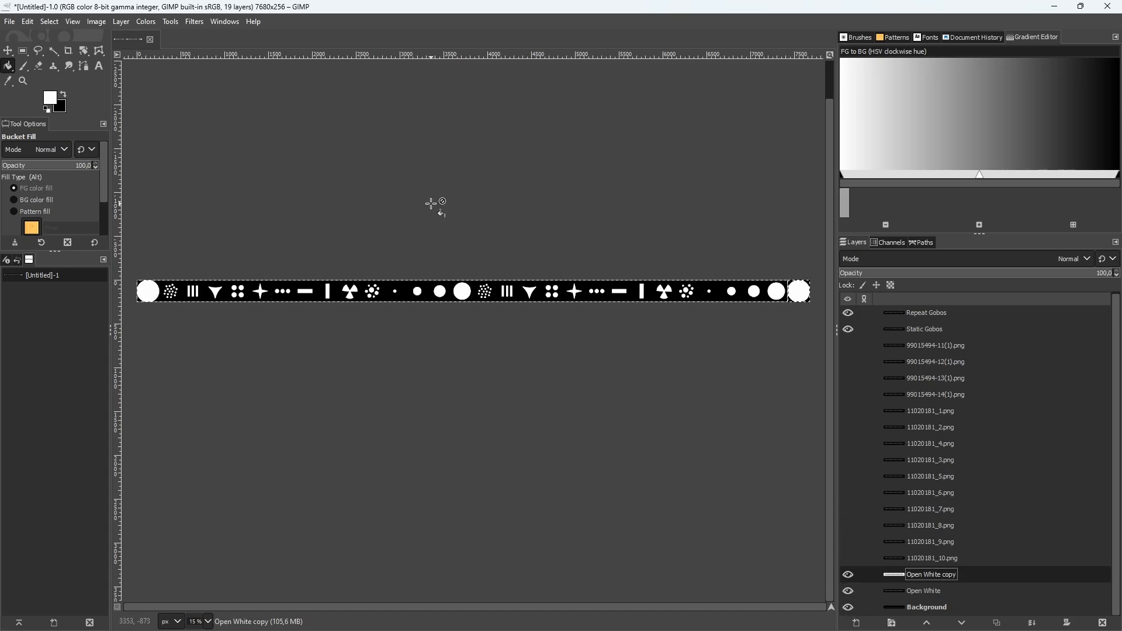
Export the gobo strip as GoboDisk.png into a new folder named Disk inside Lightfunctions and gobos
left_click(9, 22)
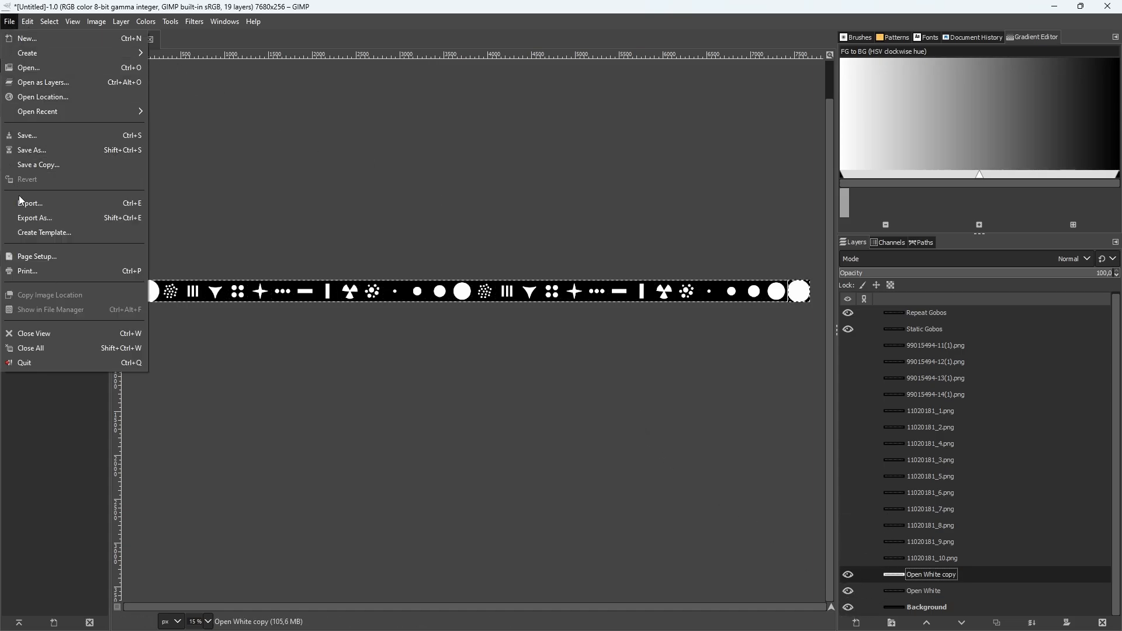
left_click(35, 219)
left_click(791, 196)
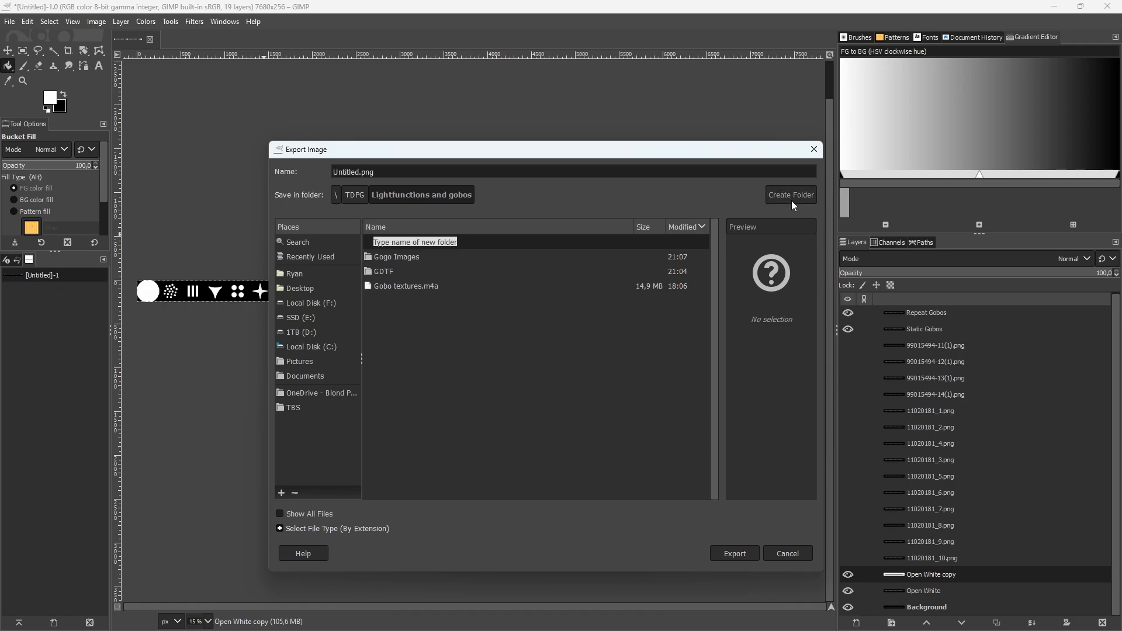
type("Disk")
key("Return")
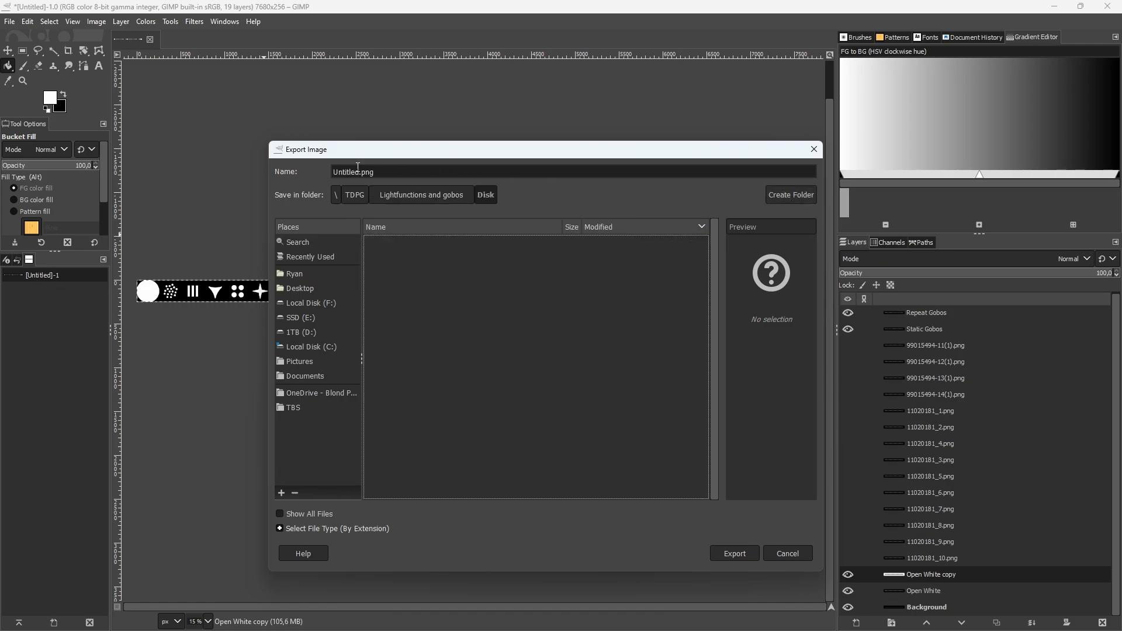
double_click(351, 172)
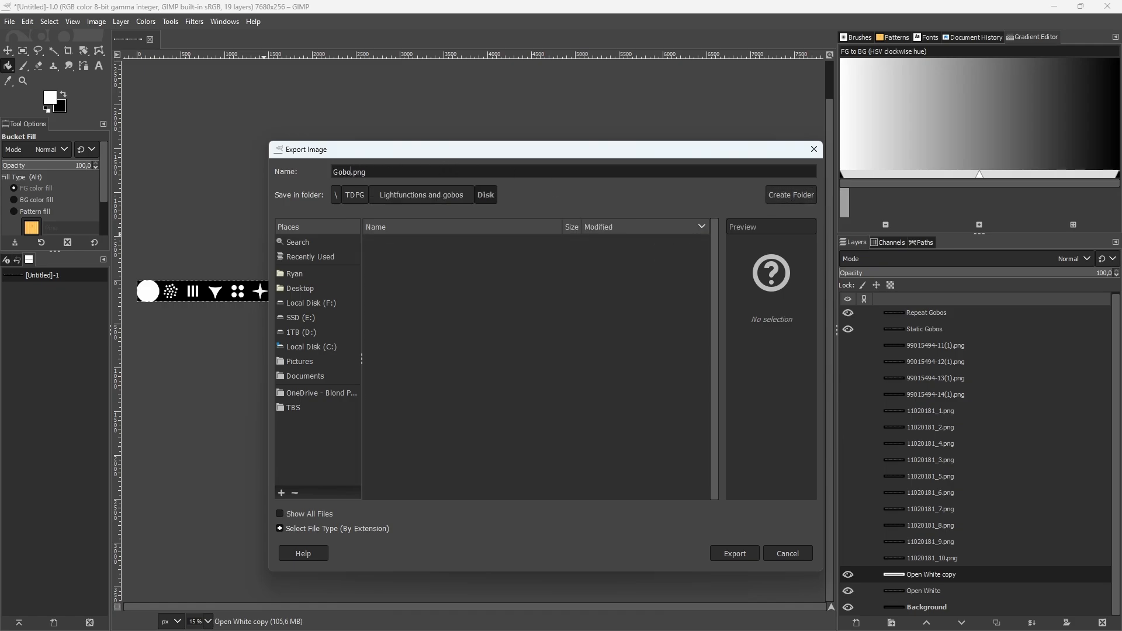
type("GoboDisk")
key("Return")
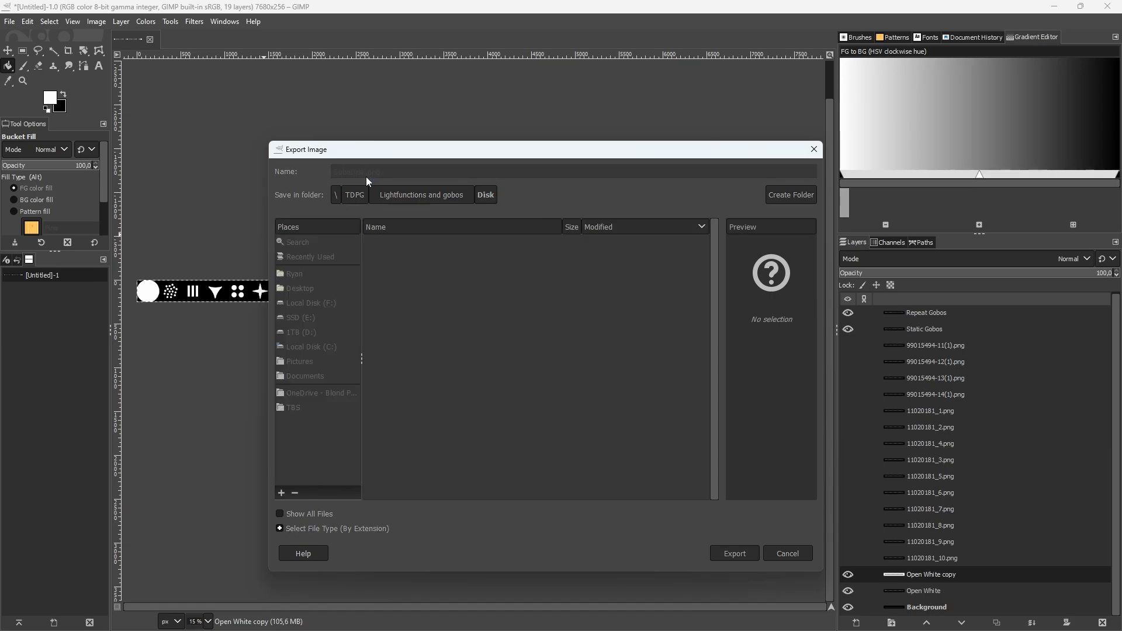
key("Return")
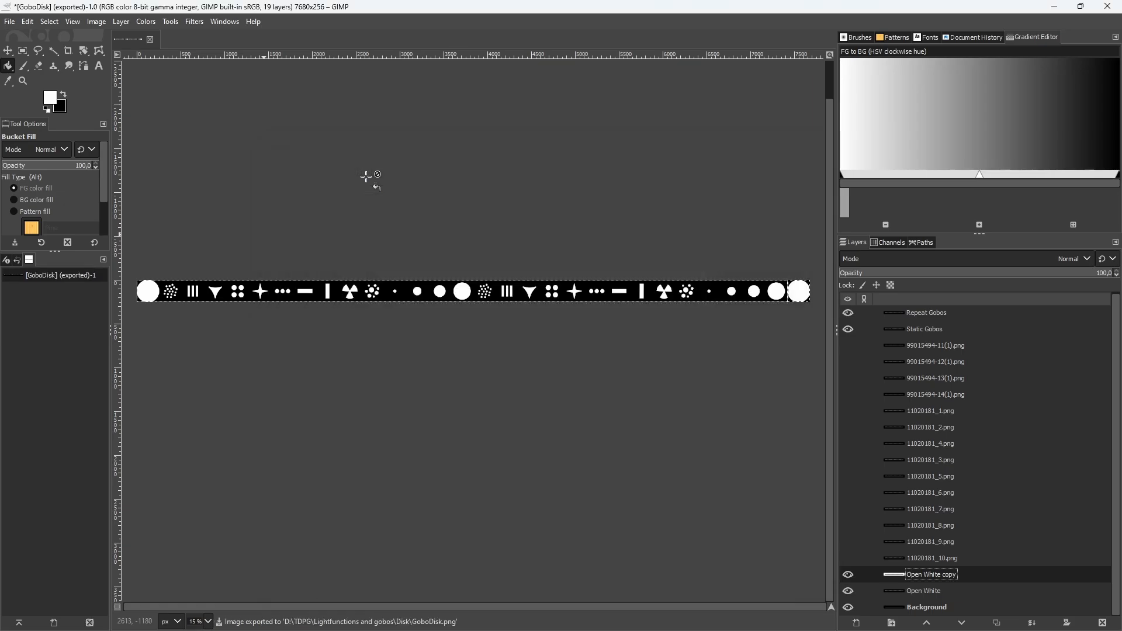
Switch to Unreal Engine and import the GoboDisk file from the Disk folder into GoboDemo's Materials/Images folder
left_click(853, 299)
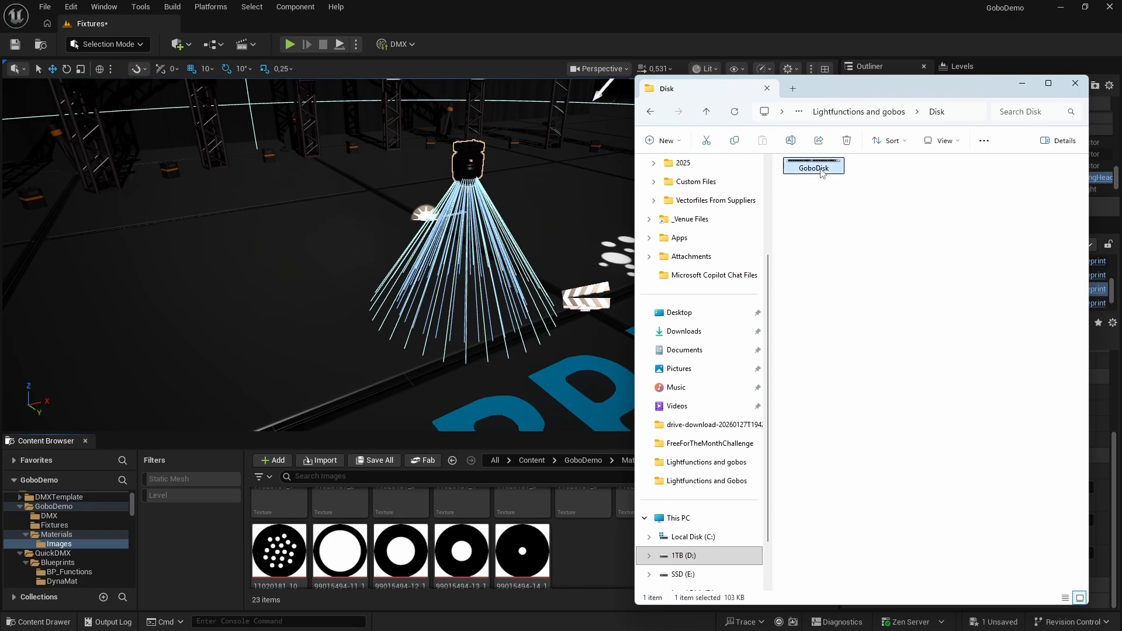
left_click_drag(821, 173, 580, 533)
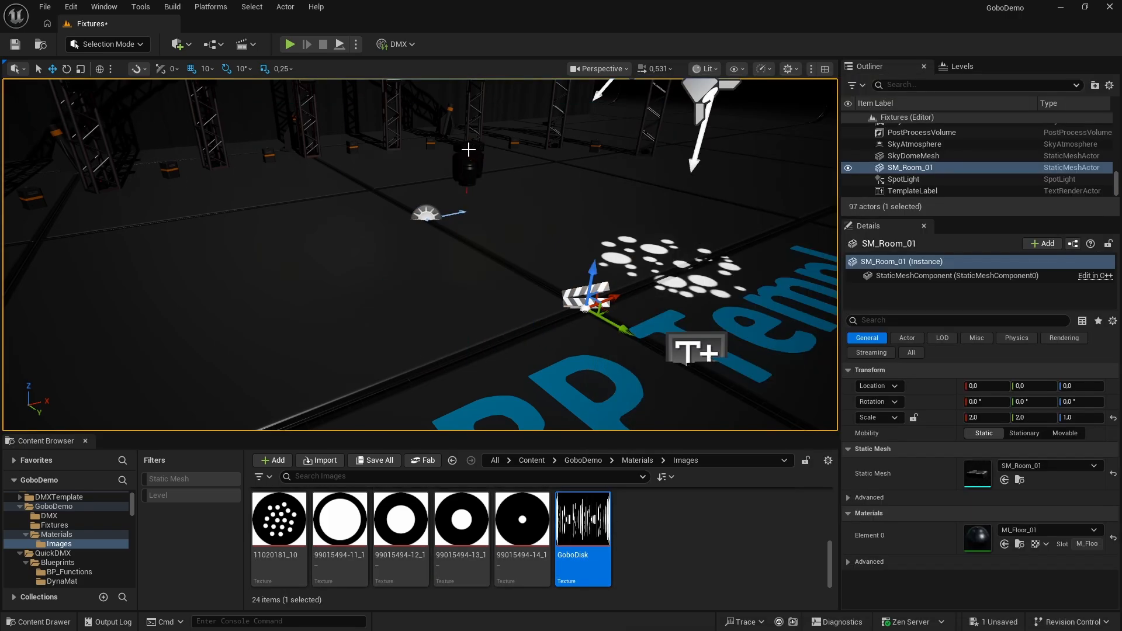
Assign Pointe_GoboWheel_Table from the Fixtures folder as the Effect Table of BP_MovingHead's GoboWheel_Component
left_click(468, 151)
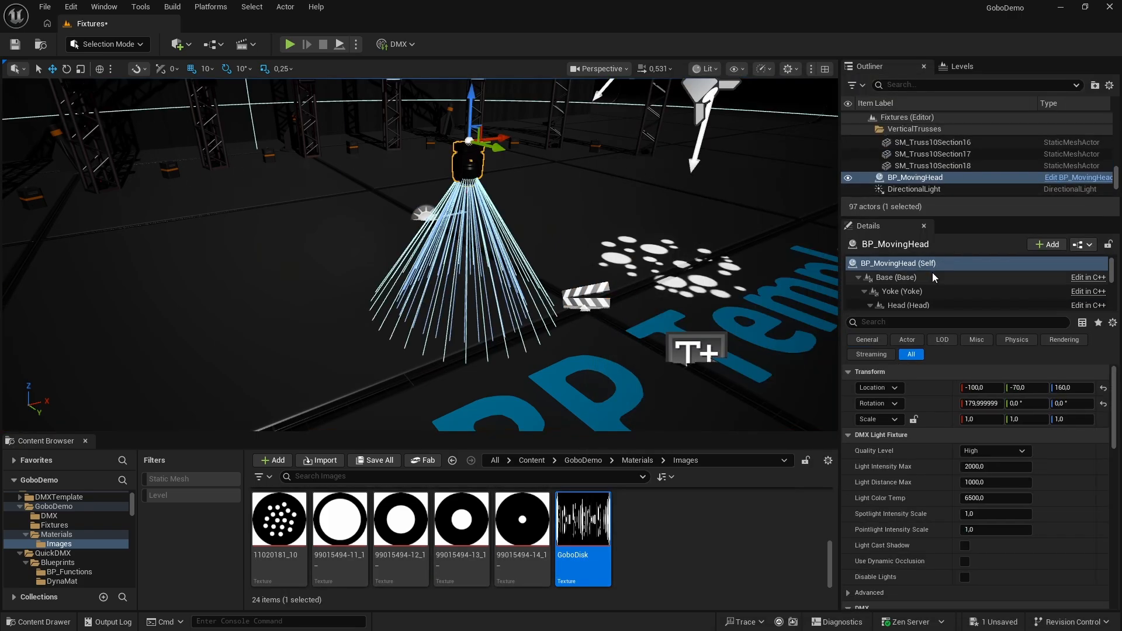
scroll(935, 278, "down", 5)
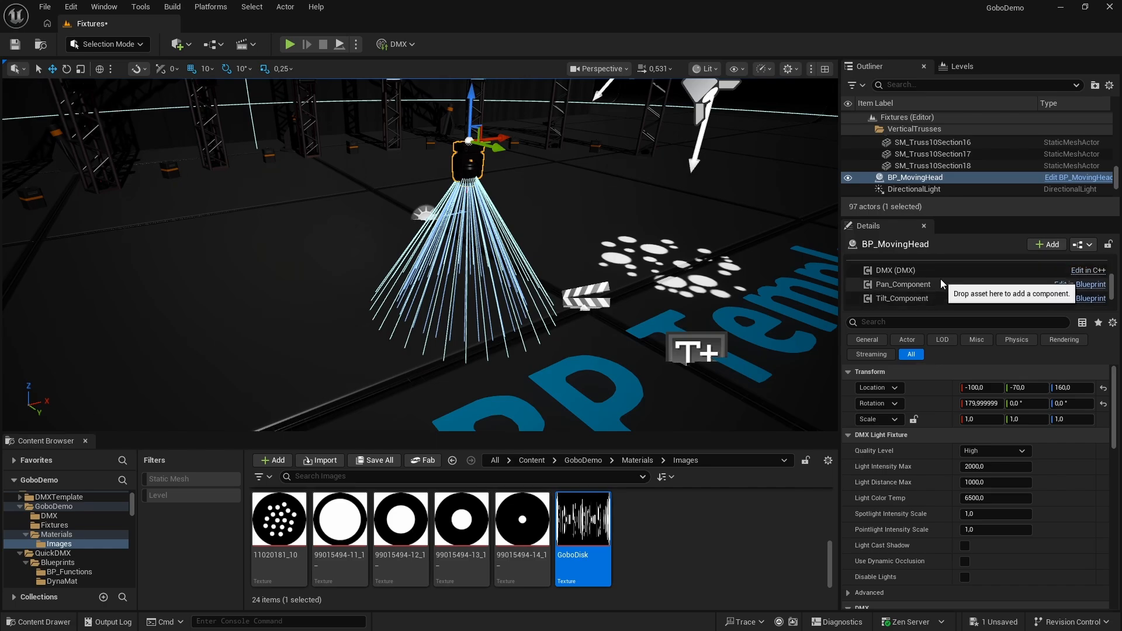
scroll(941, 278, "down", 3)
left_click(911, 269)
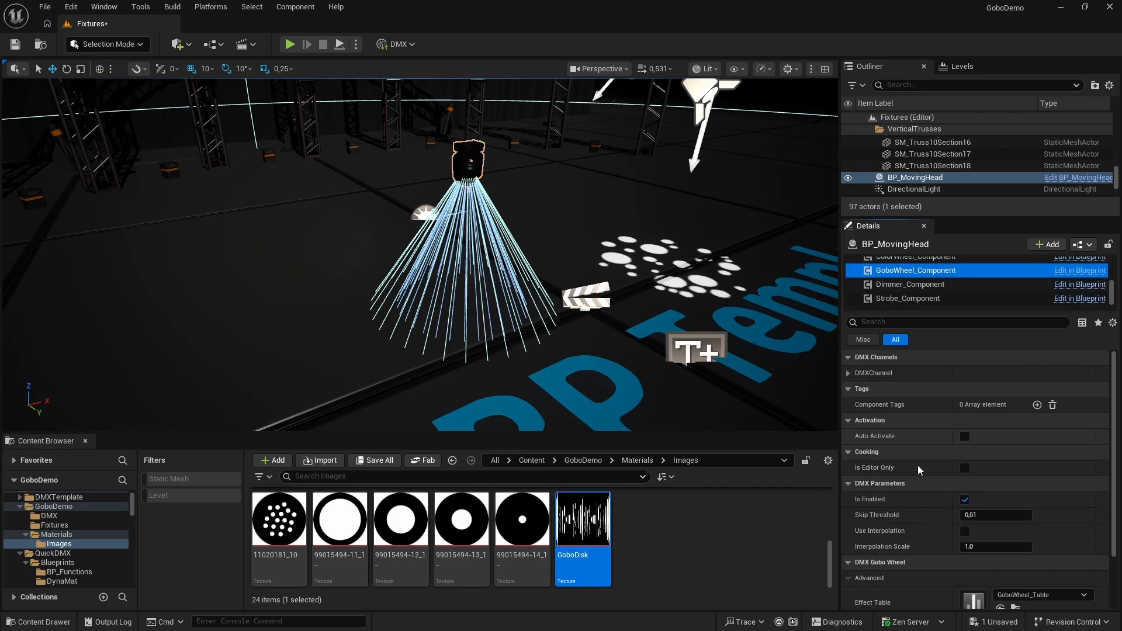
scroll(1002, 563, "down", 3)
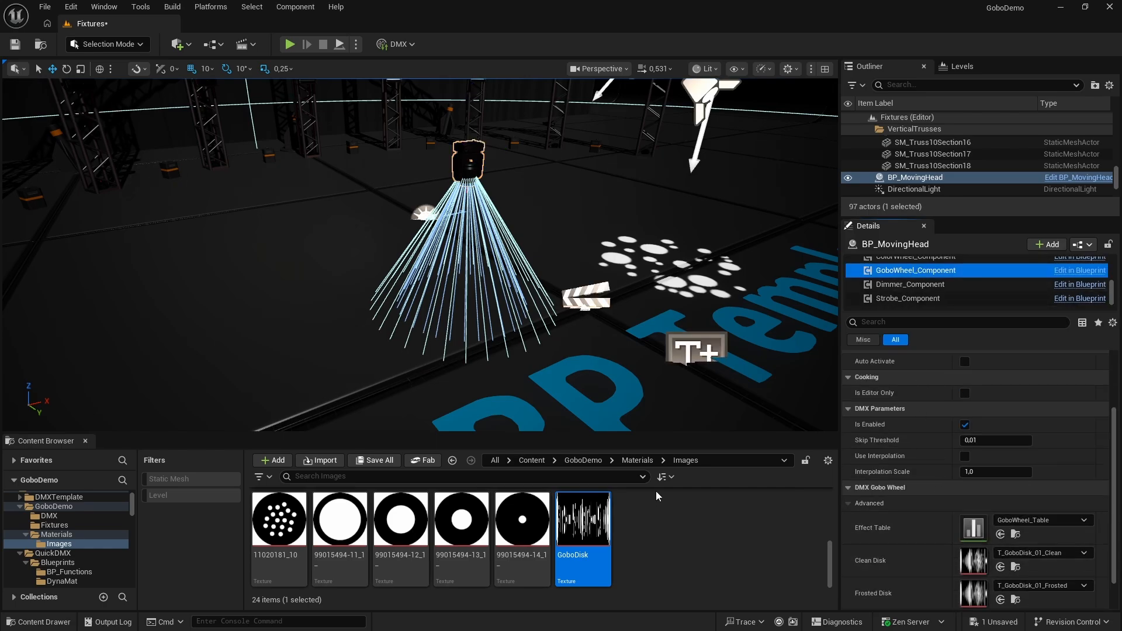
left_click(583, 461)
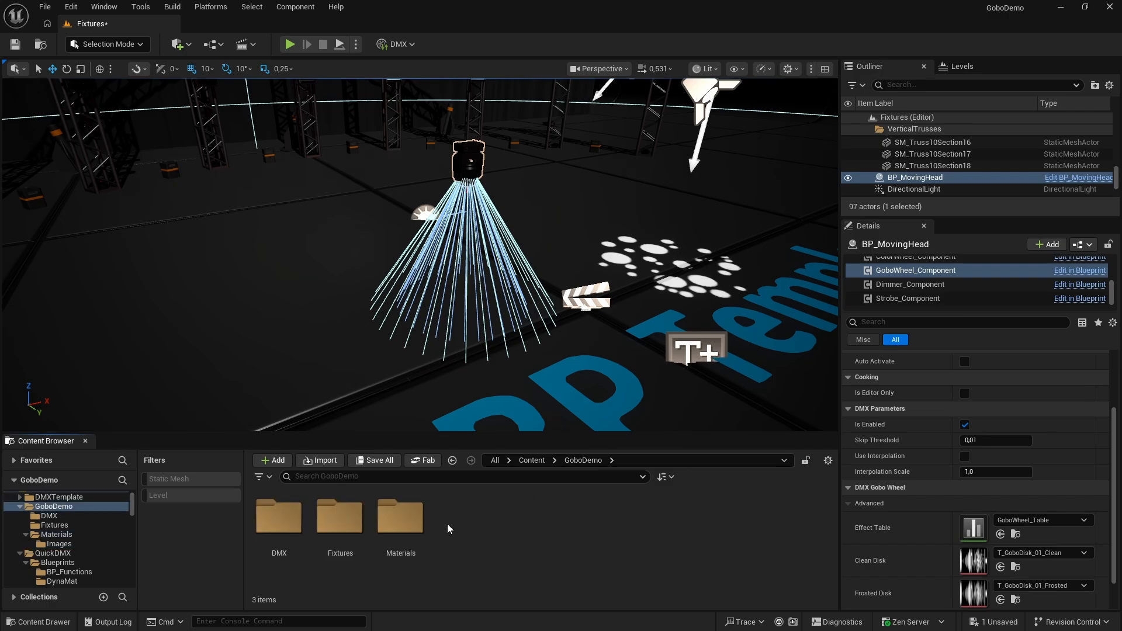
double_click(340, 523)
left_click_drag(360, 520, 980, 530)
Assign the GoboDisk texture from Materials/Images as the Clean Disk of the GoboWheel_Component
left_click(575, 461)
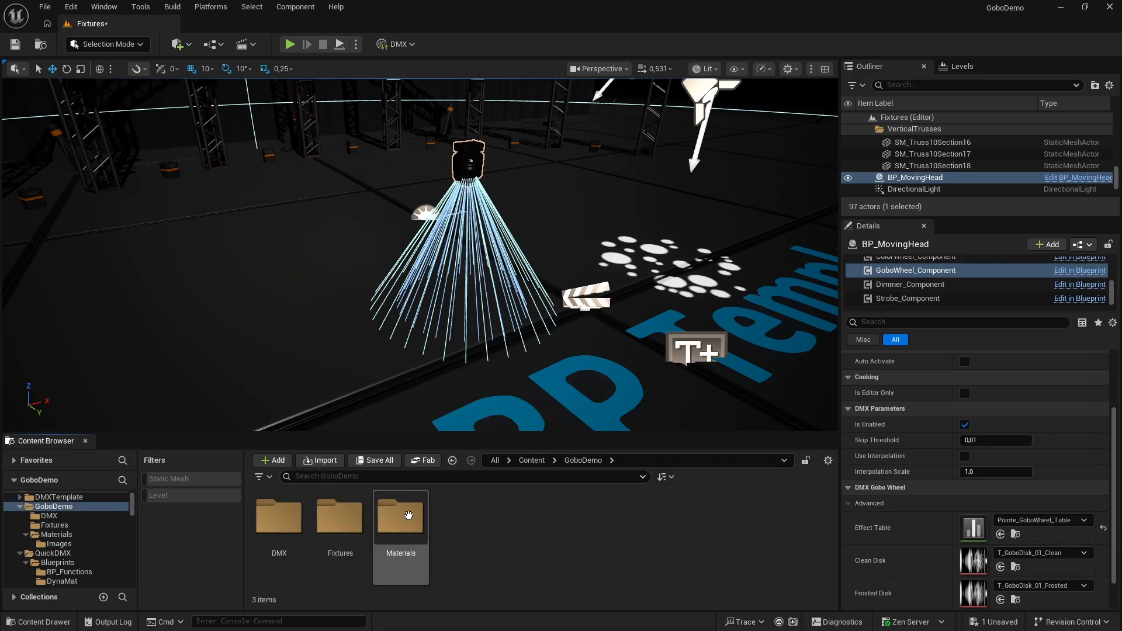
double_click(398, 520)
double_click(302, 521)
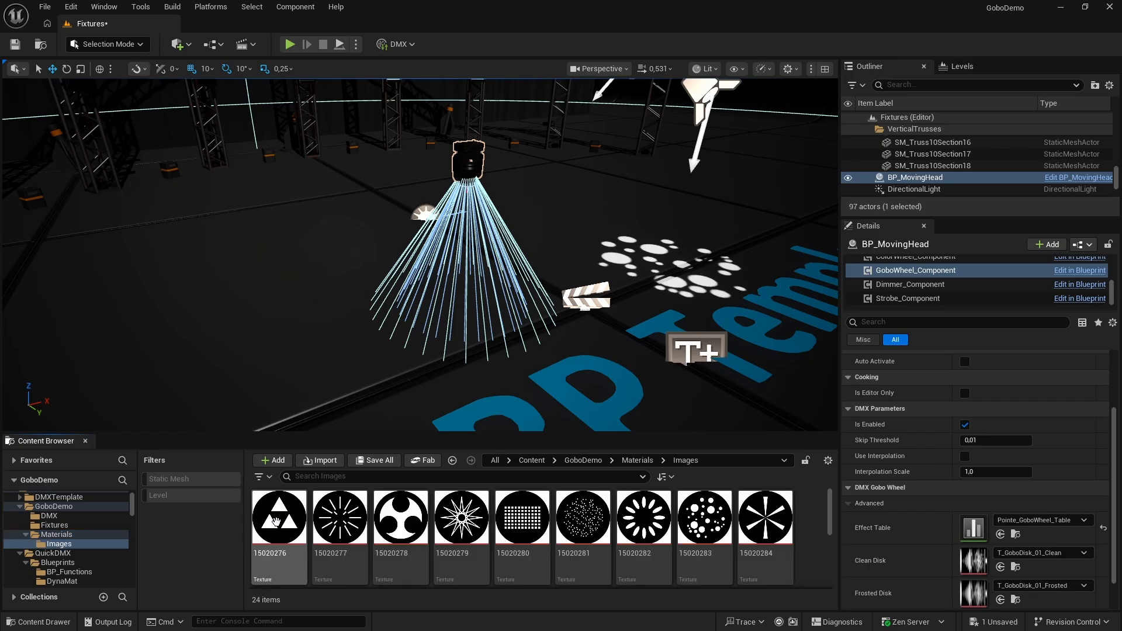
scroll(497, 538, "down", 5)
left_click_drag(582, 521, 988, 560)
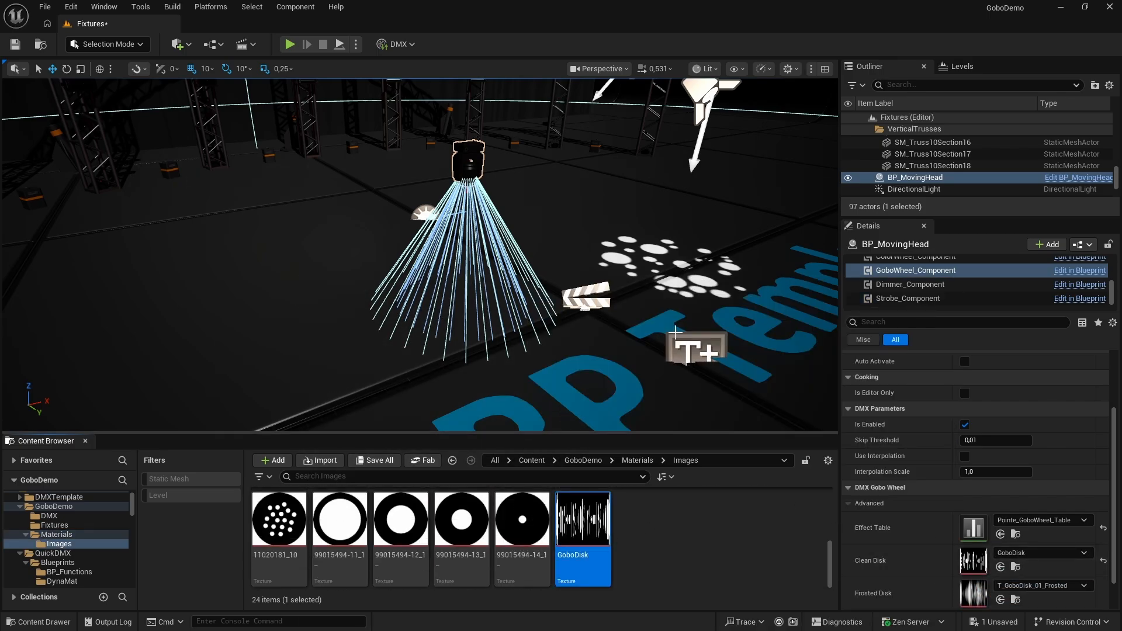
Start simulating the level, switch to dot2 onPC and bring the fixture's dimmer to full
left_click(356, 44)
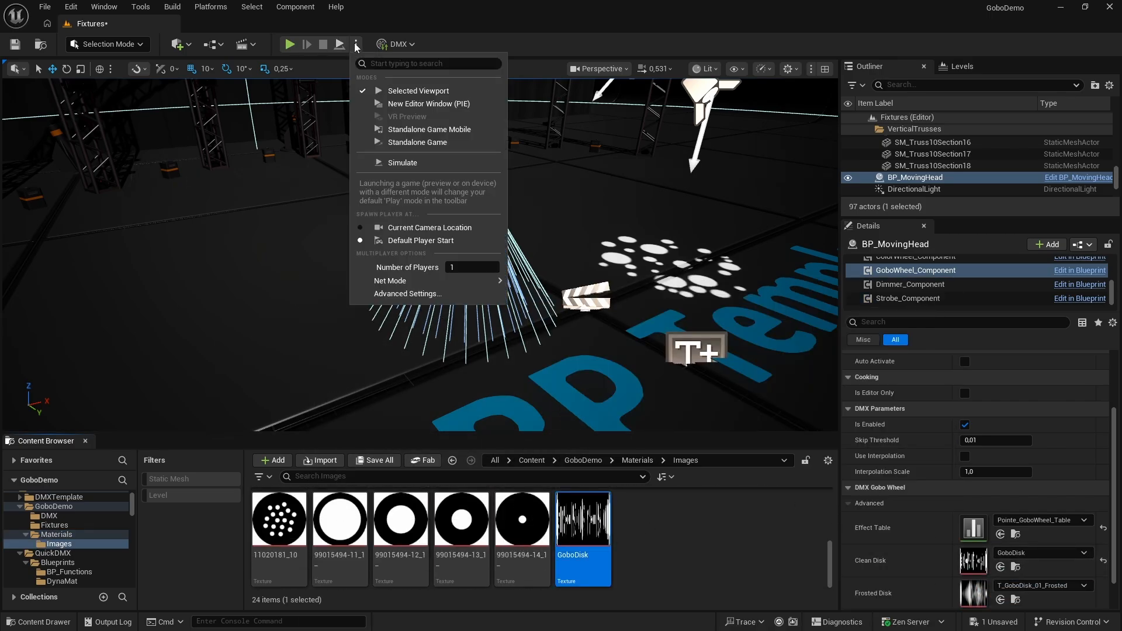
left_click(404, 163)
key("alt+Tab")
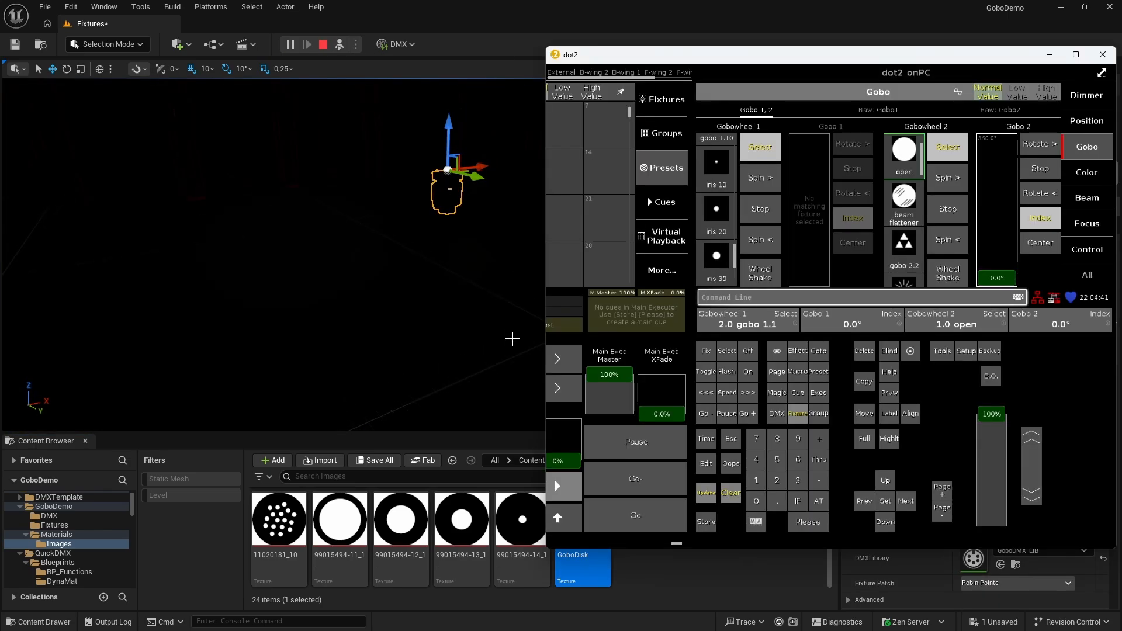
key("alt+Tab")
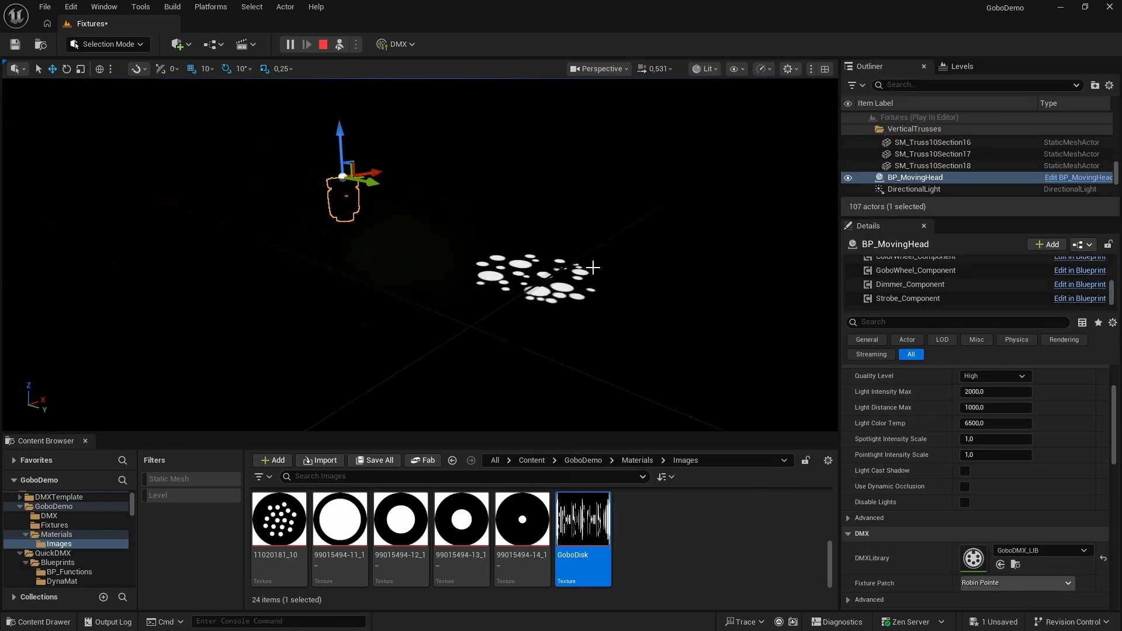
key("alt+Tab")
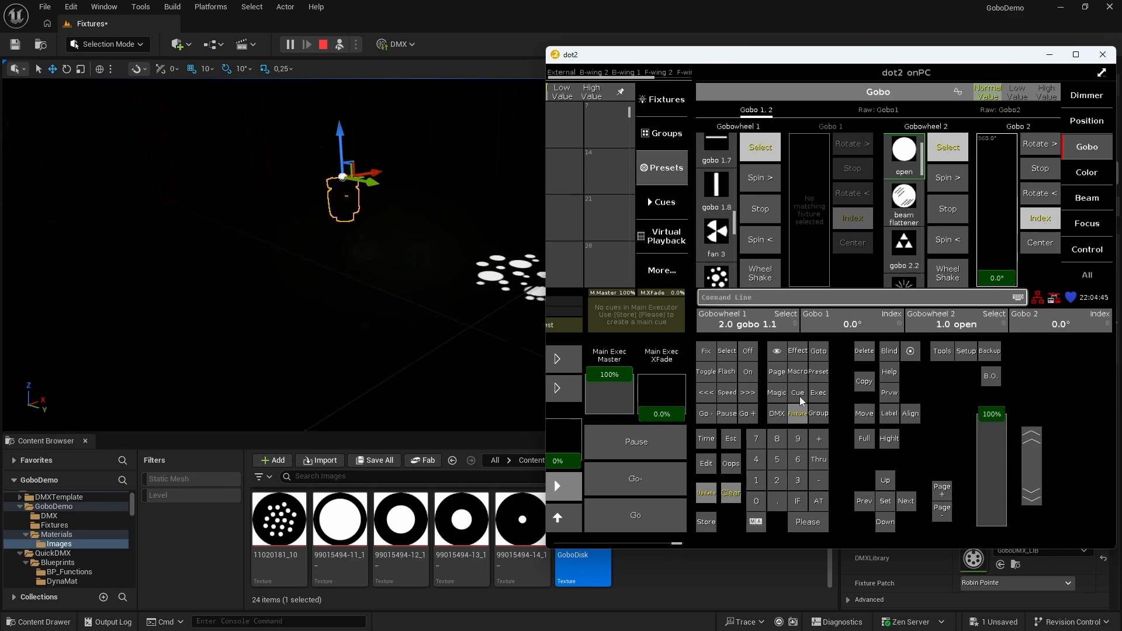
double_click(811, 505)
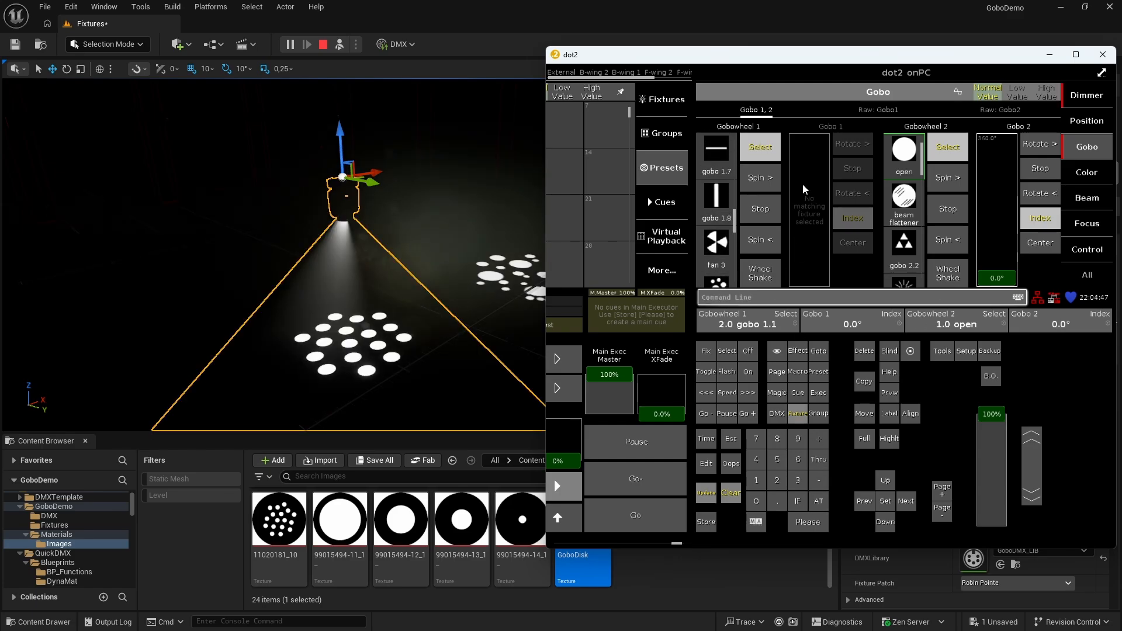
Test gobo 1.2 and gobo 1.1 on Gobowheel 1 and check the projection in the simulated viewport
left_click(717, 202)
left_click_drag(734, 217, 720, 435)
left_click(719, 180)
left_click_drag(735, 168, 724, 182)
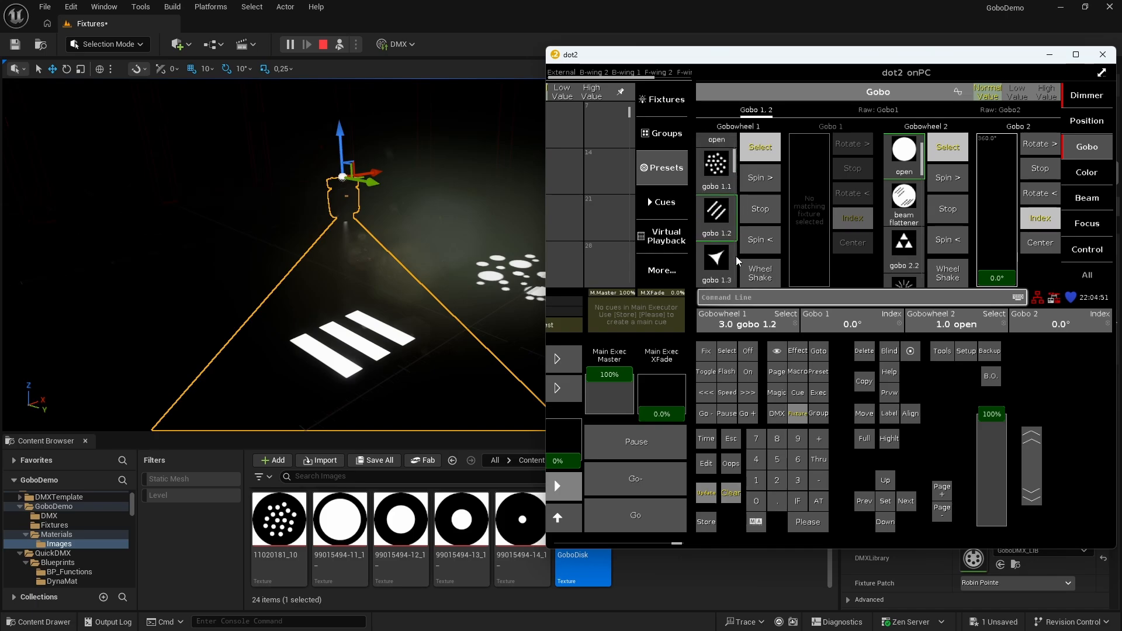
left_click(718, 156)
left_click(723, 201)
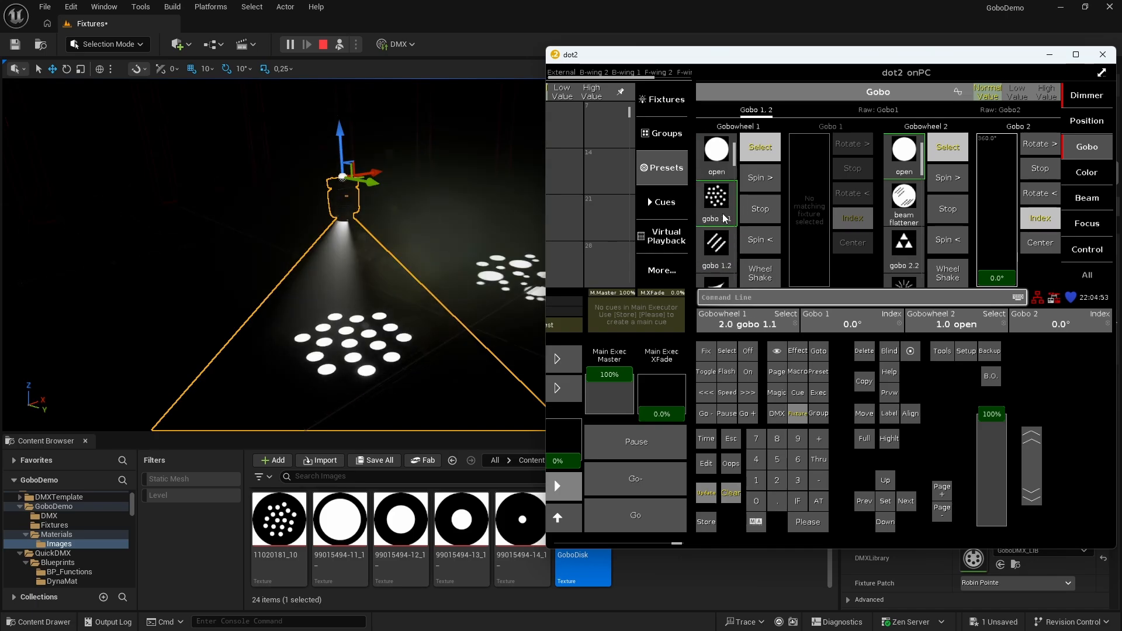
Step Gobowheel 1 from gobo 1.2 through to gobo 1.8, comparing each projection with its gobo thumbnail
left_click(721, 250)
left_click(720, 251)
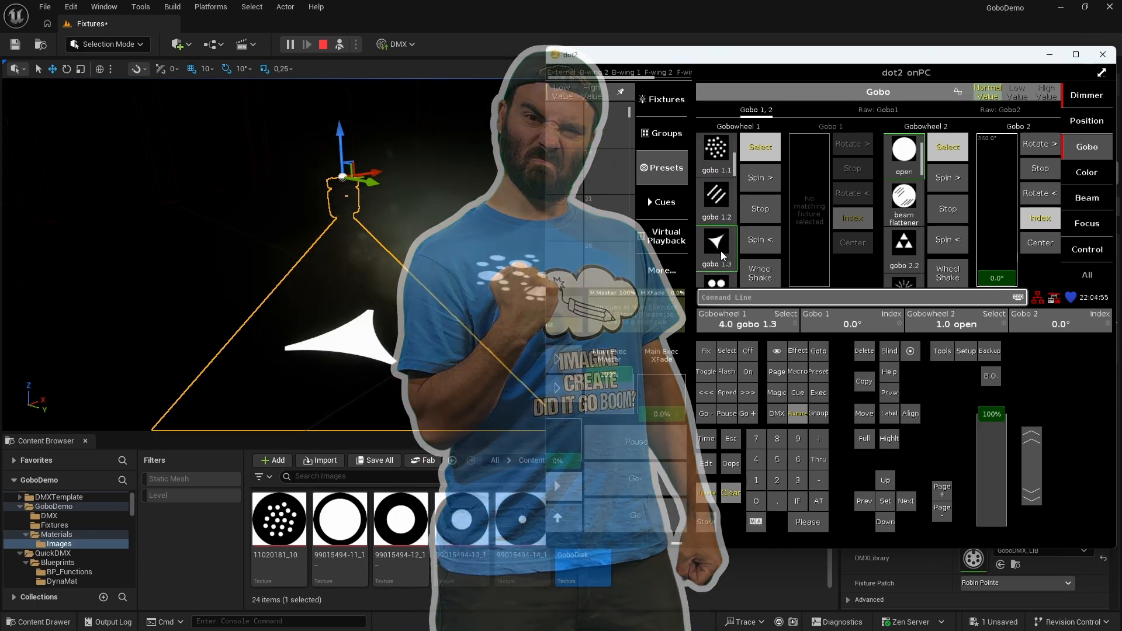
left_click(719, 252)
left_click(716, 253)
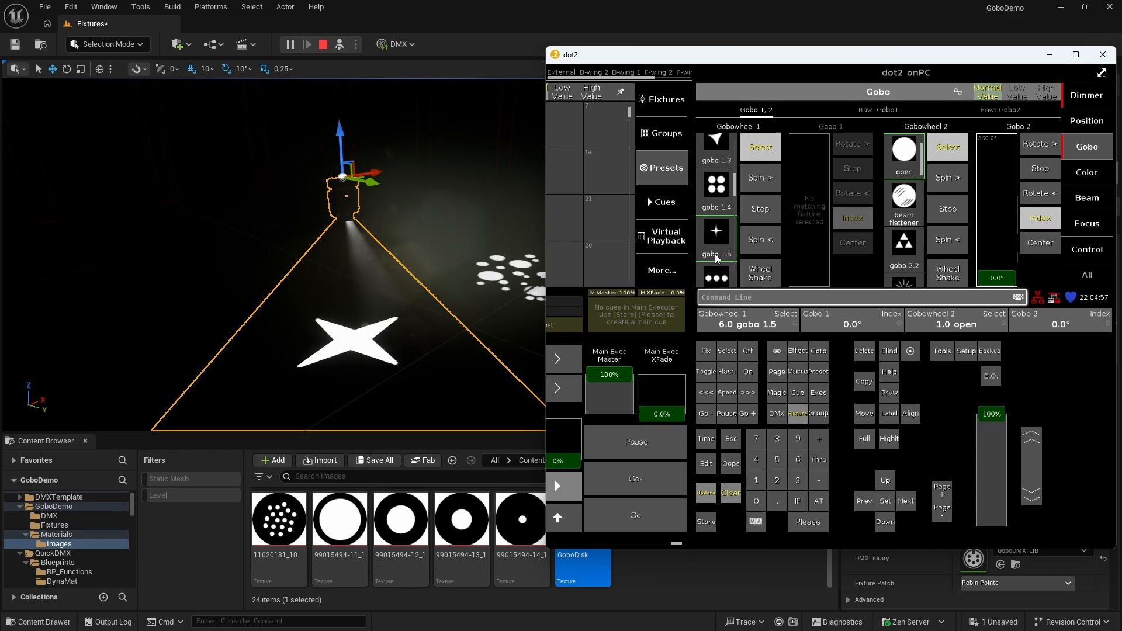
left_click(716, 252)
left_click(718, 280)
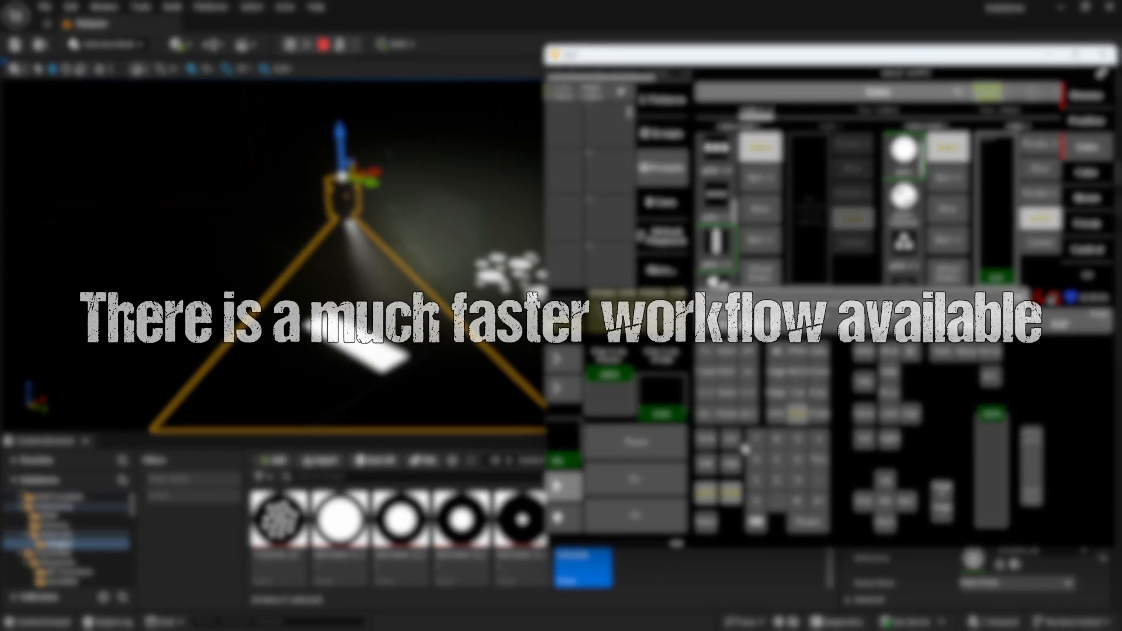
key("alt+Tab")
left_click(921, 263)
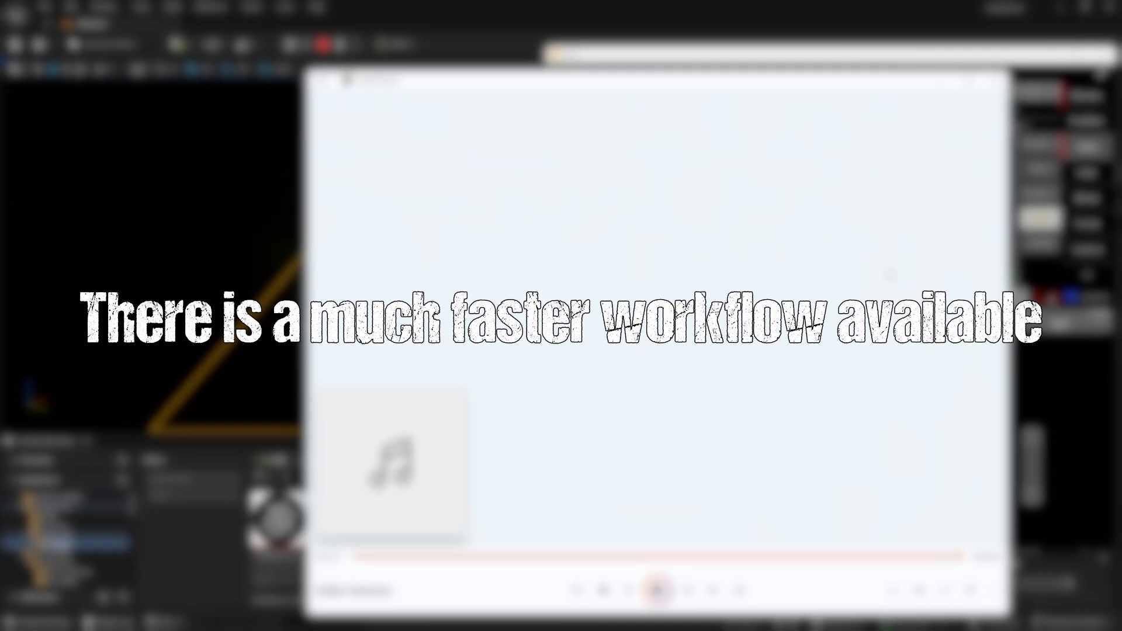
left_click(940, 81)
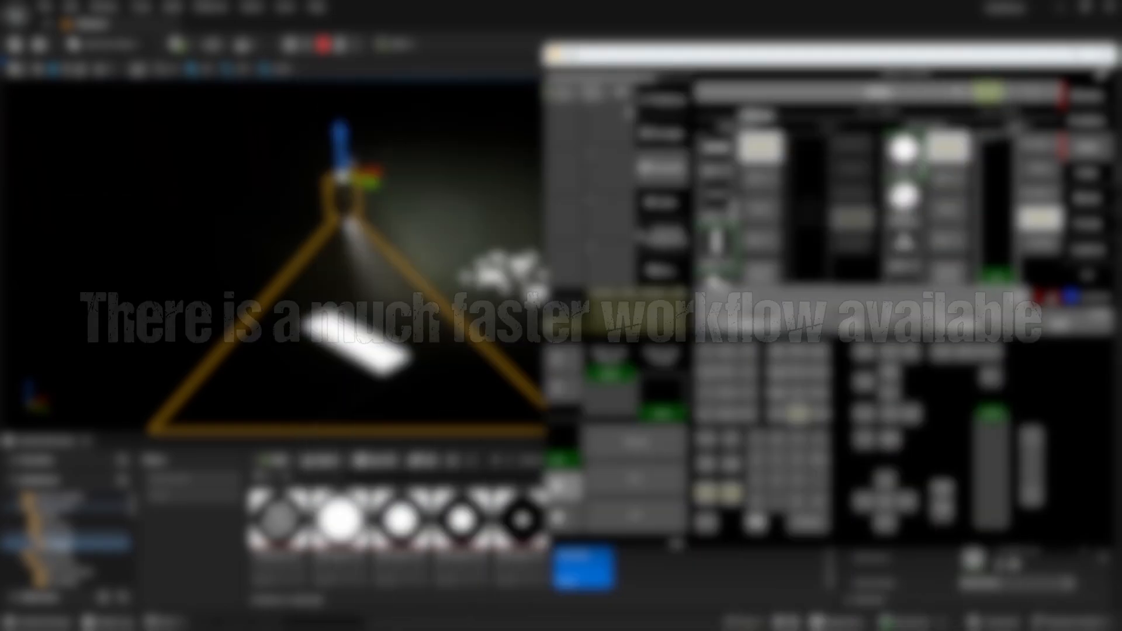